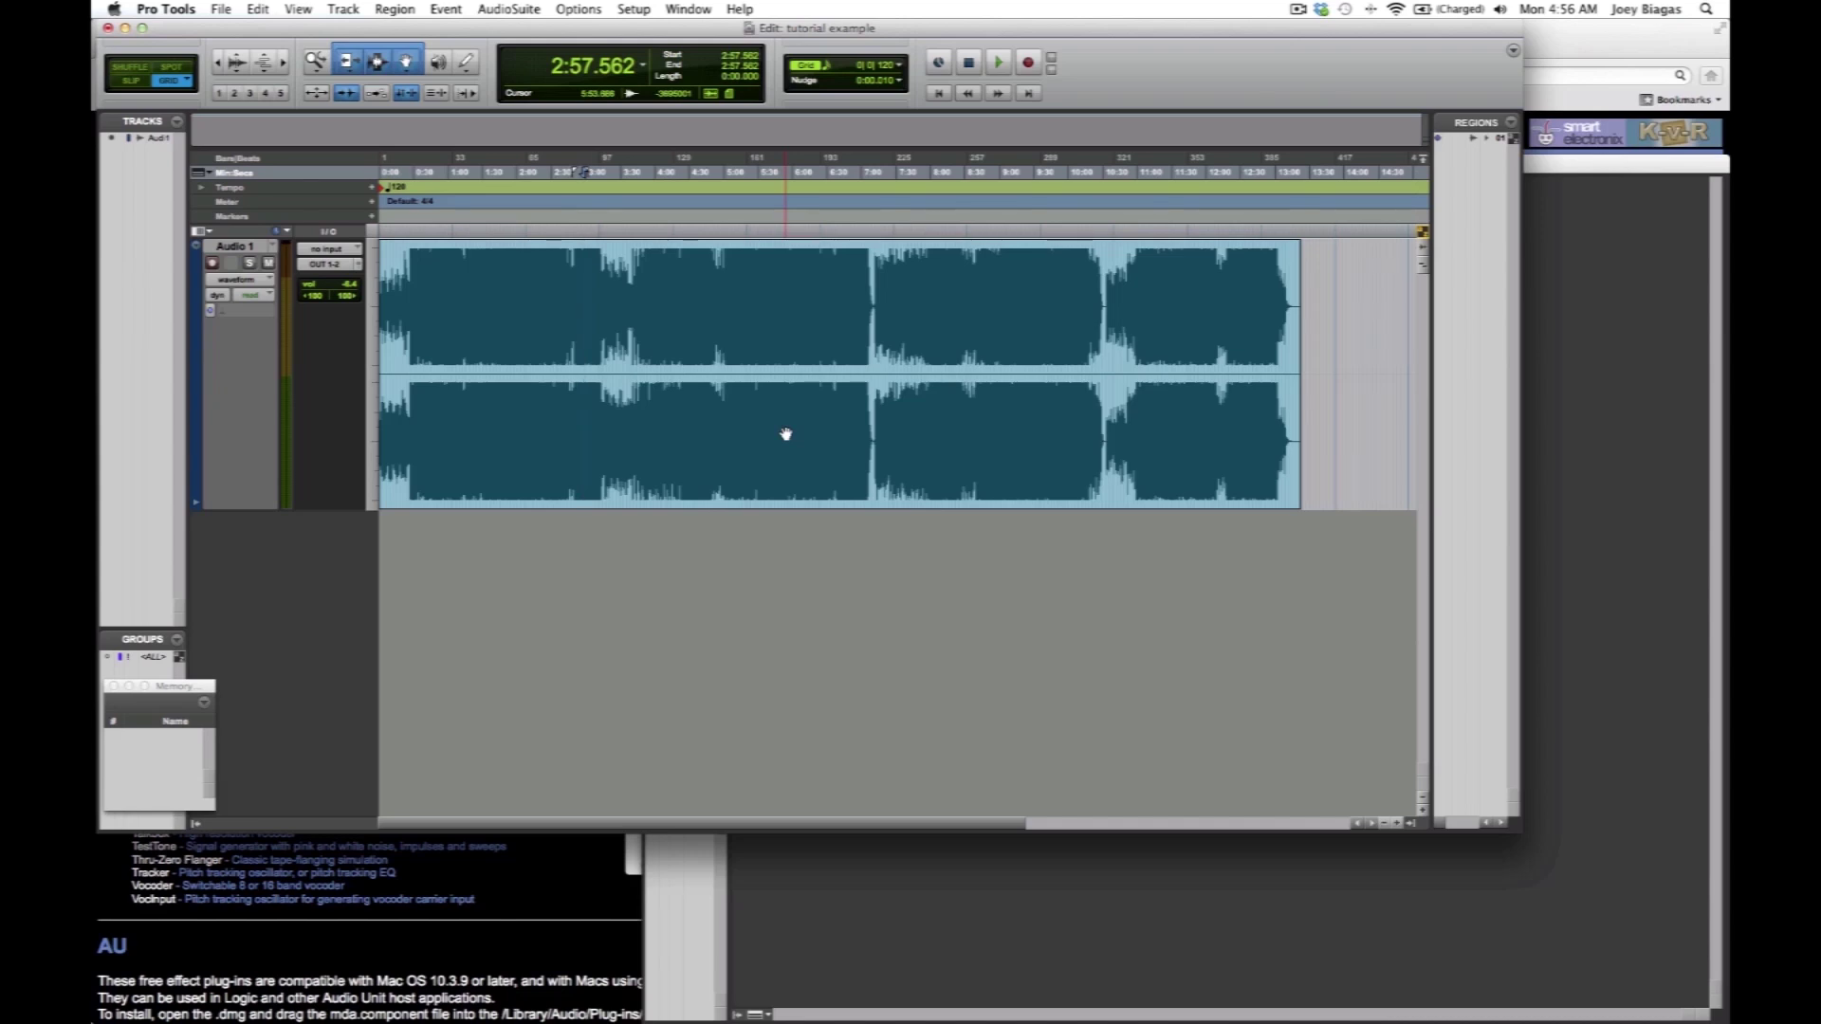
Select the EP region on Audio 1 and place the edit point at about 4:58.
click(766, 477)
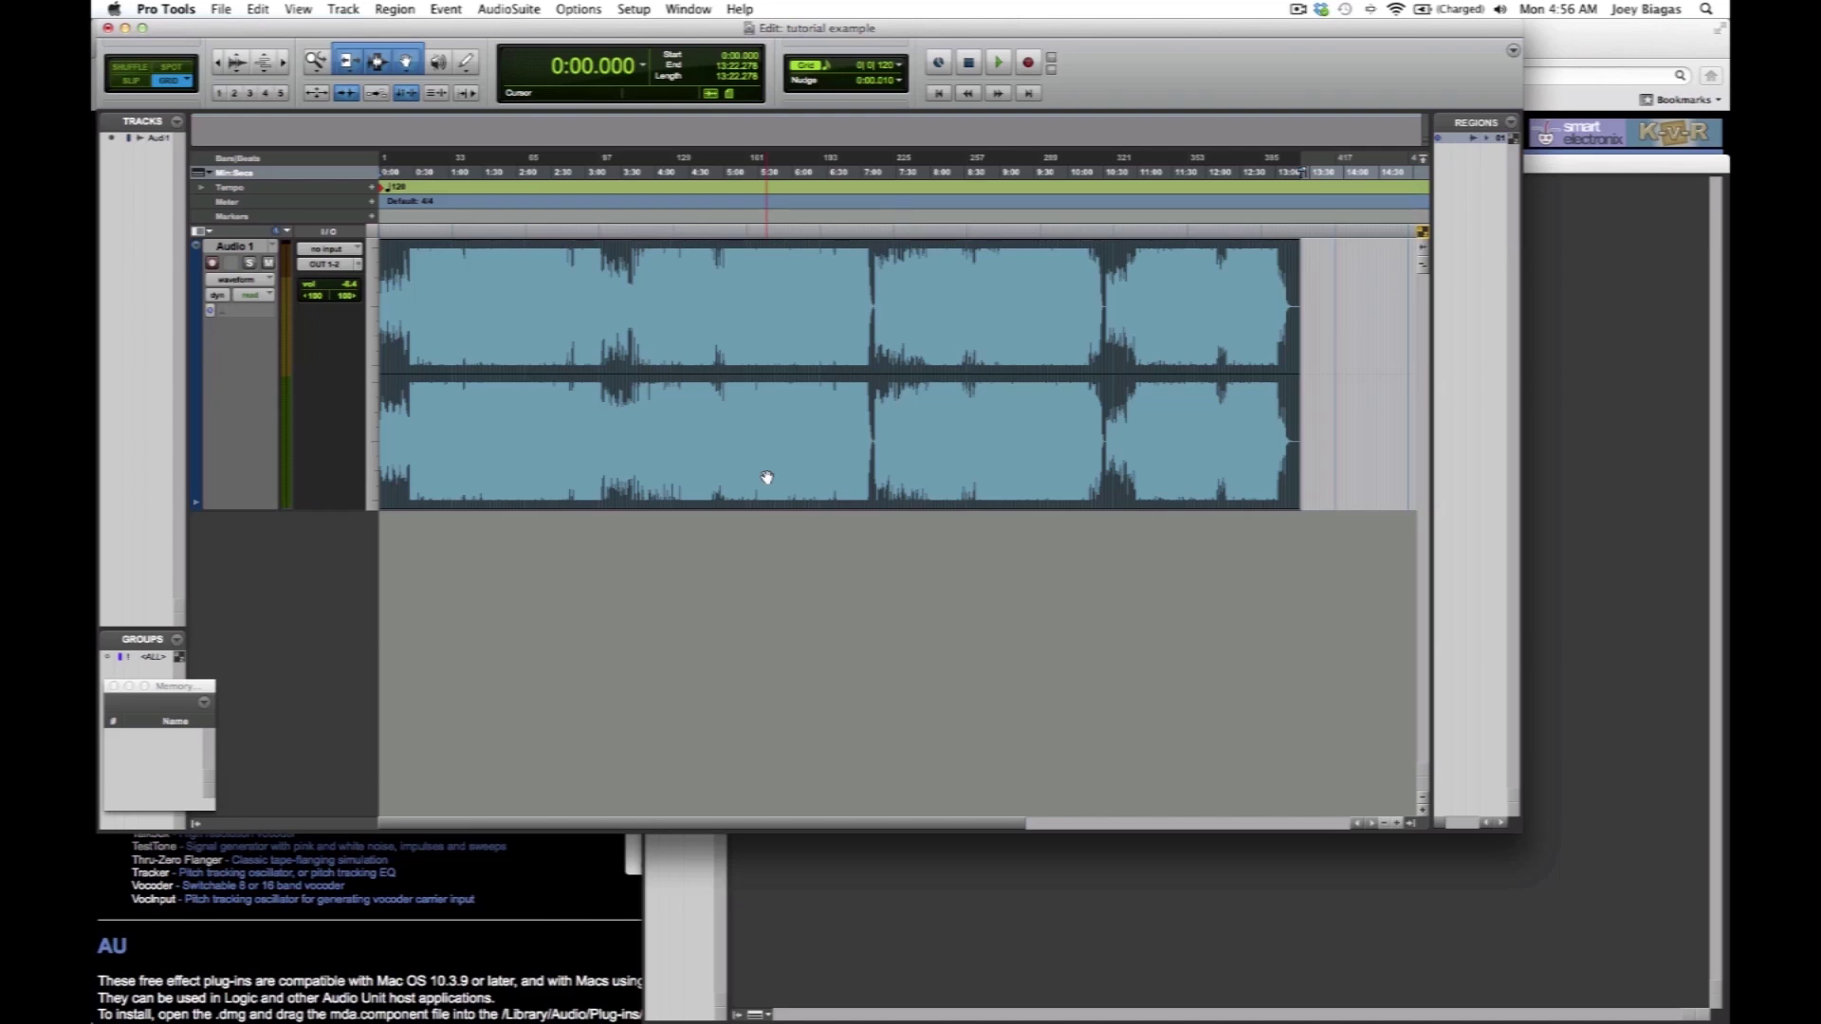
click(722, 408)
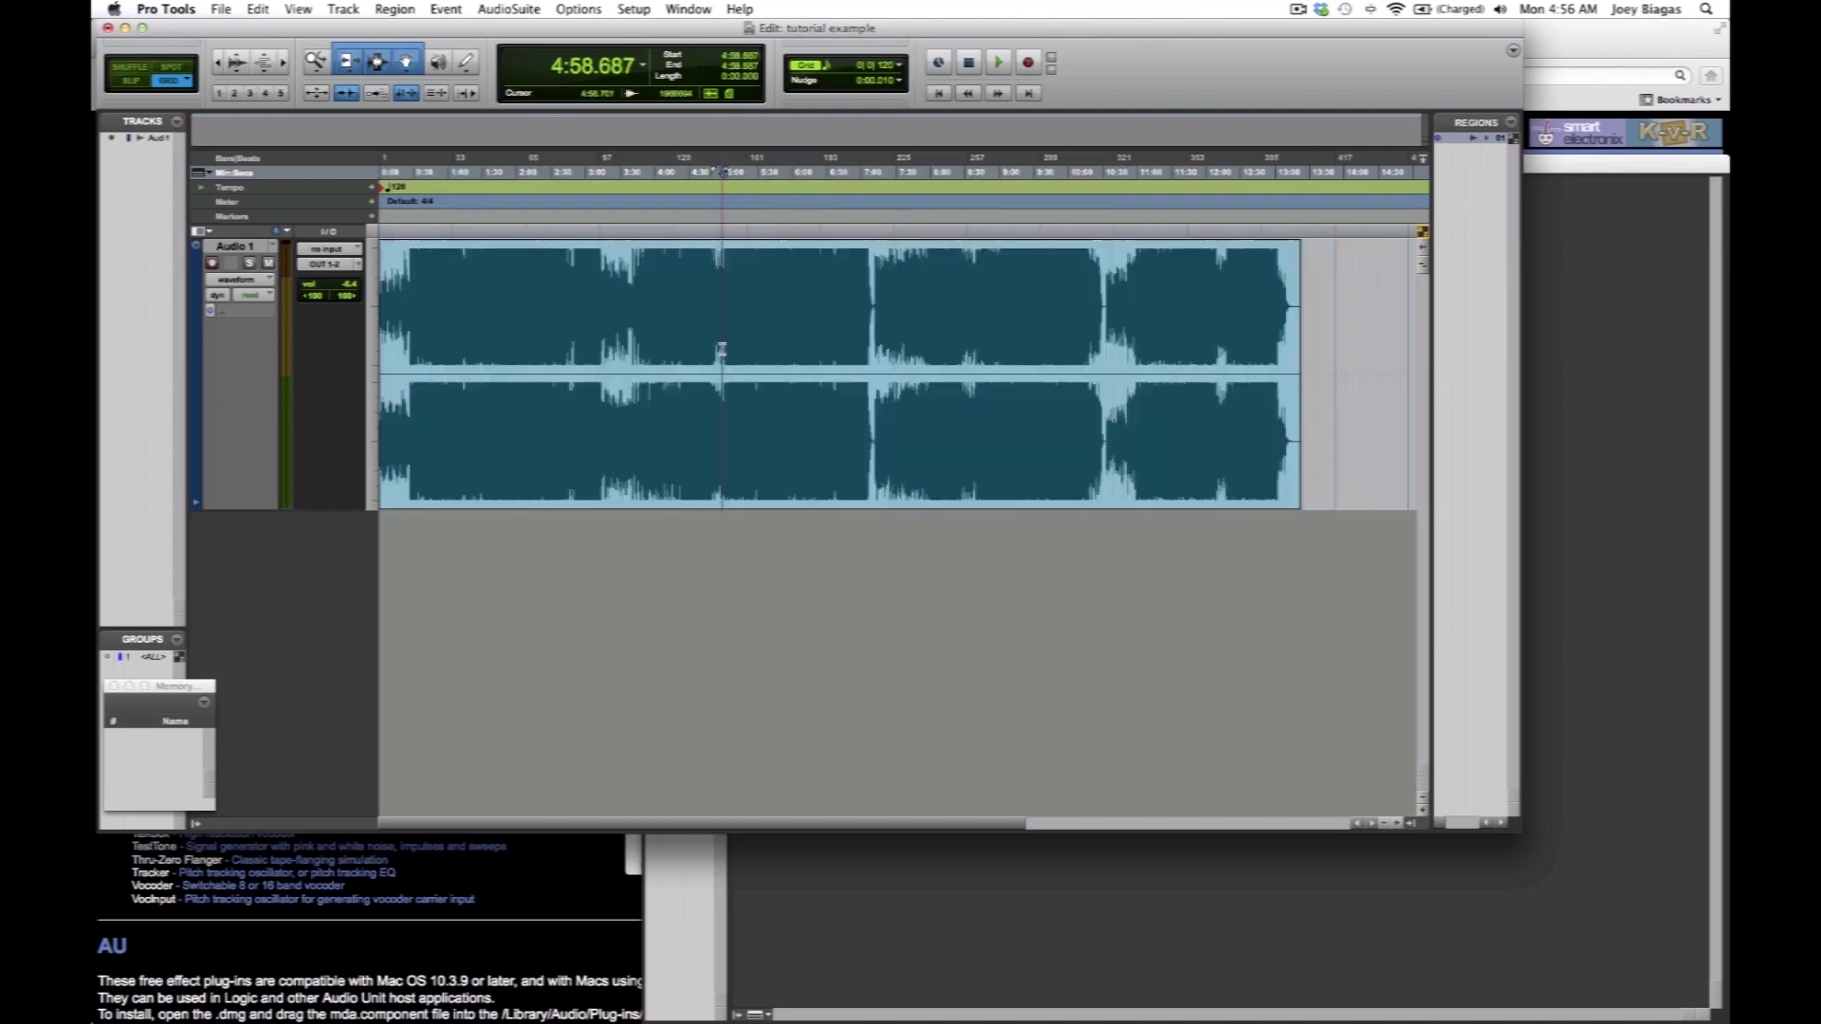
click(221, 8)
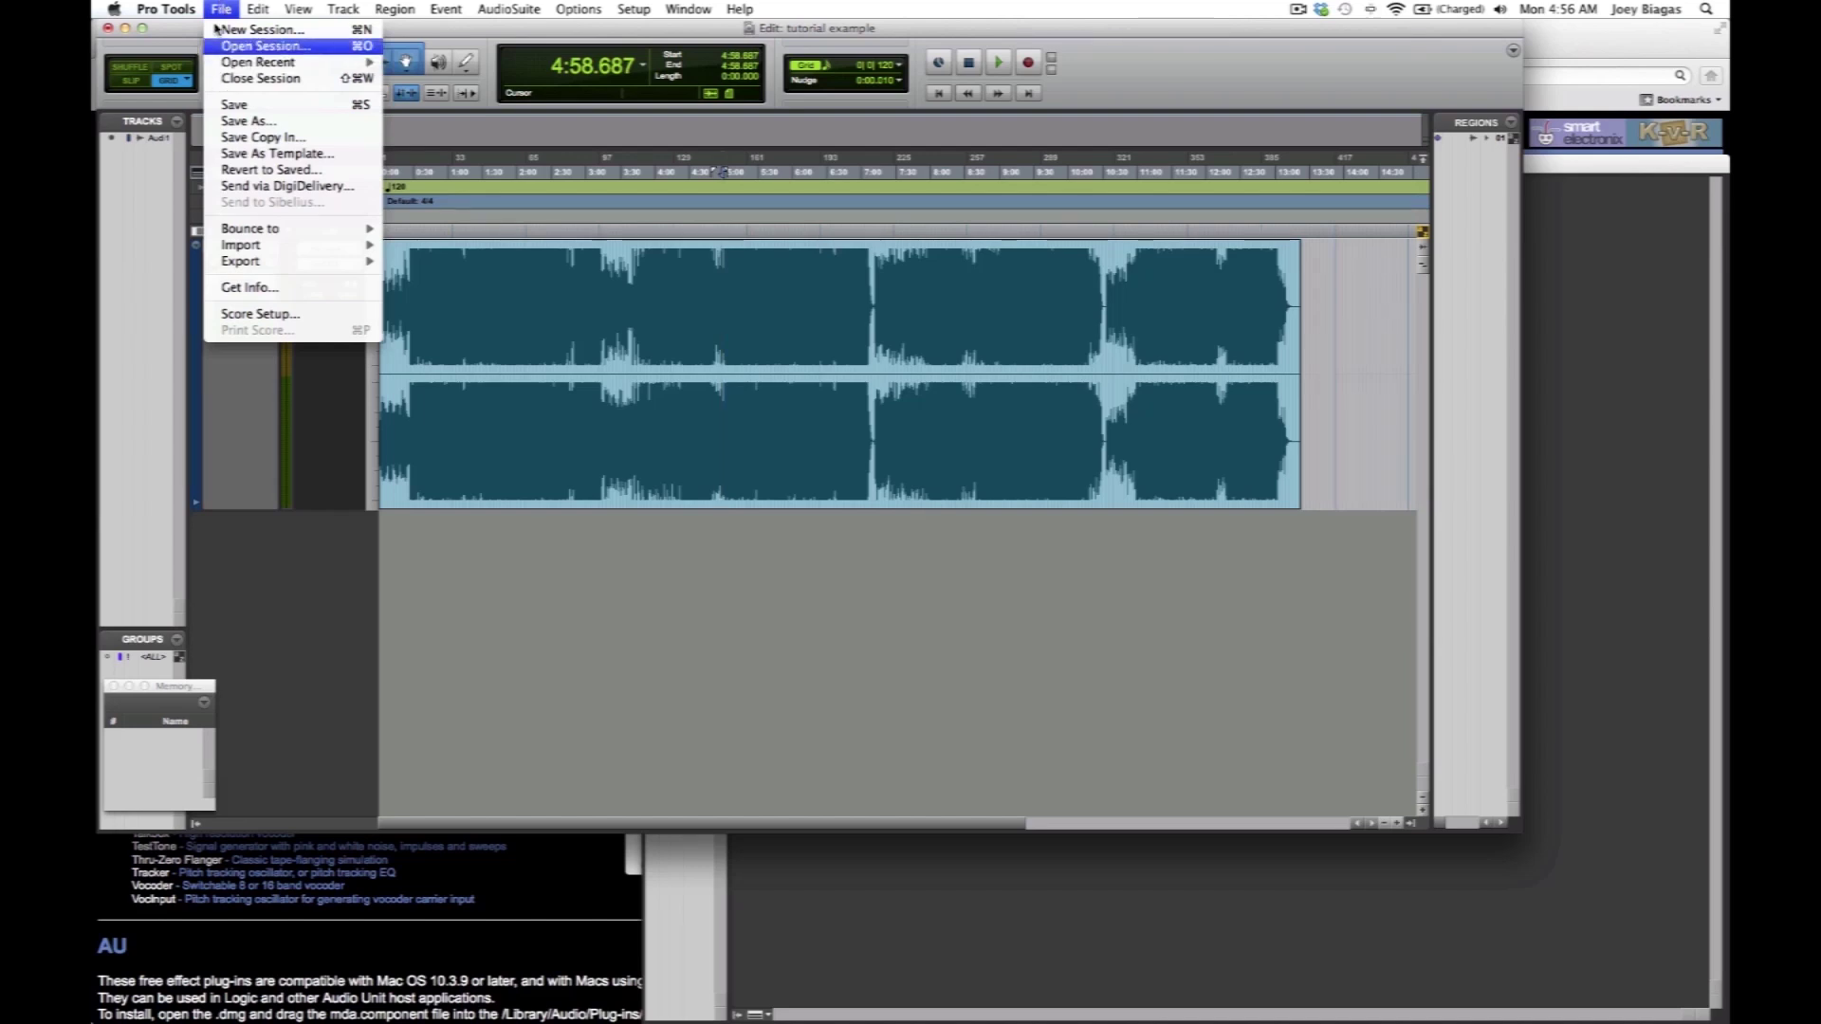
mouse_move(269, 252)
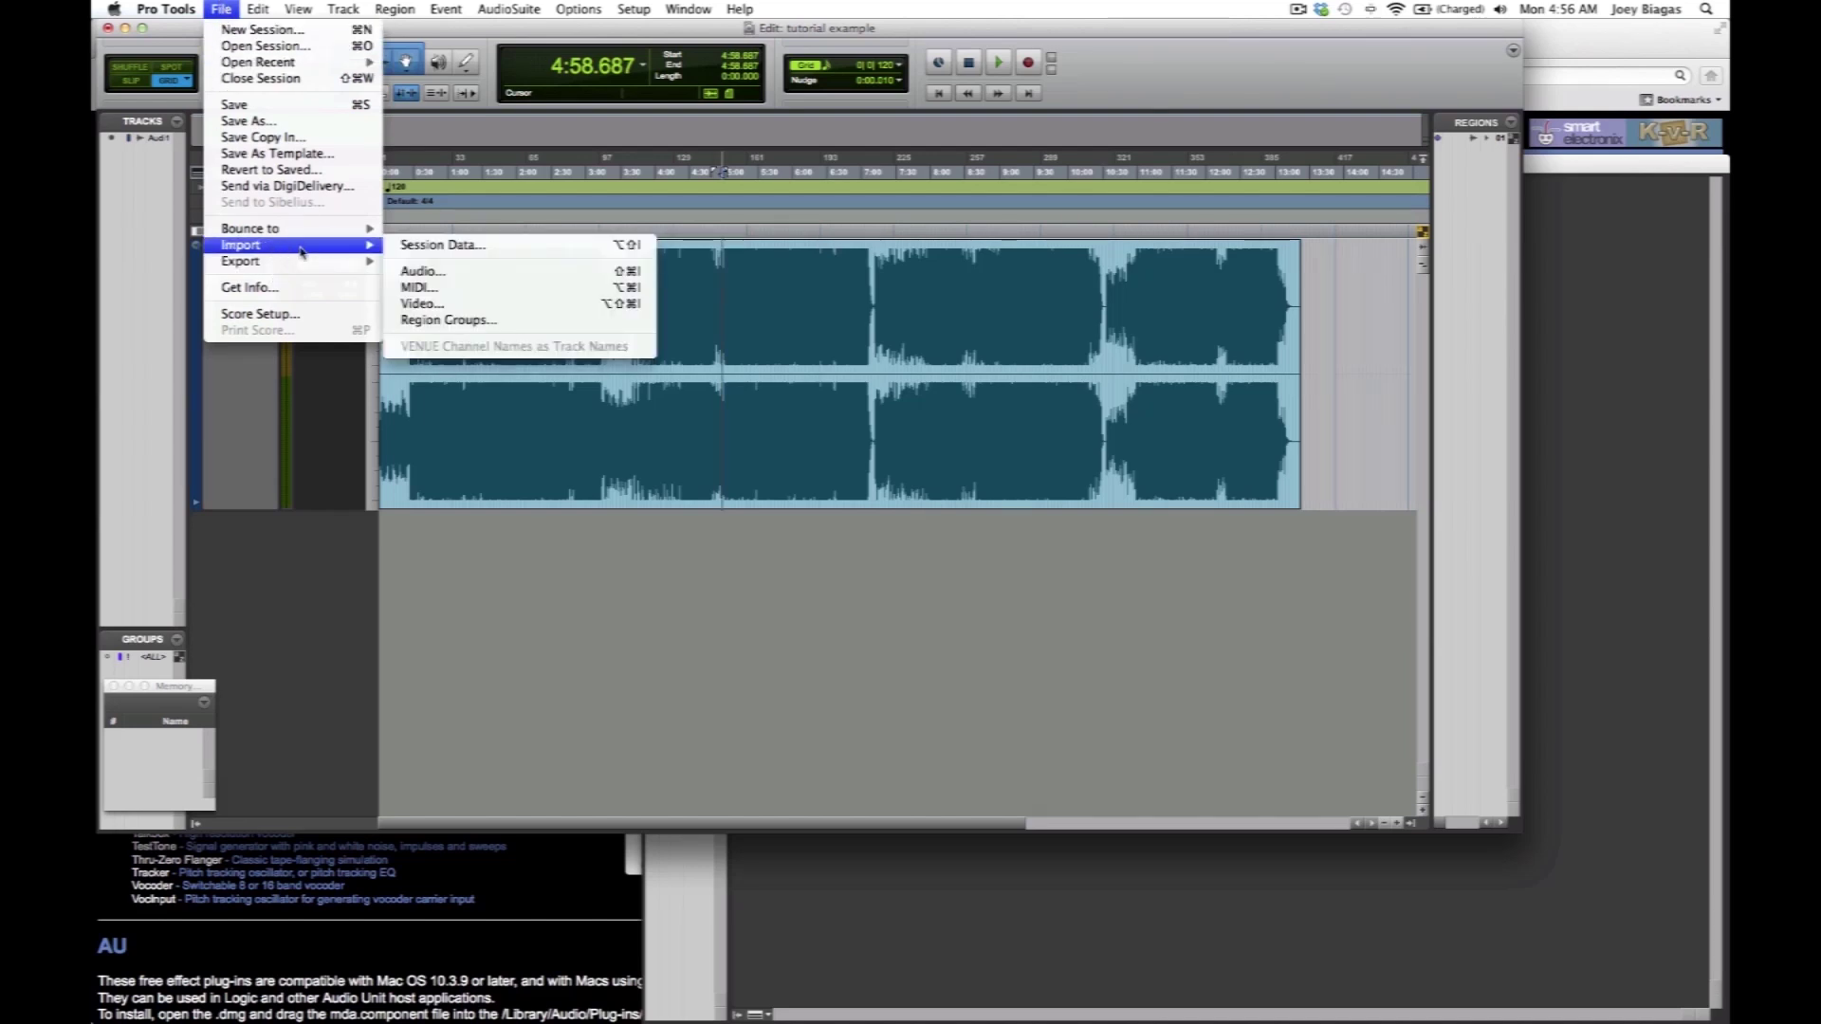
click(434, 274)
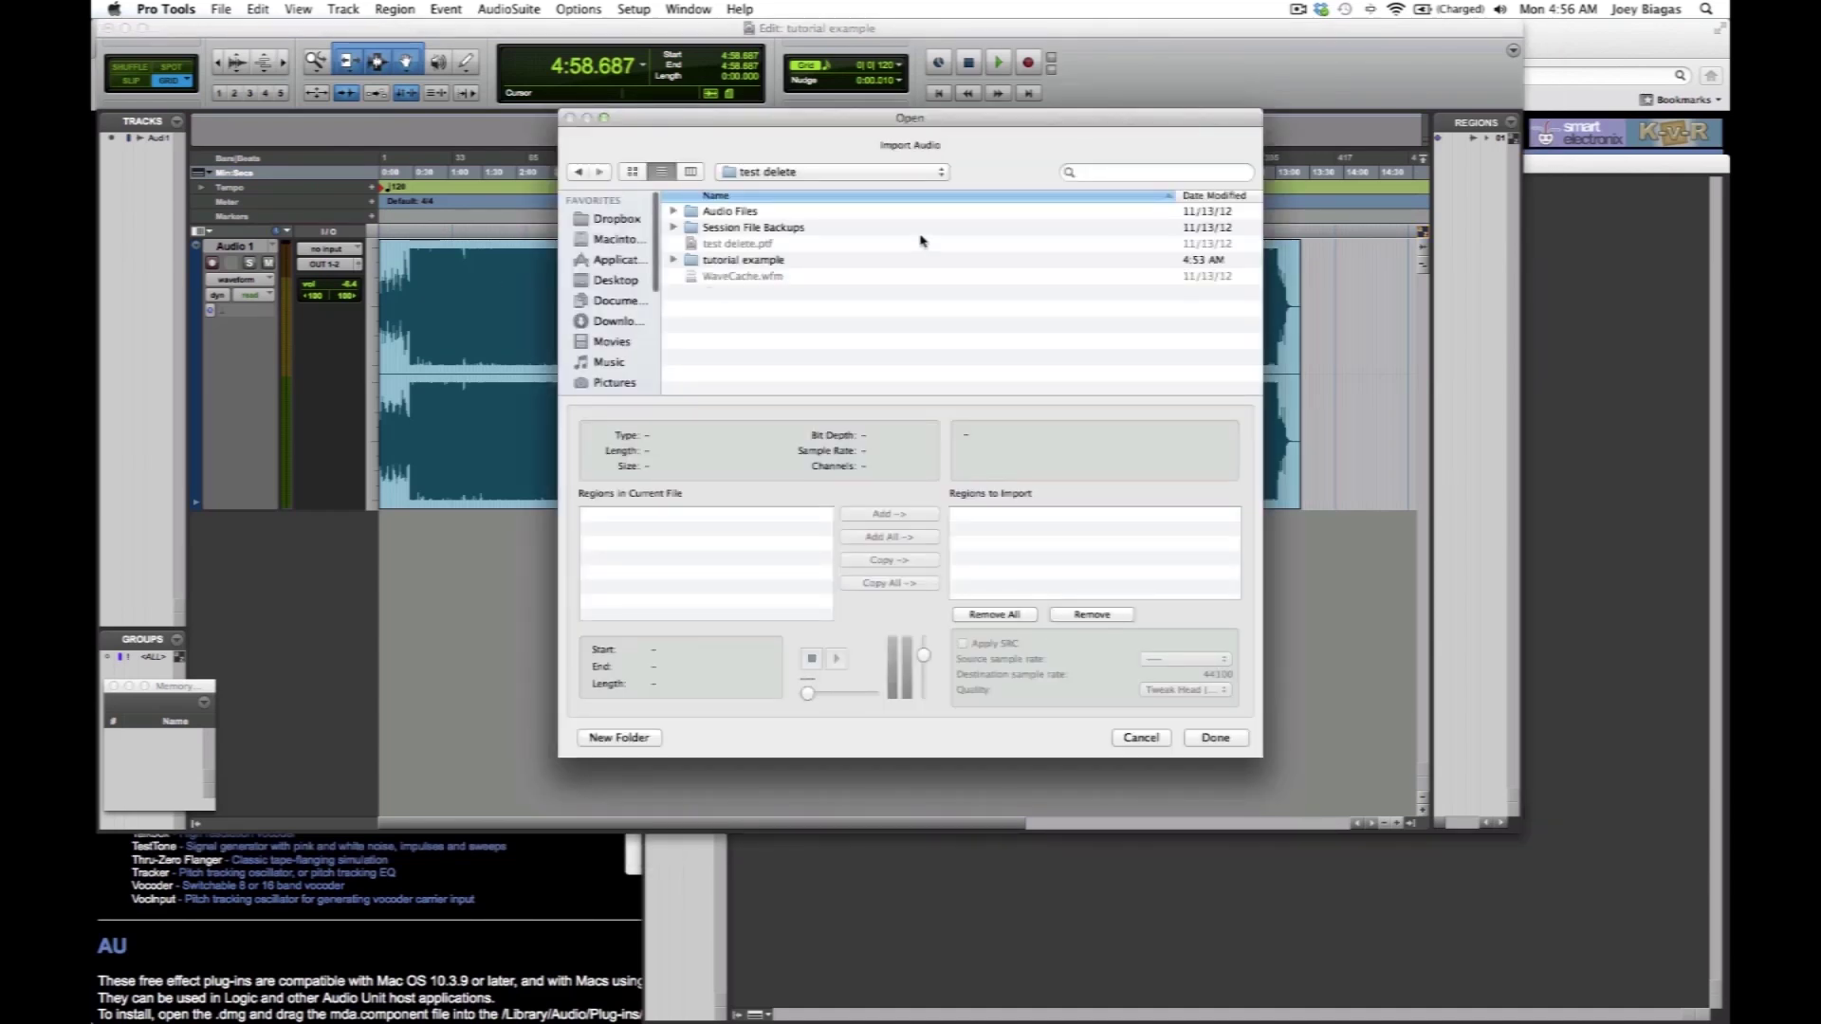
drag(952, 125, 934, 126)
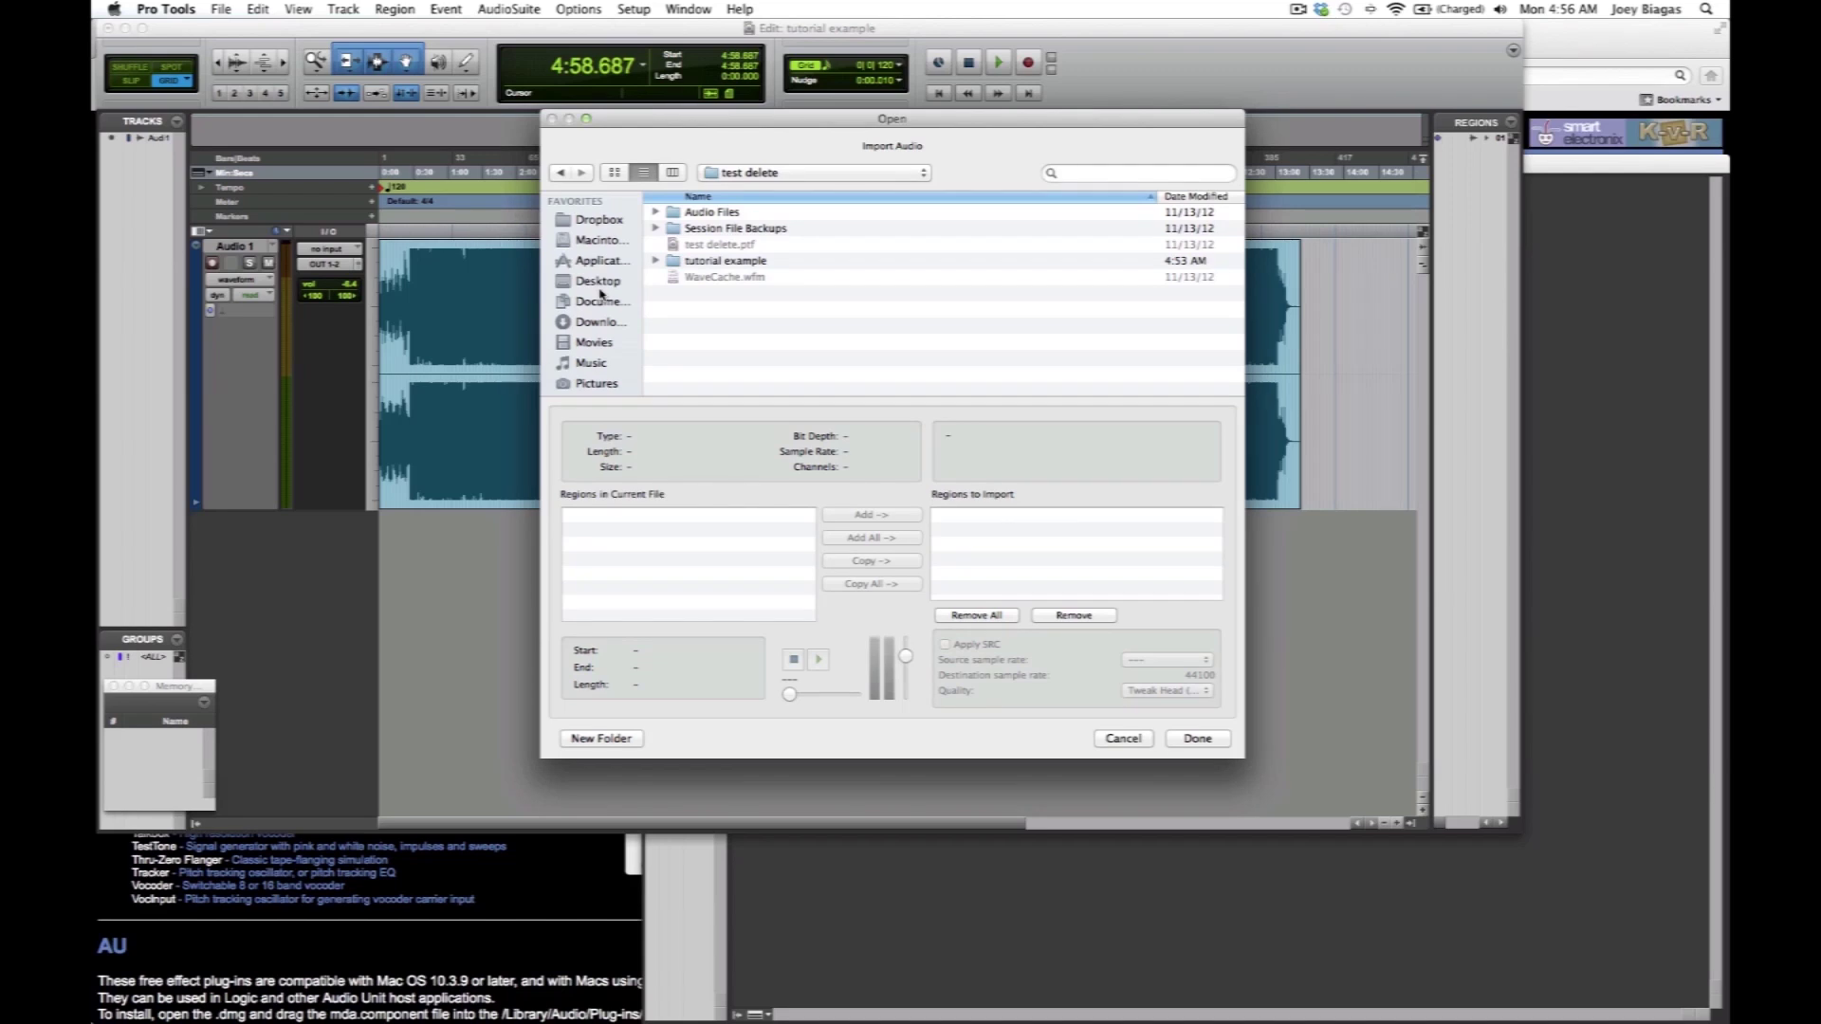
click(1195, 739)
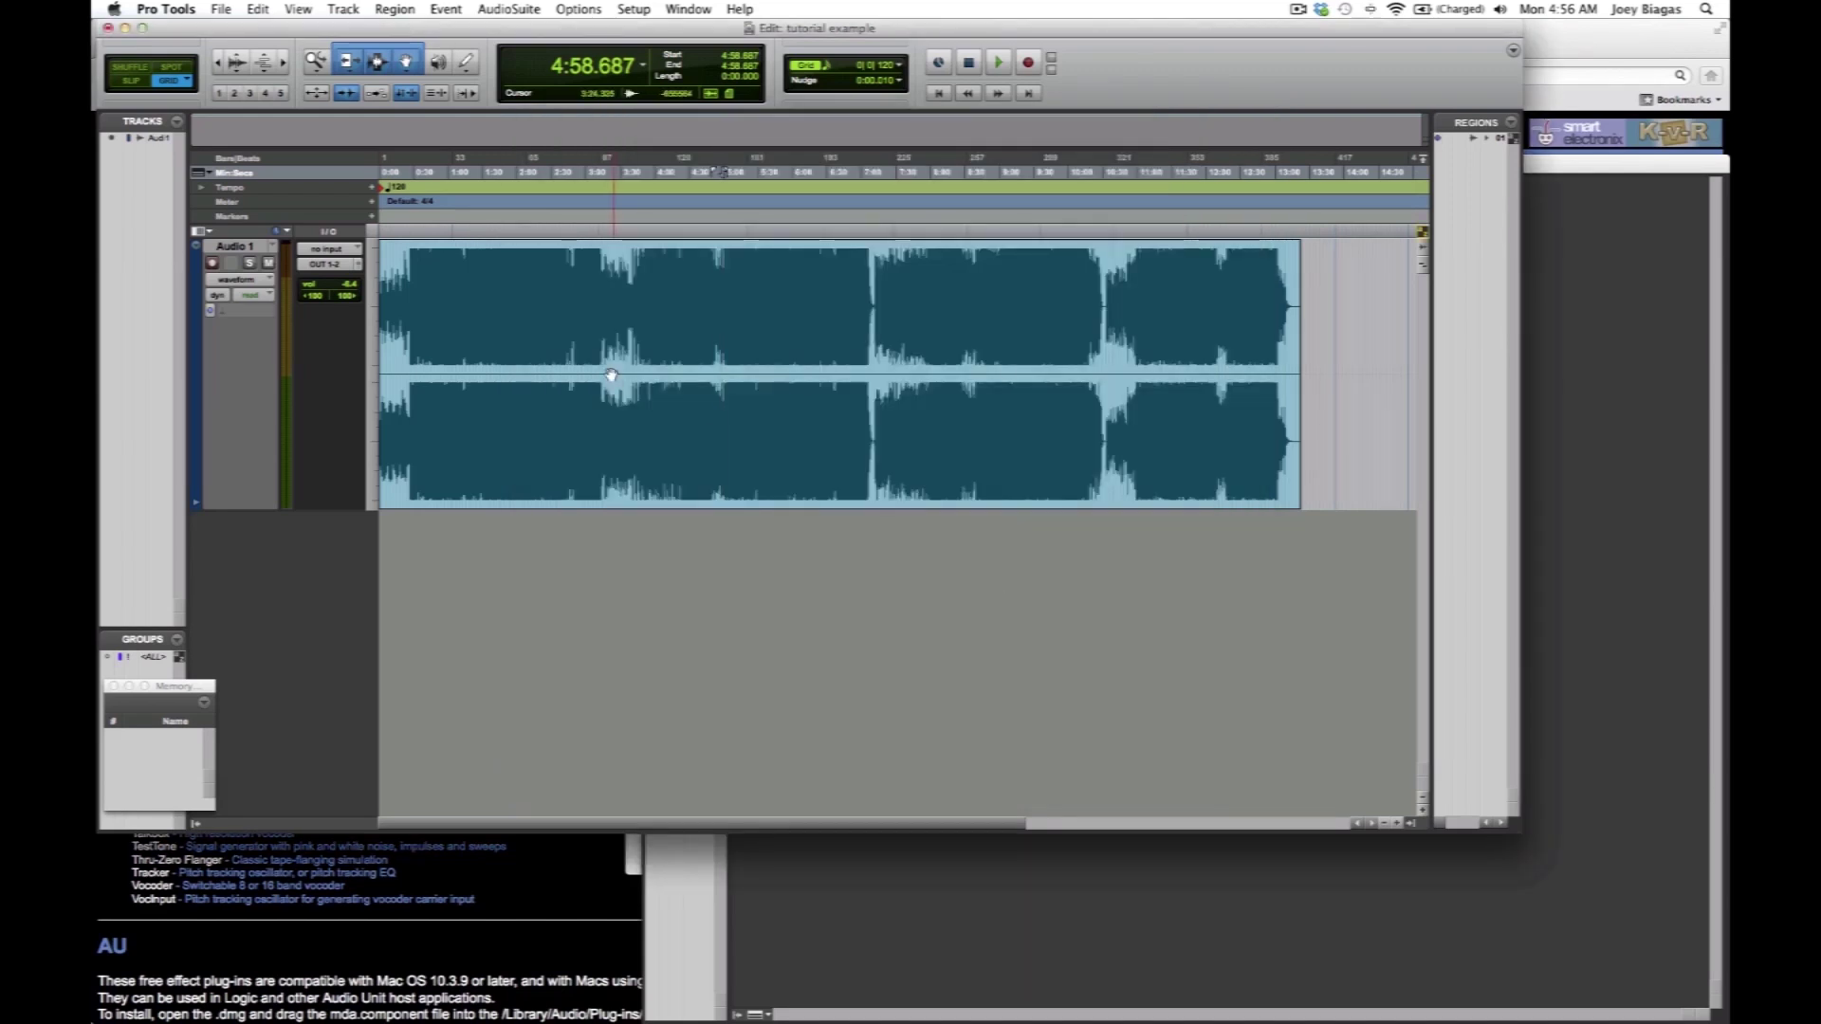
click(602, 447)
click(557, 272)
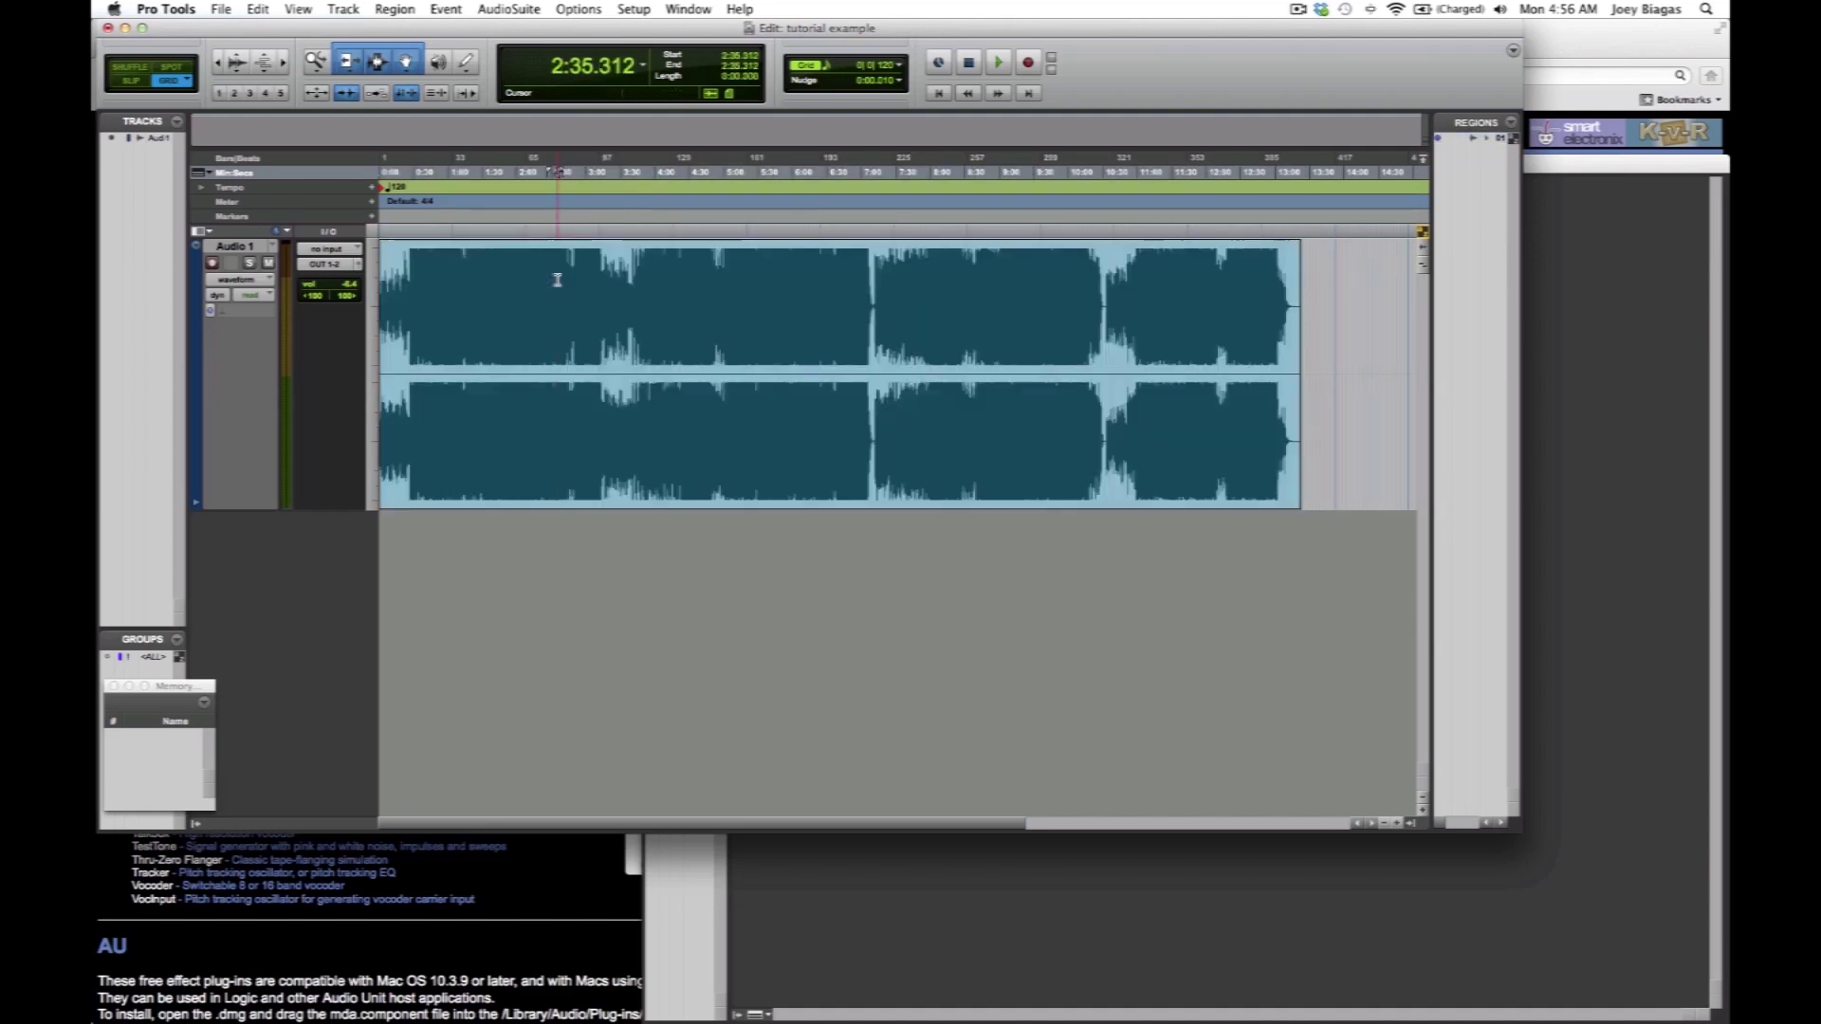
click(488, 267)
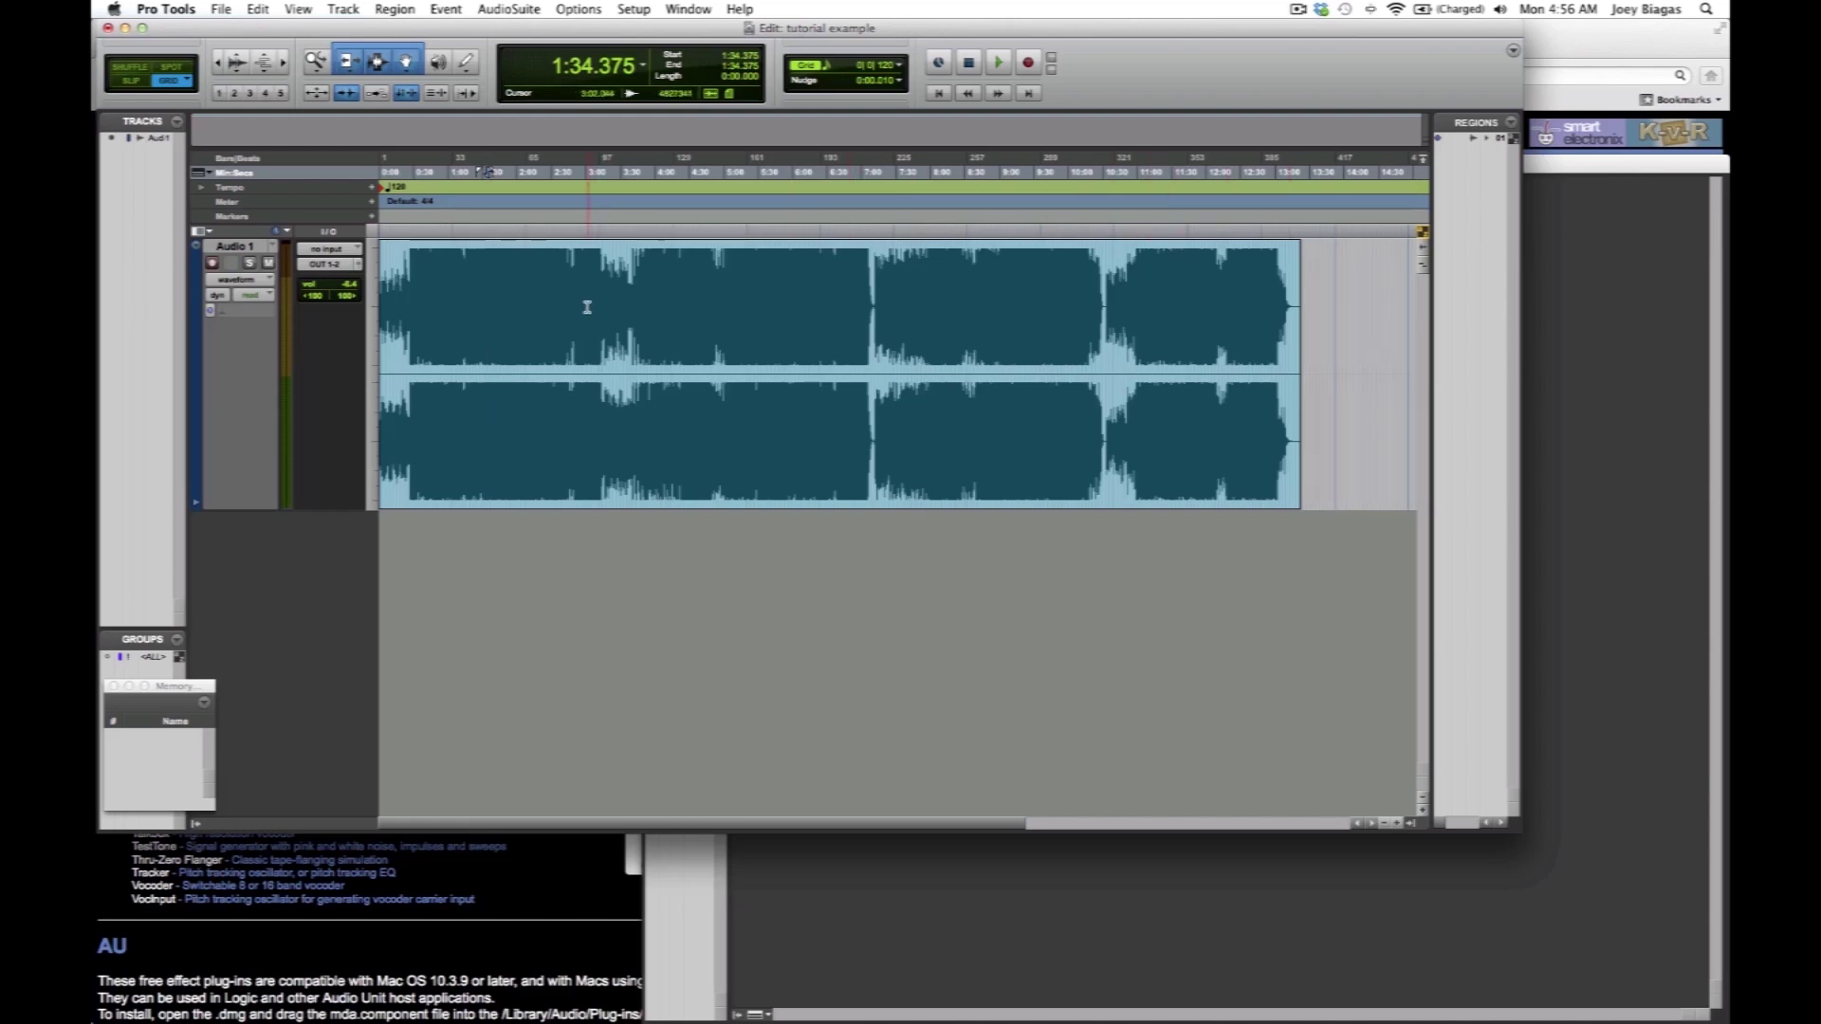
click(484, 277)
key(space)
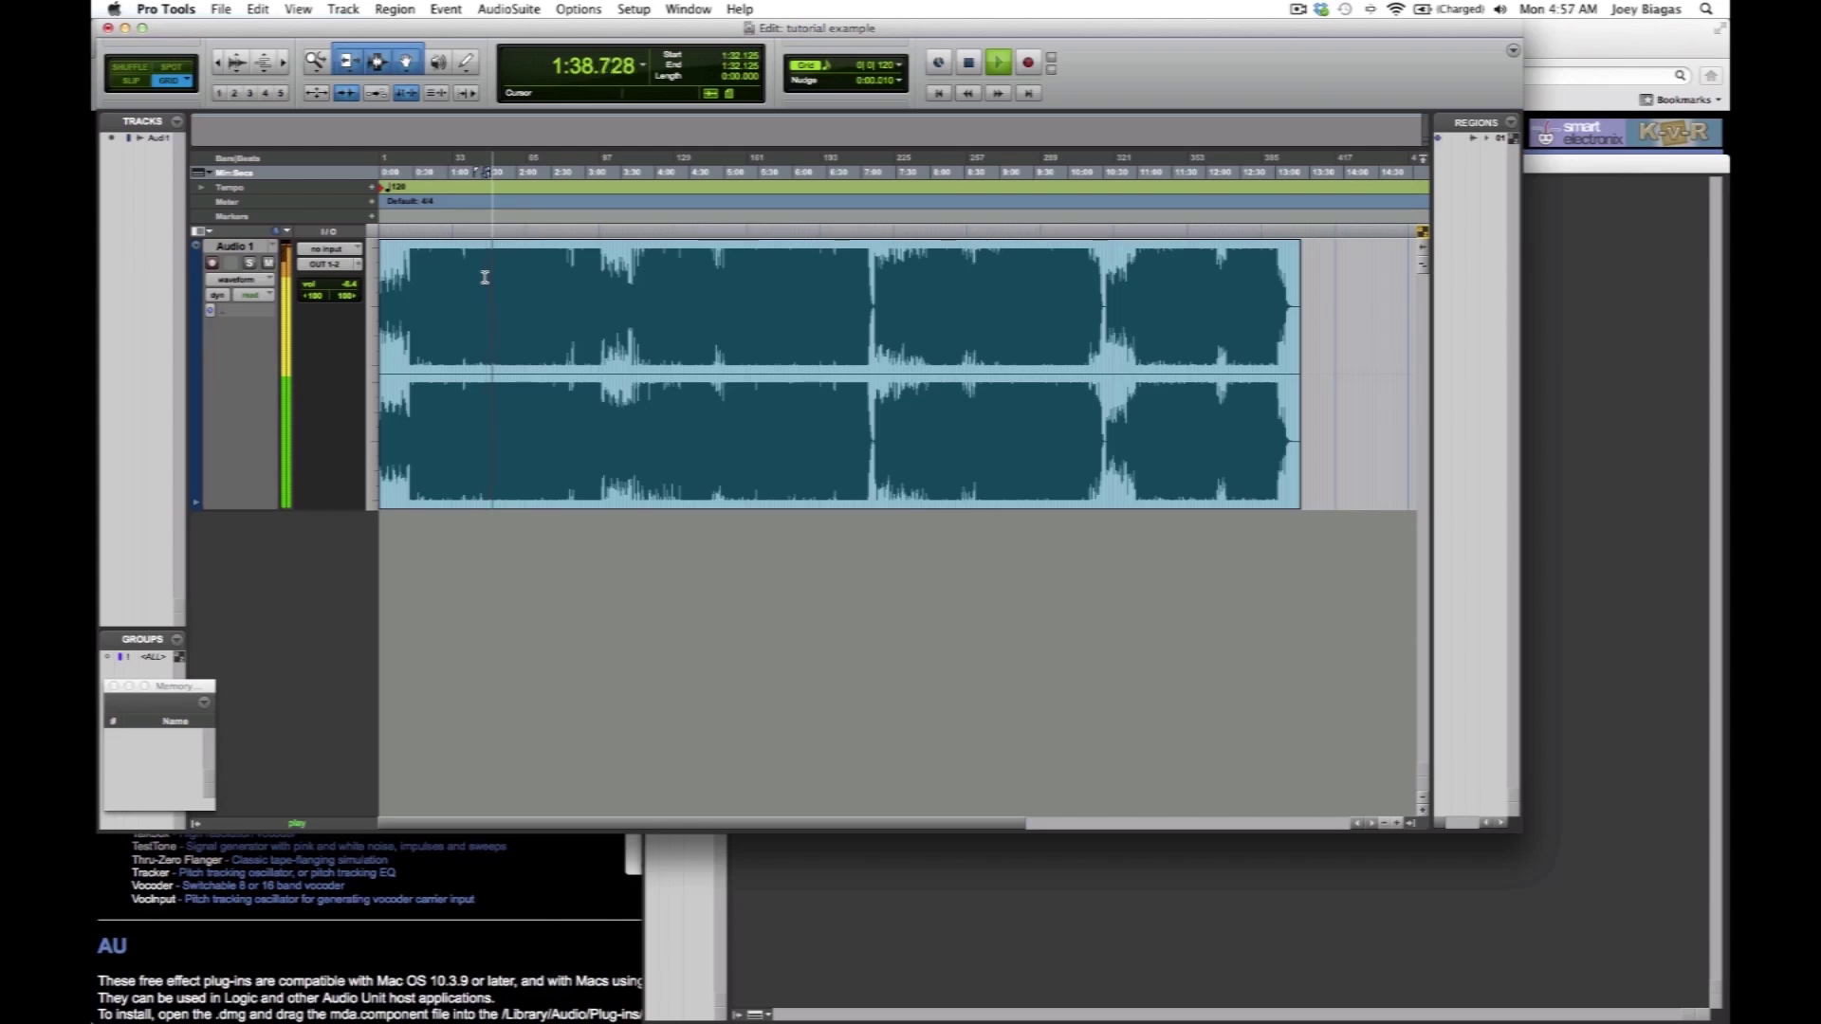
key(space)
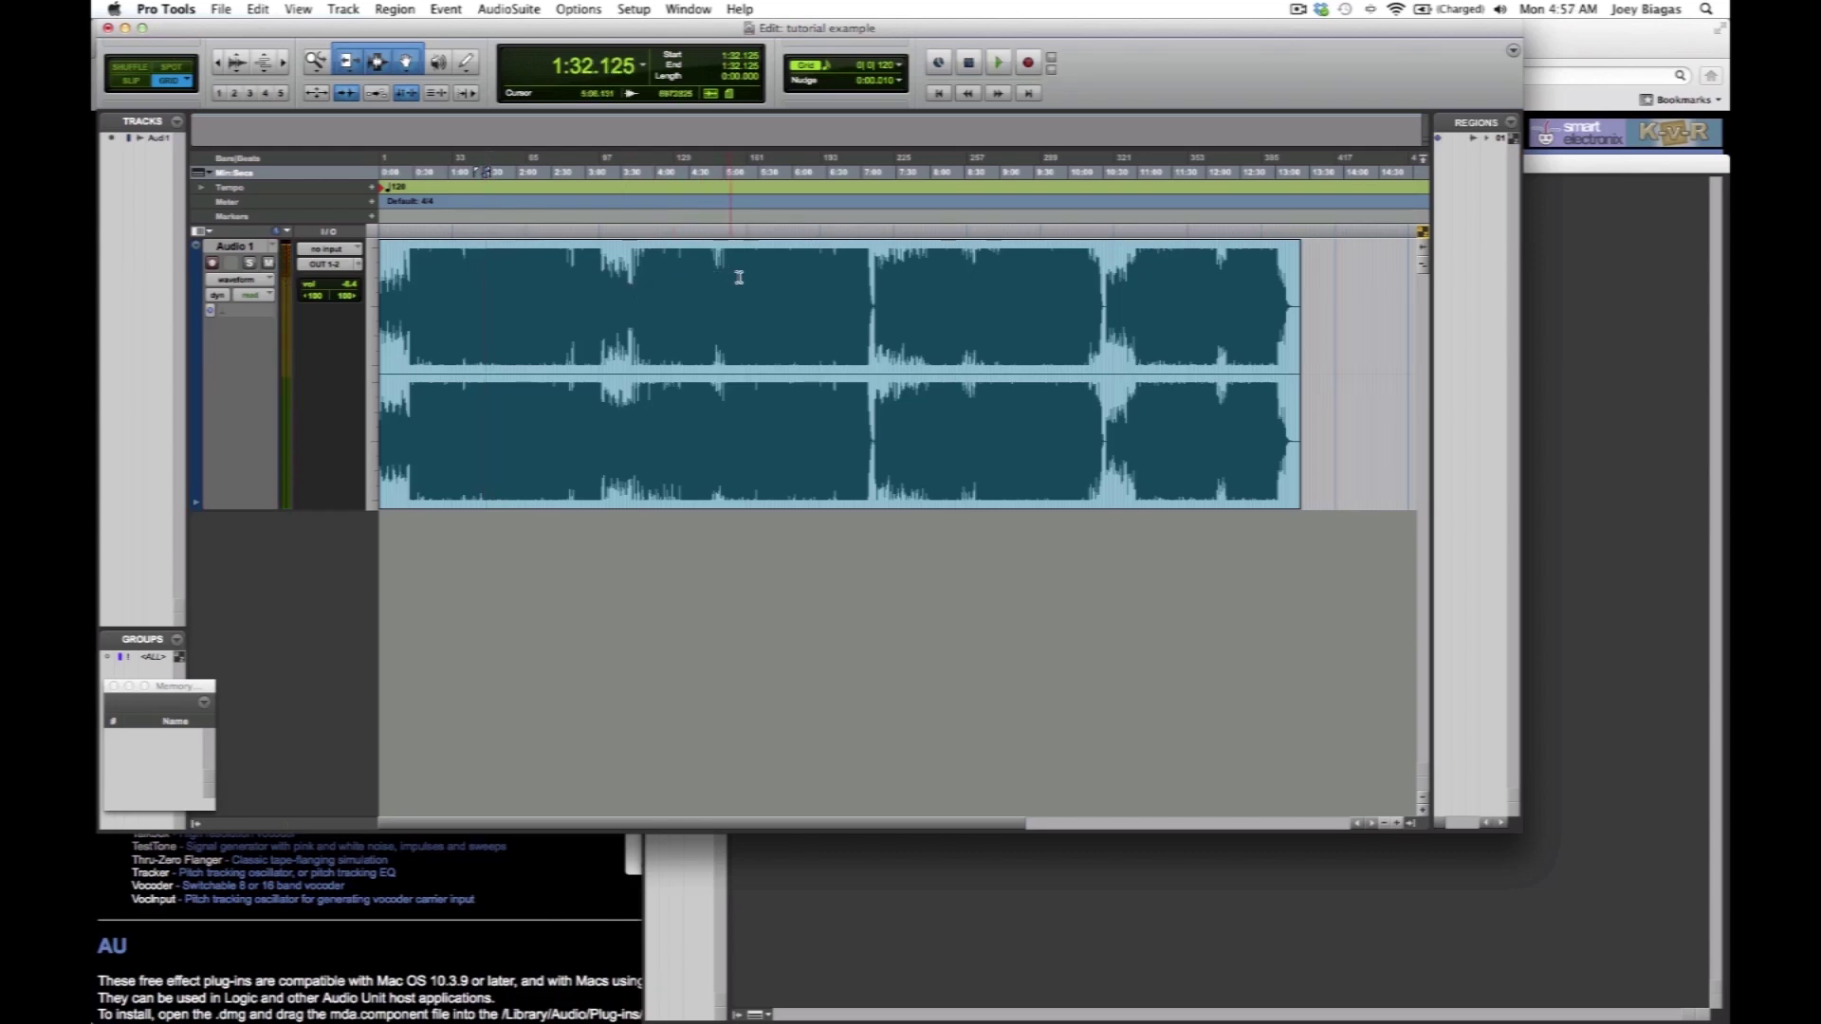
click(744, 277)
key(space)
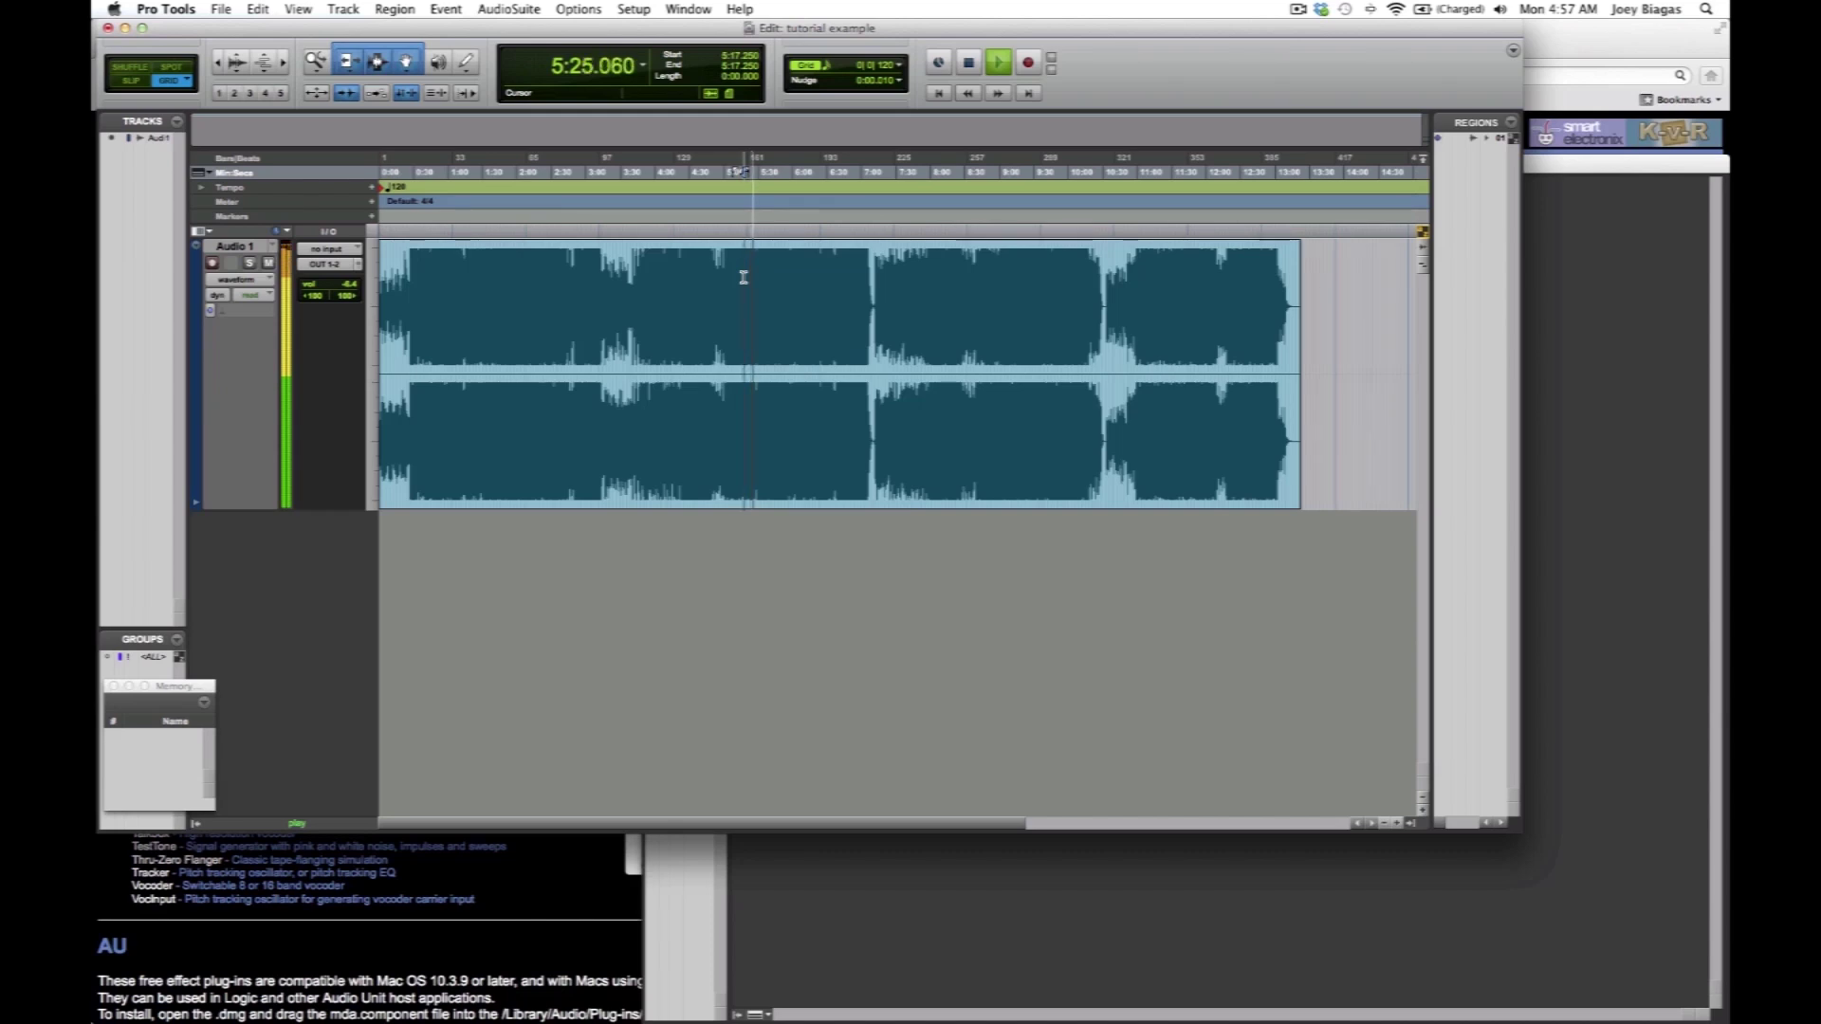
key(space)
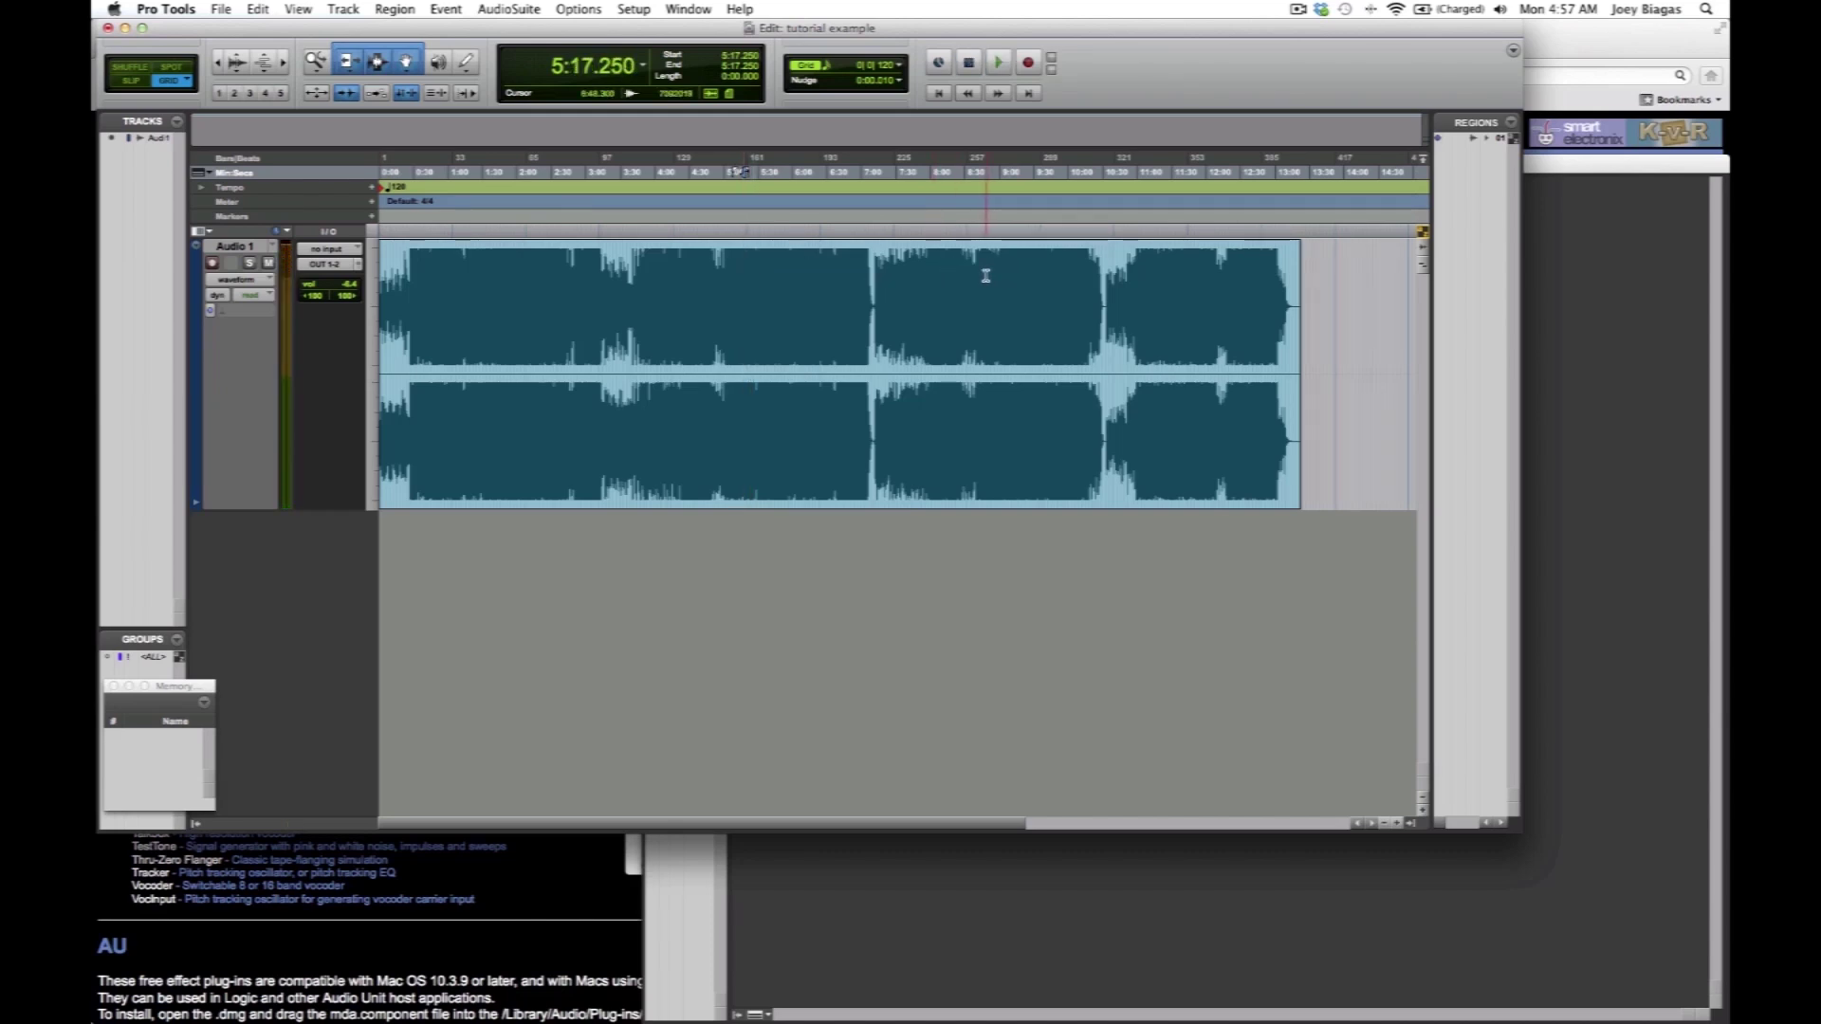
click(986, 275)
key(space)
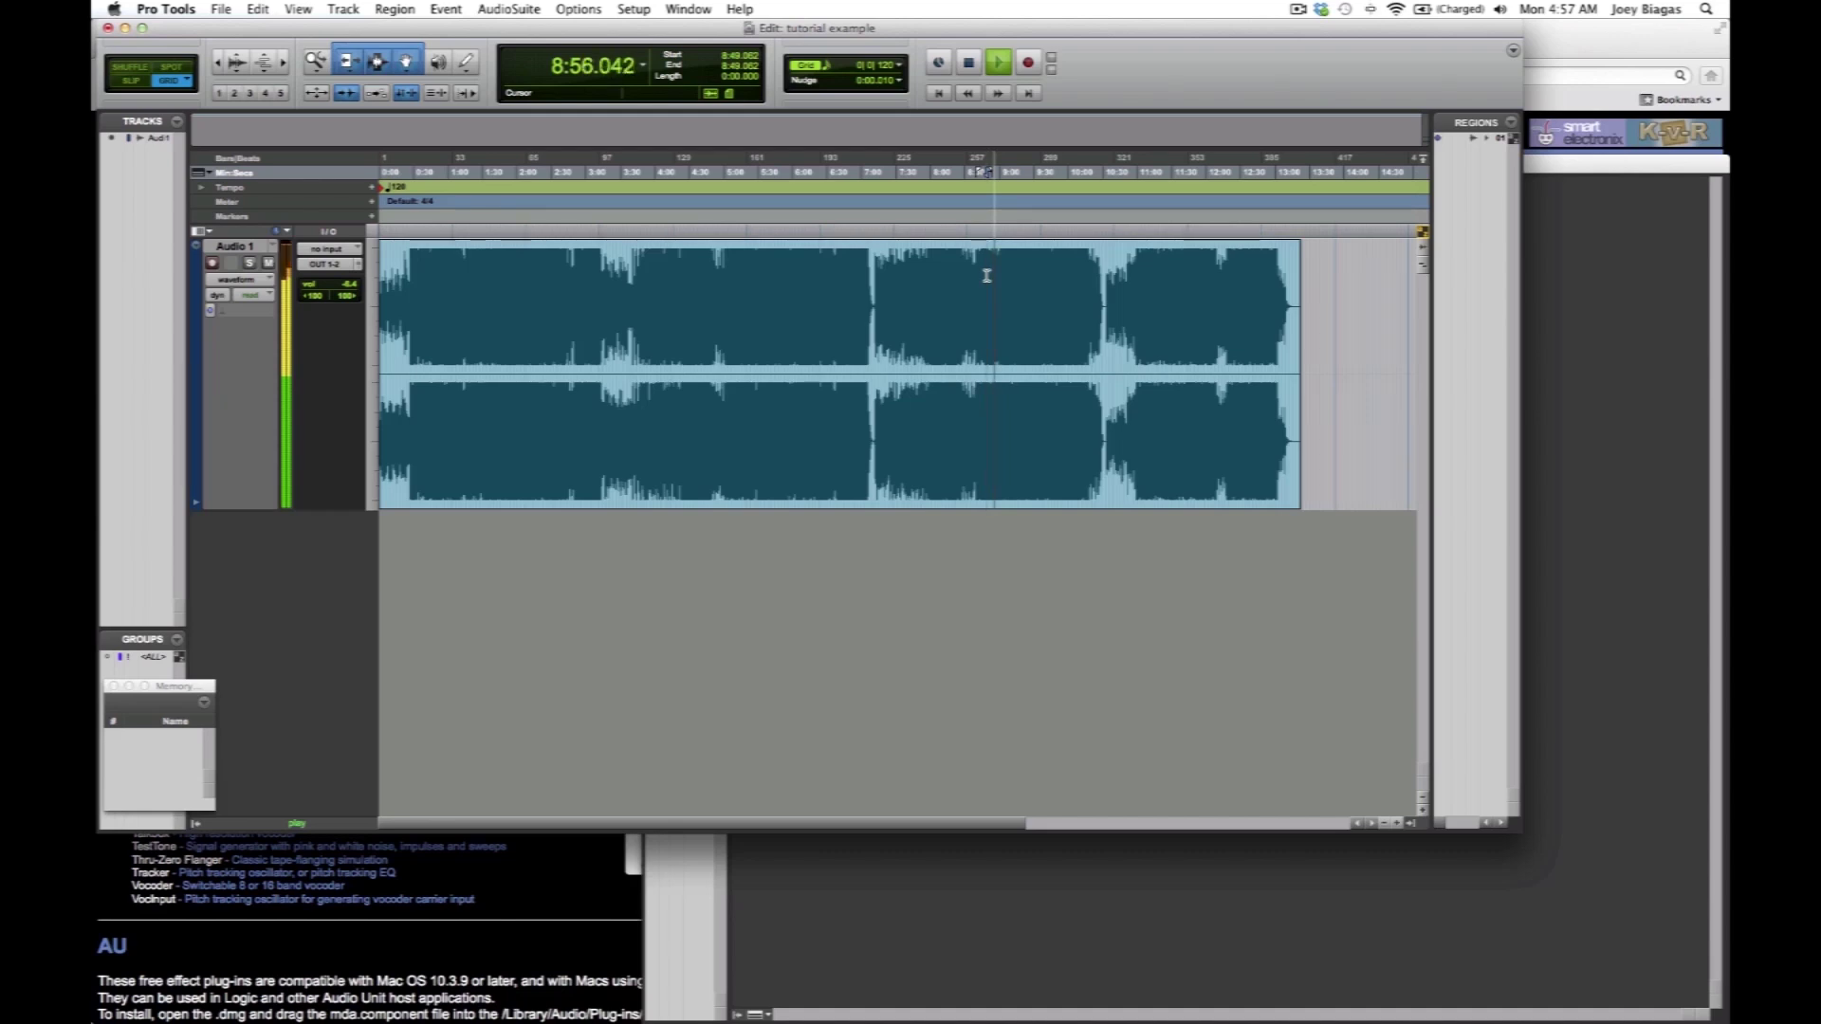
key(space)
click(1151, 272)
key(space)
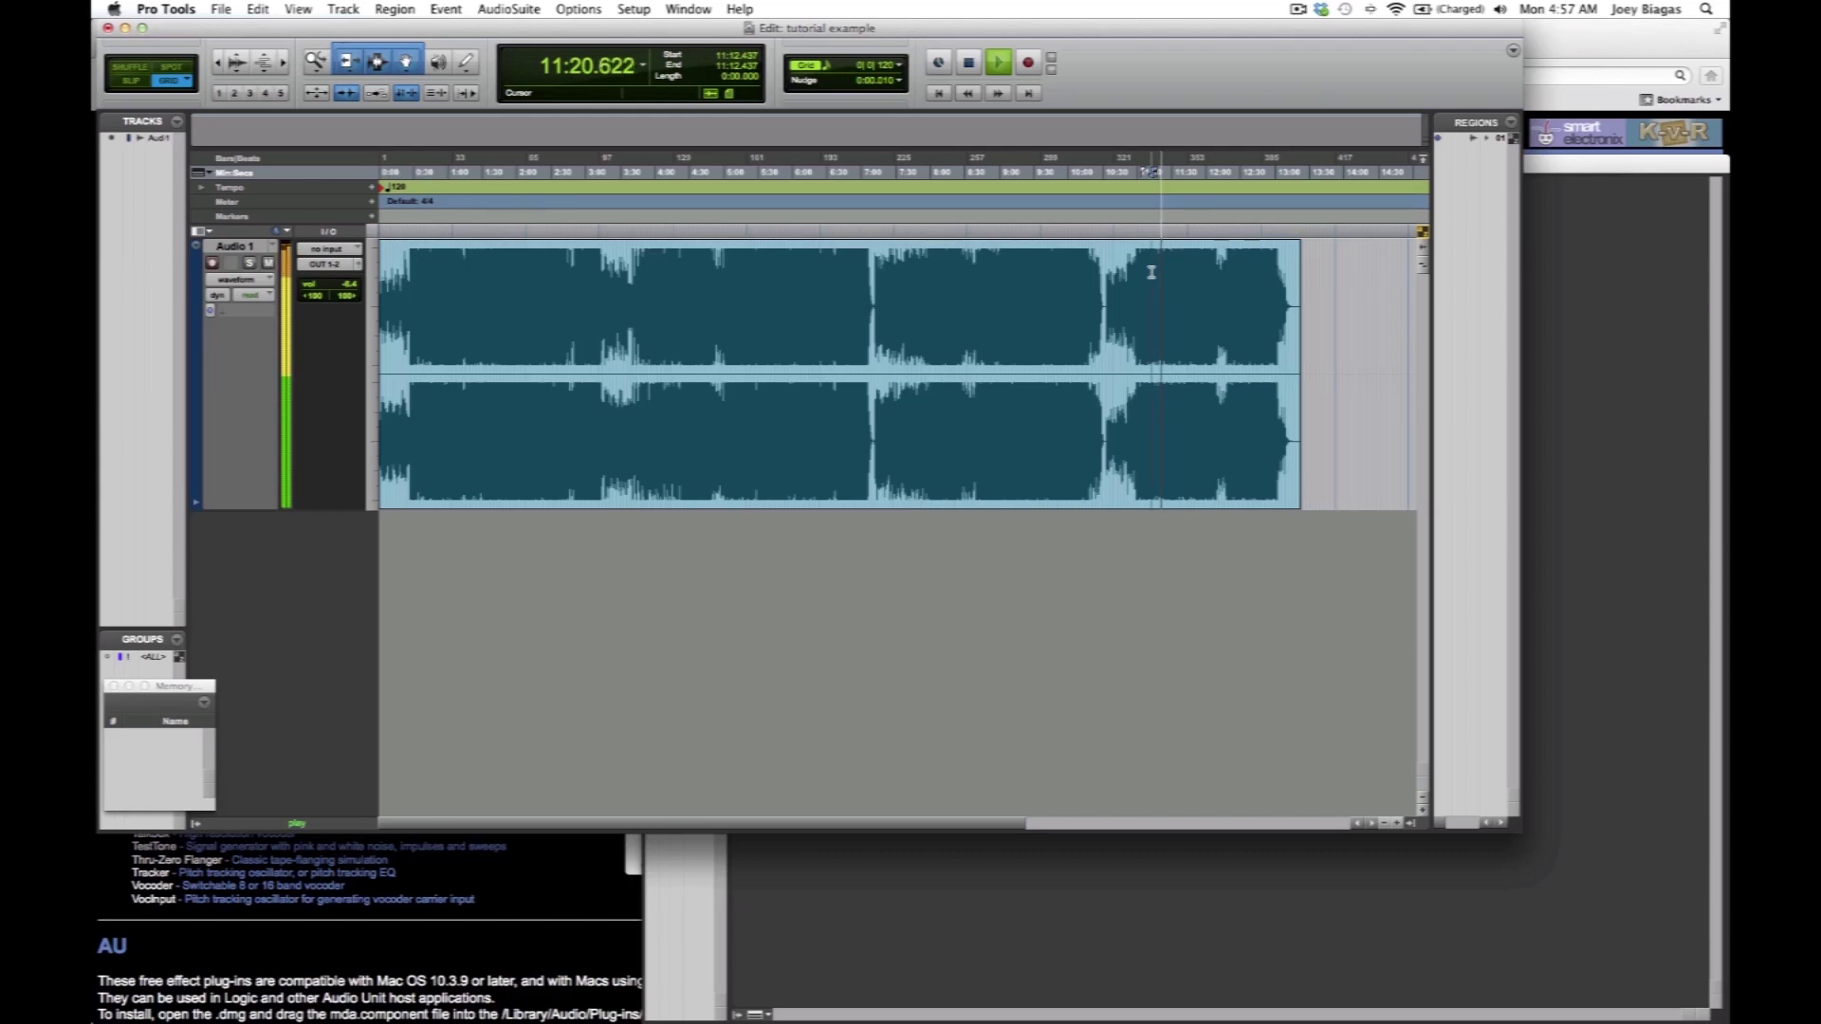
key(space)
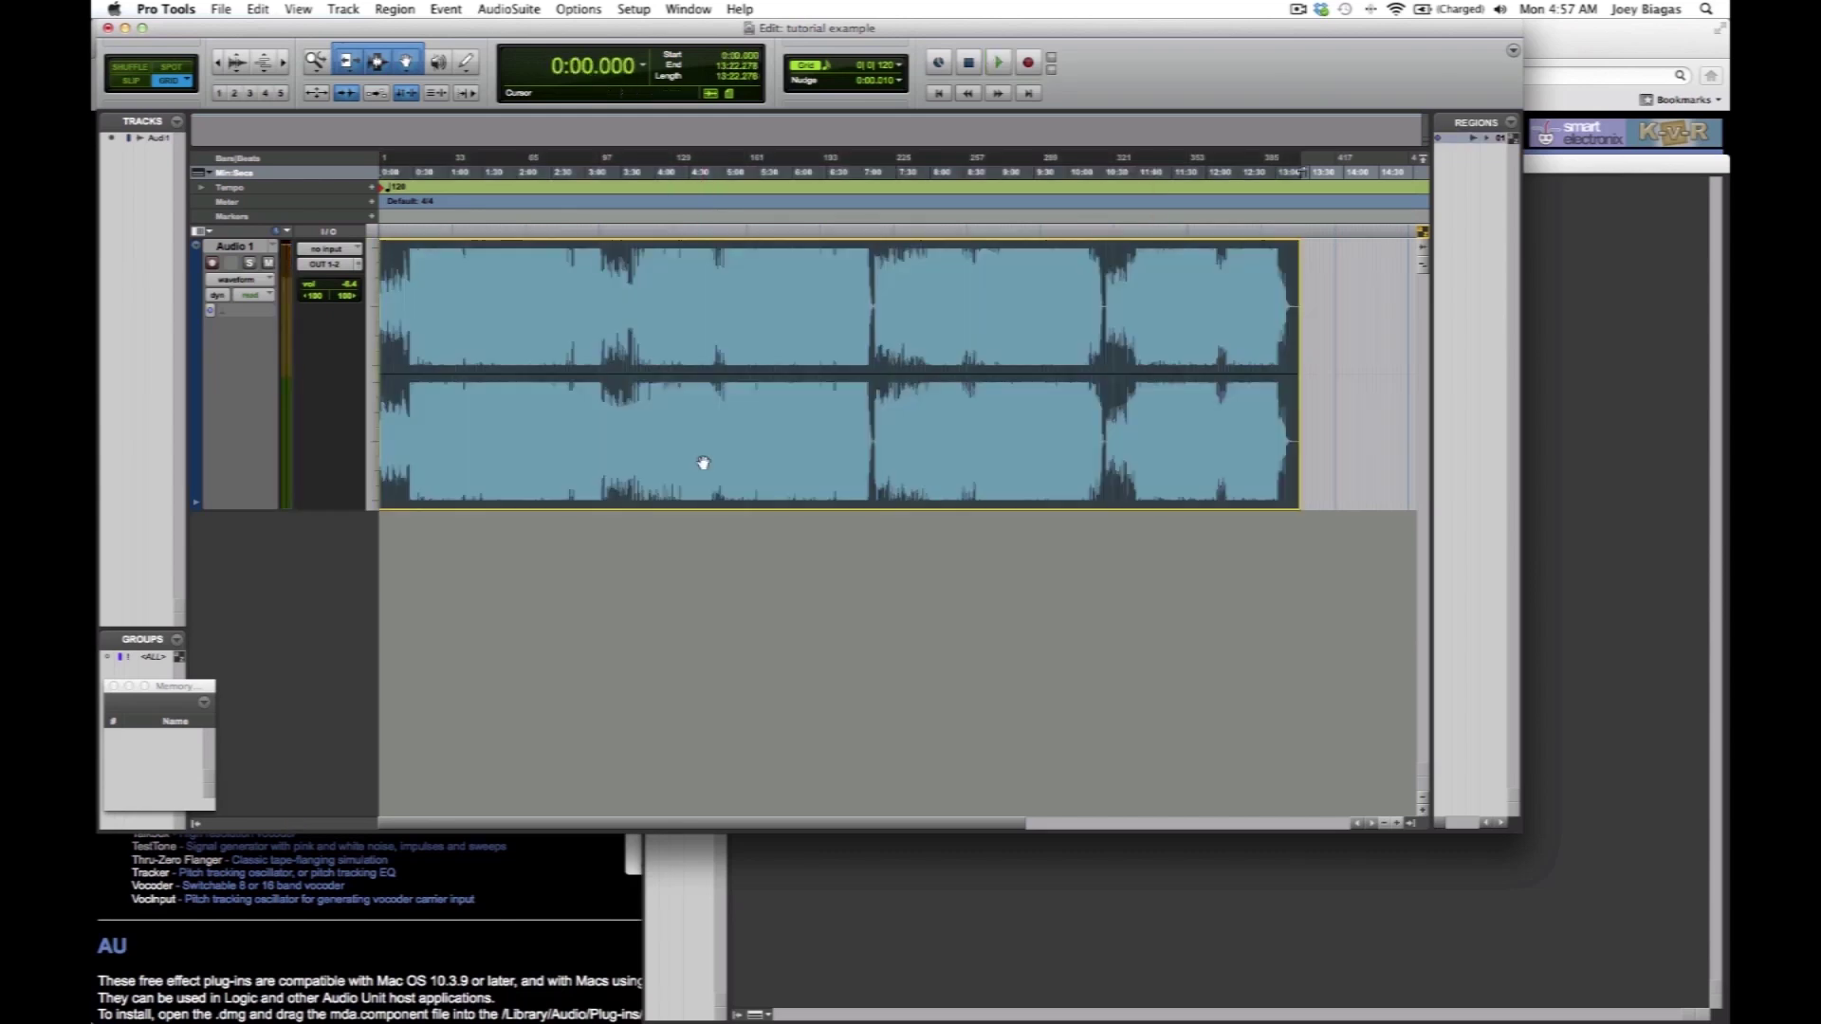
click(703, 462)
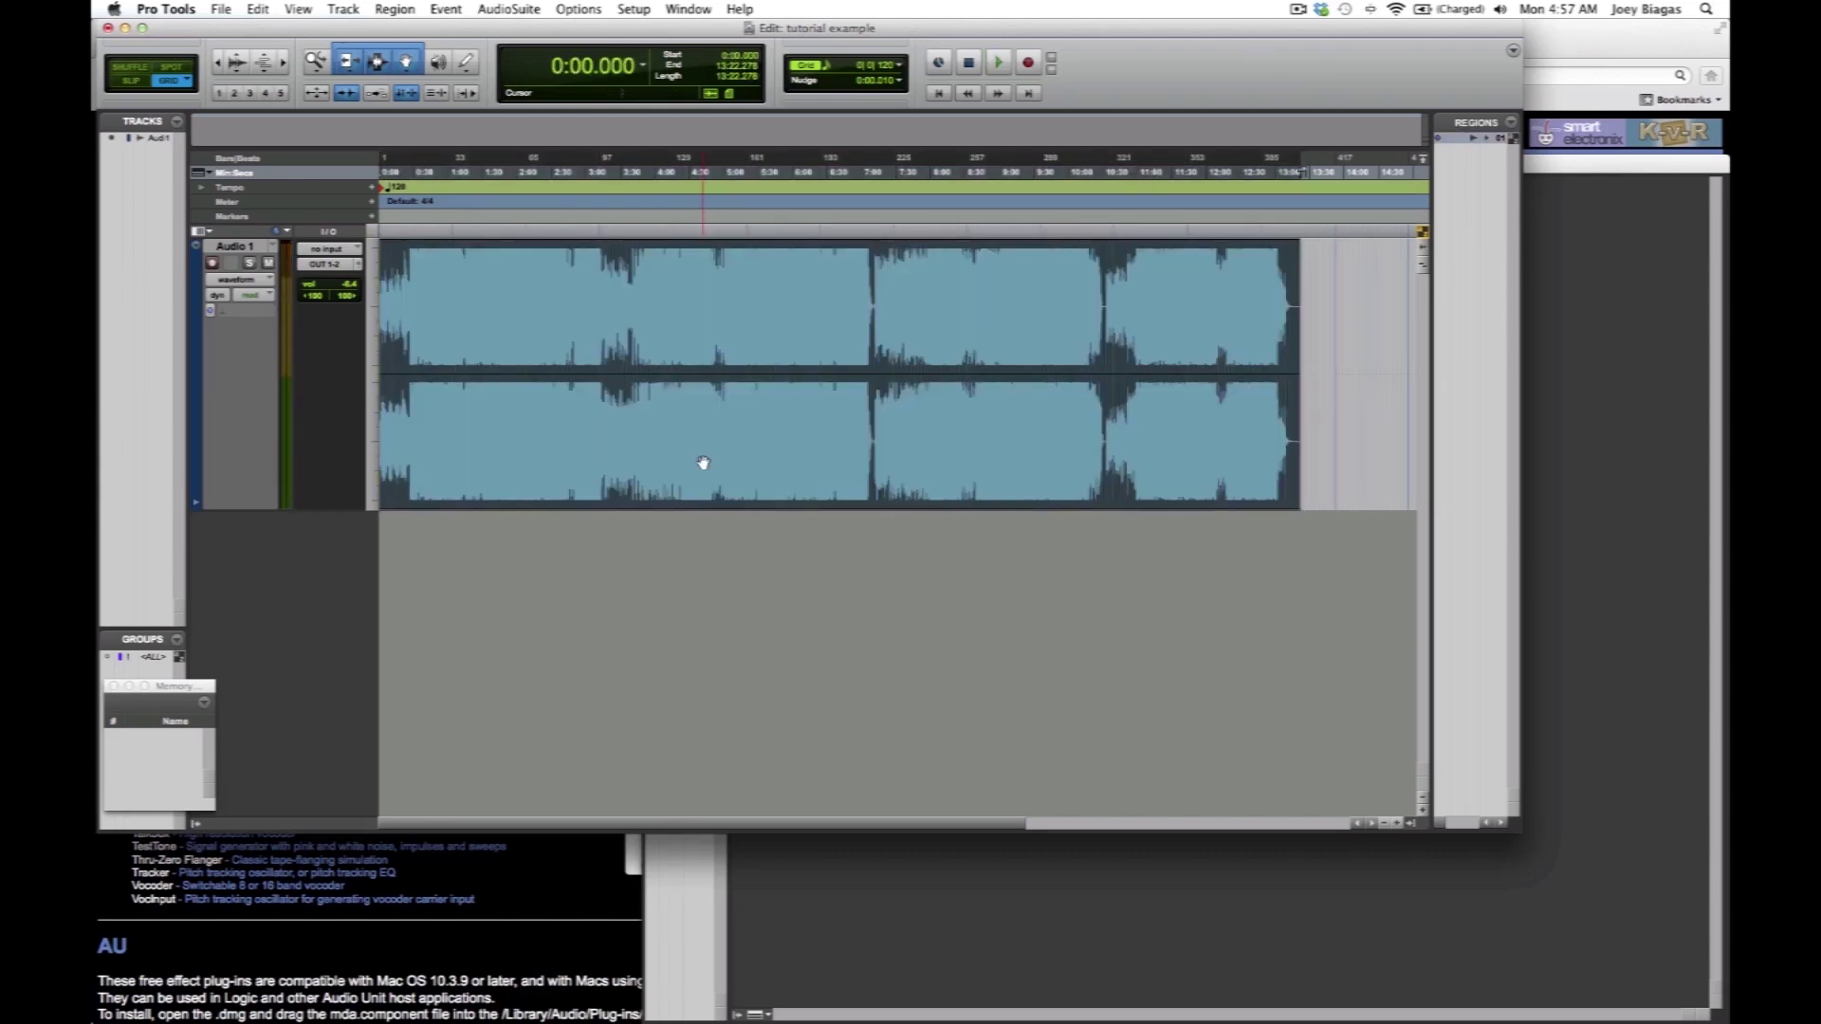
Zoom in from 3:17.625 down to the silent gap around 3:38.562.
click(605, 284)
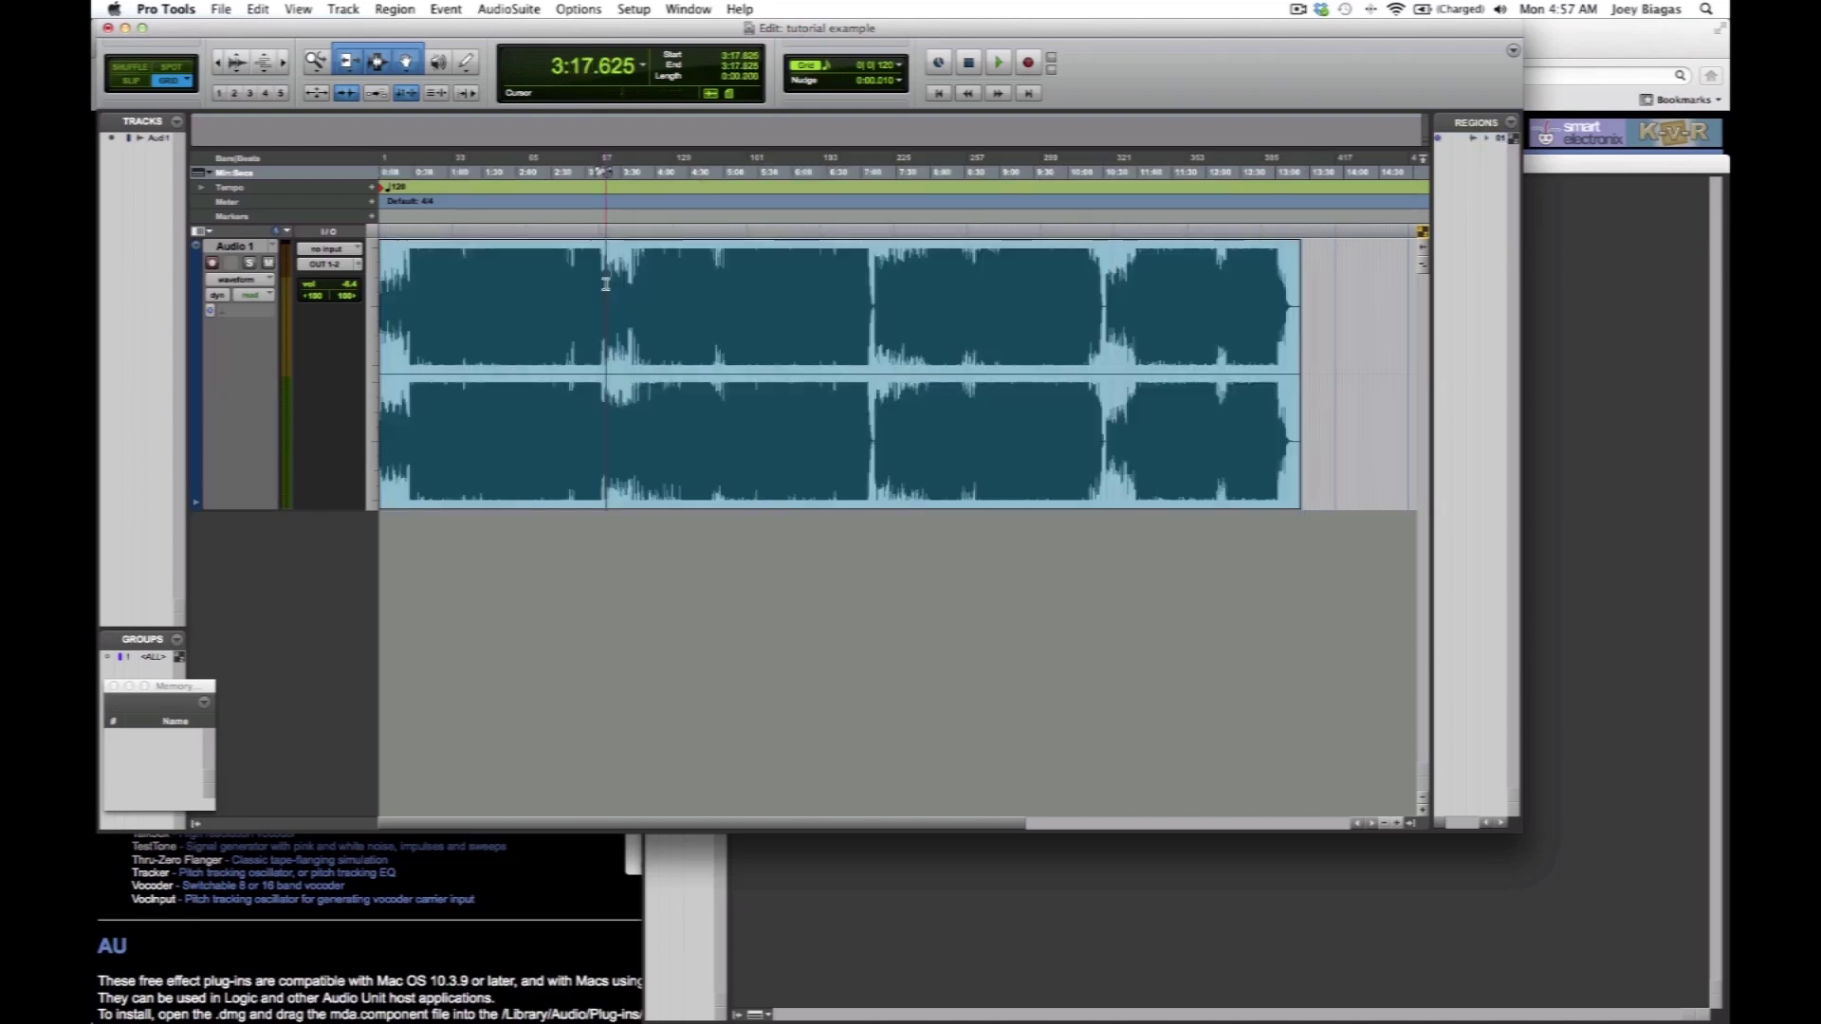
key(super+bracketright)
key(super+bracketright)
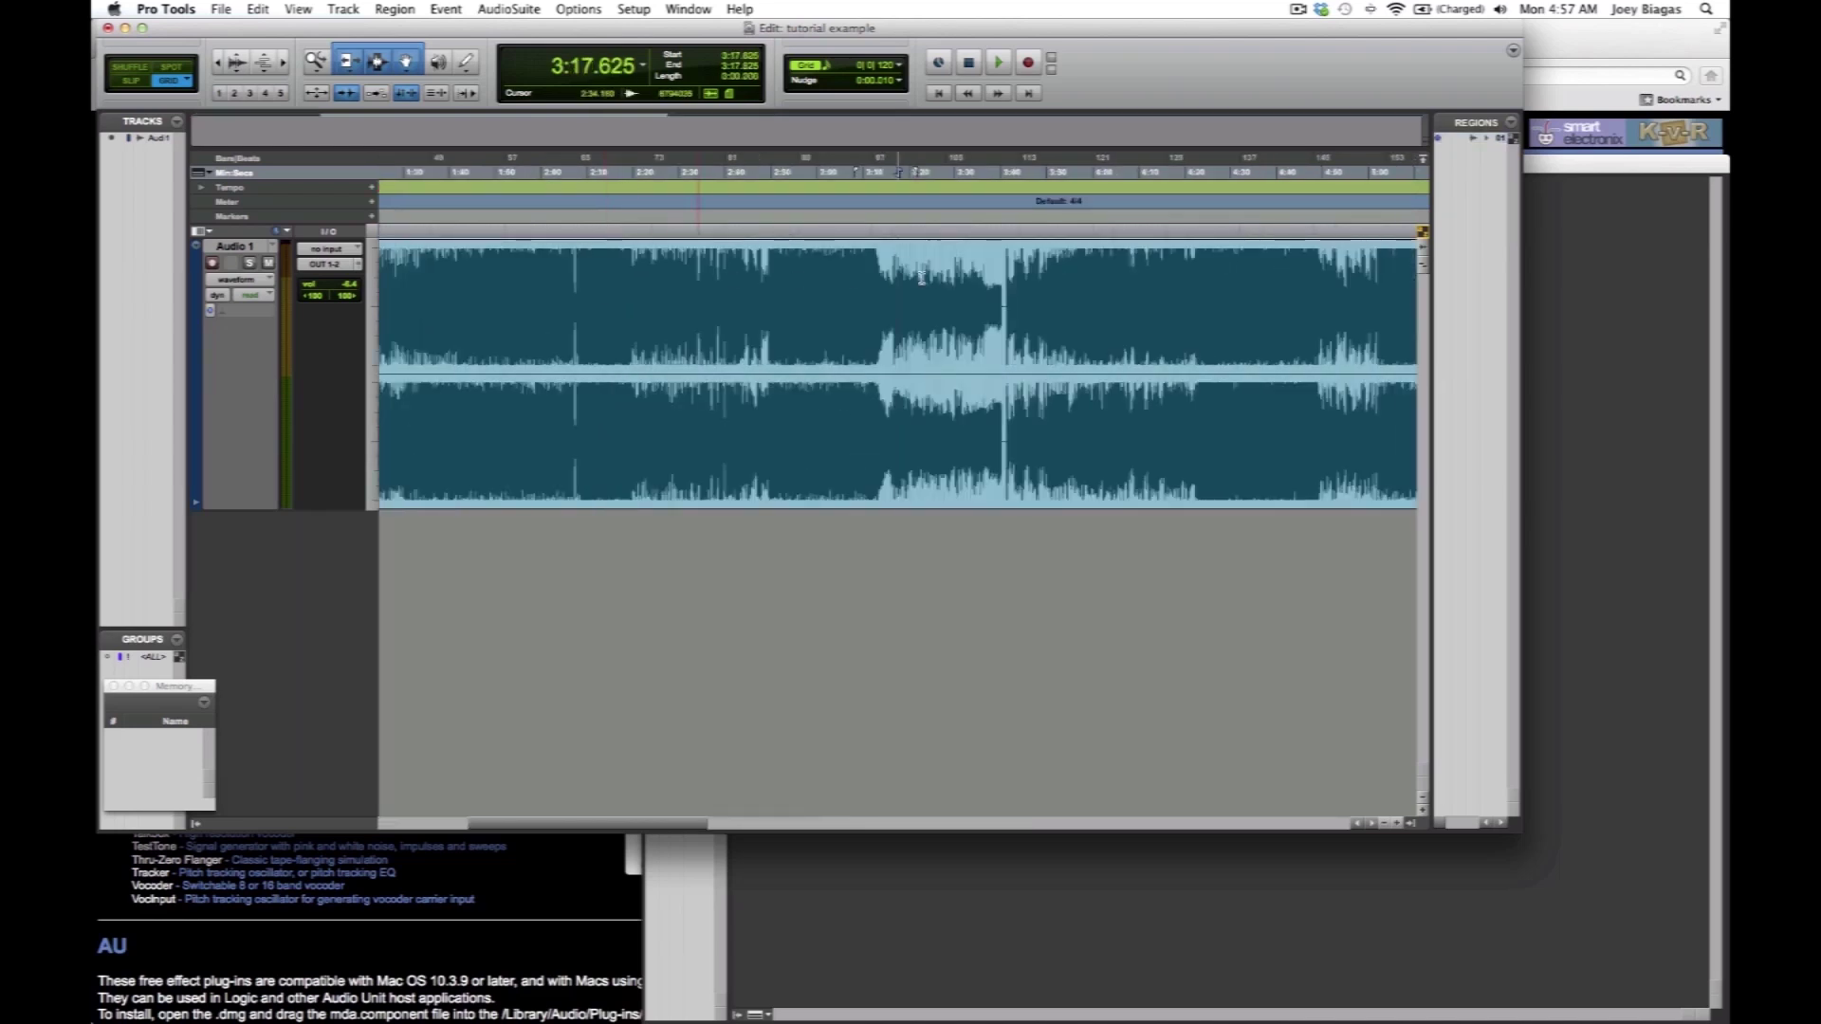
key(super+bracketright)
key(super+bracketright)
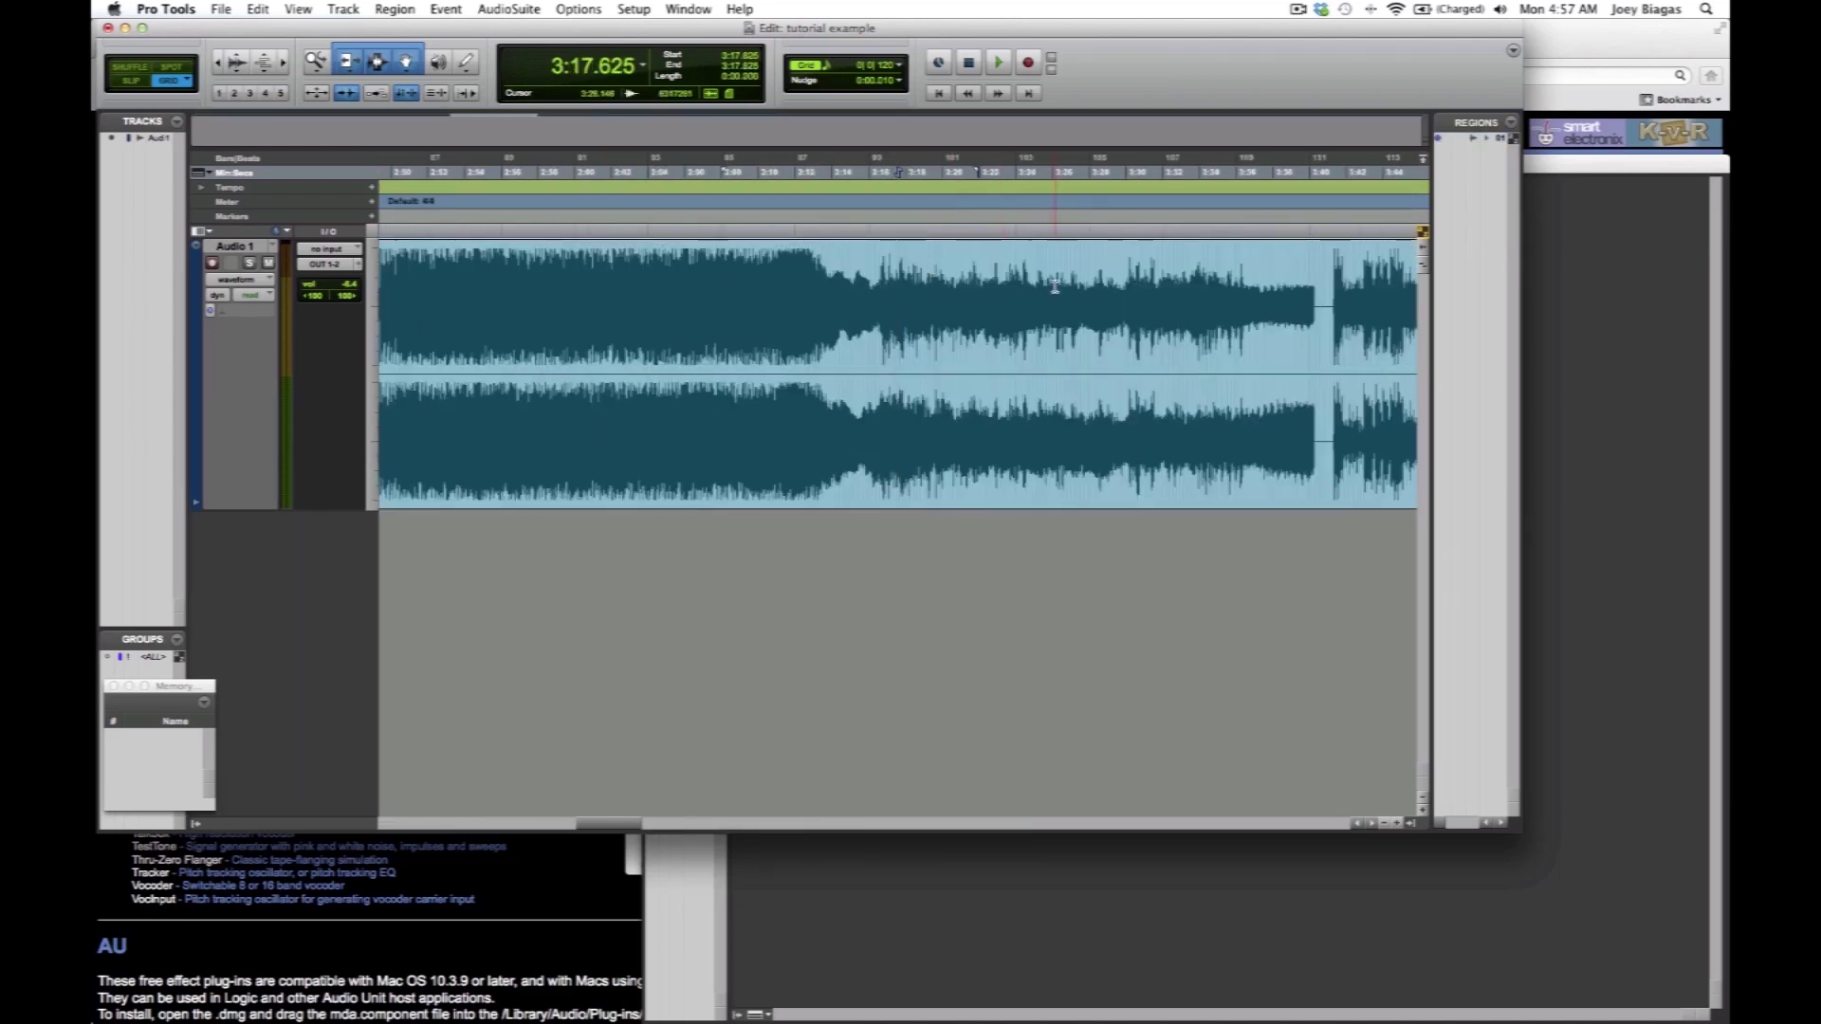
scroll(1055, 286, right, 2)
scroll(778, 288, left, 8)
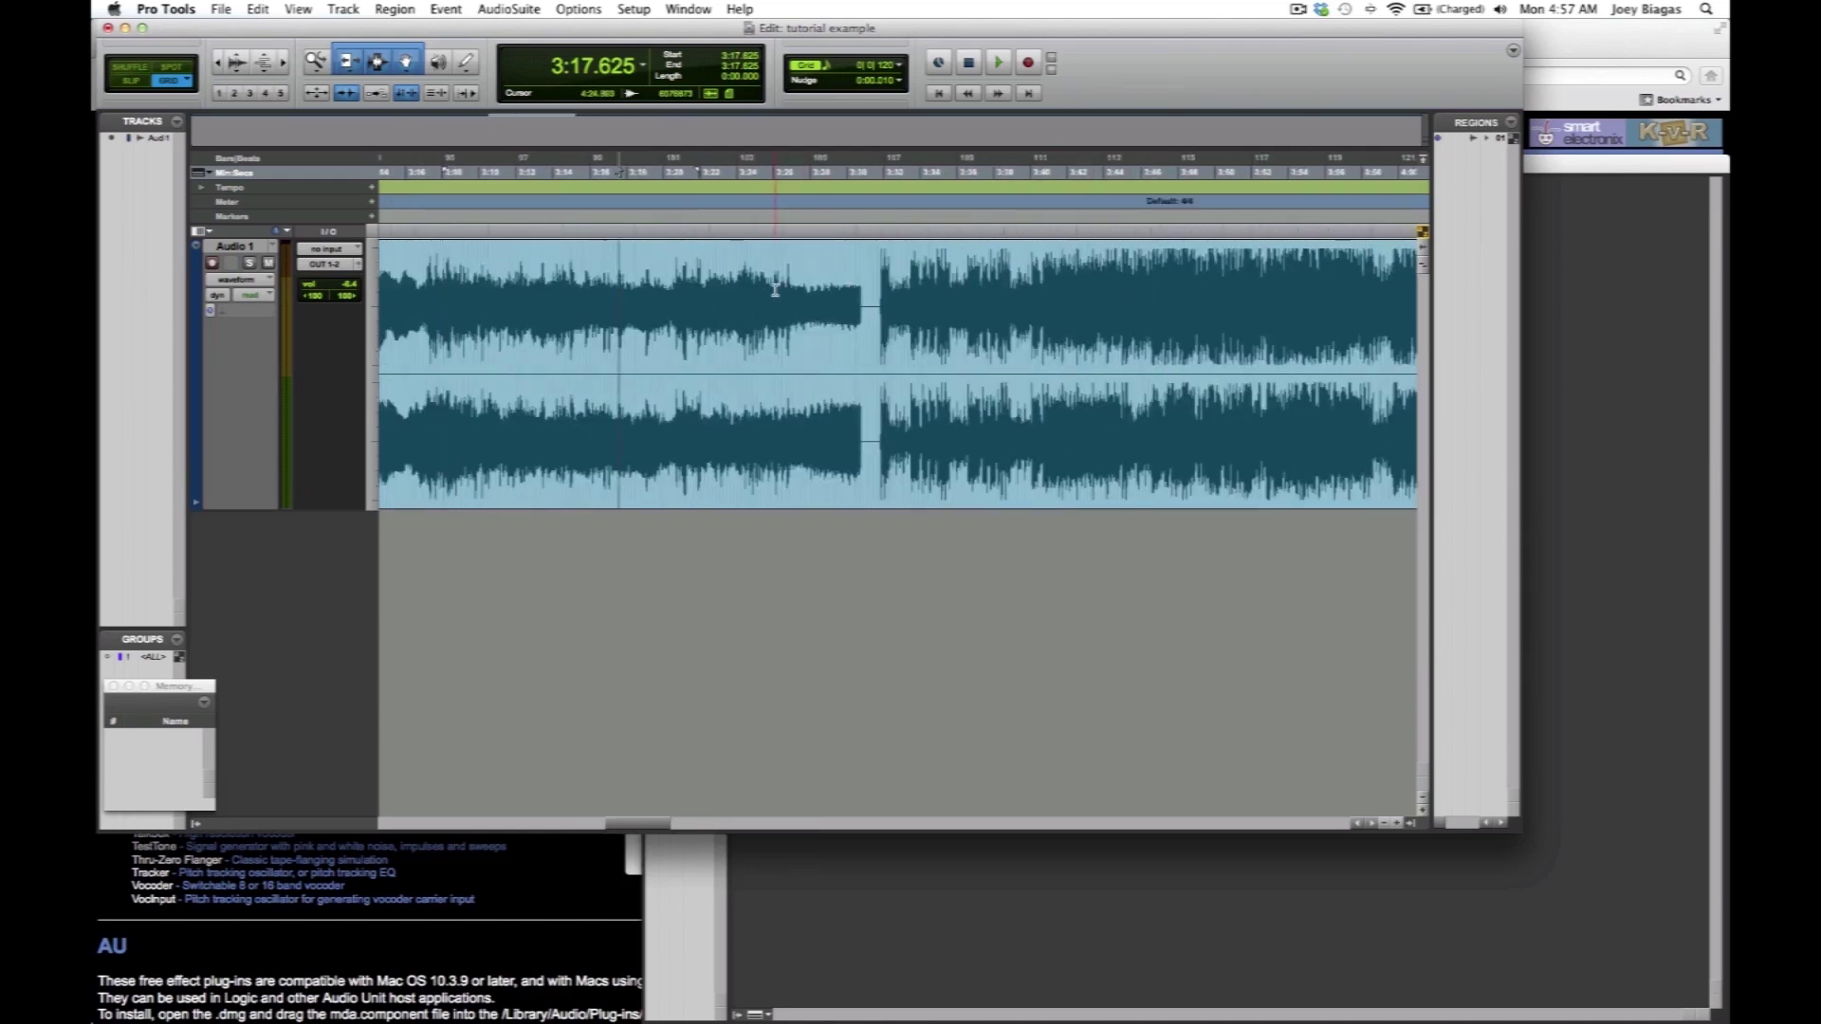
click(1003, 285)
key(super+bracketright)
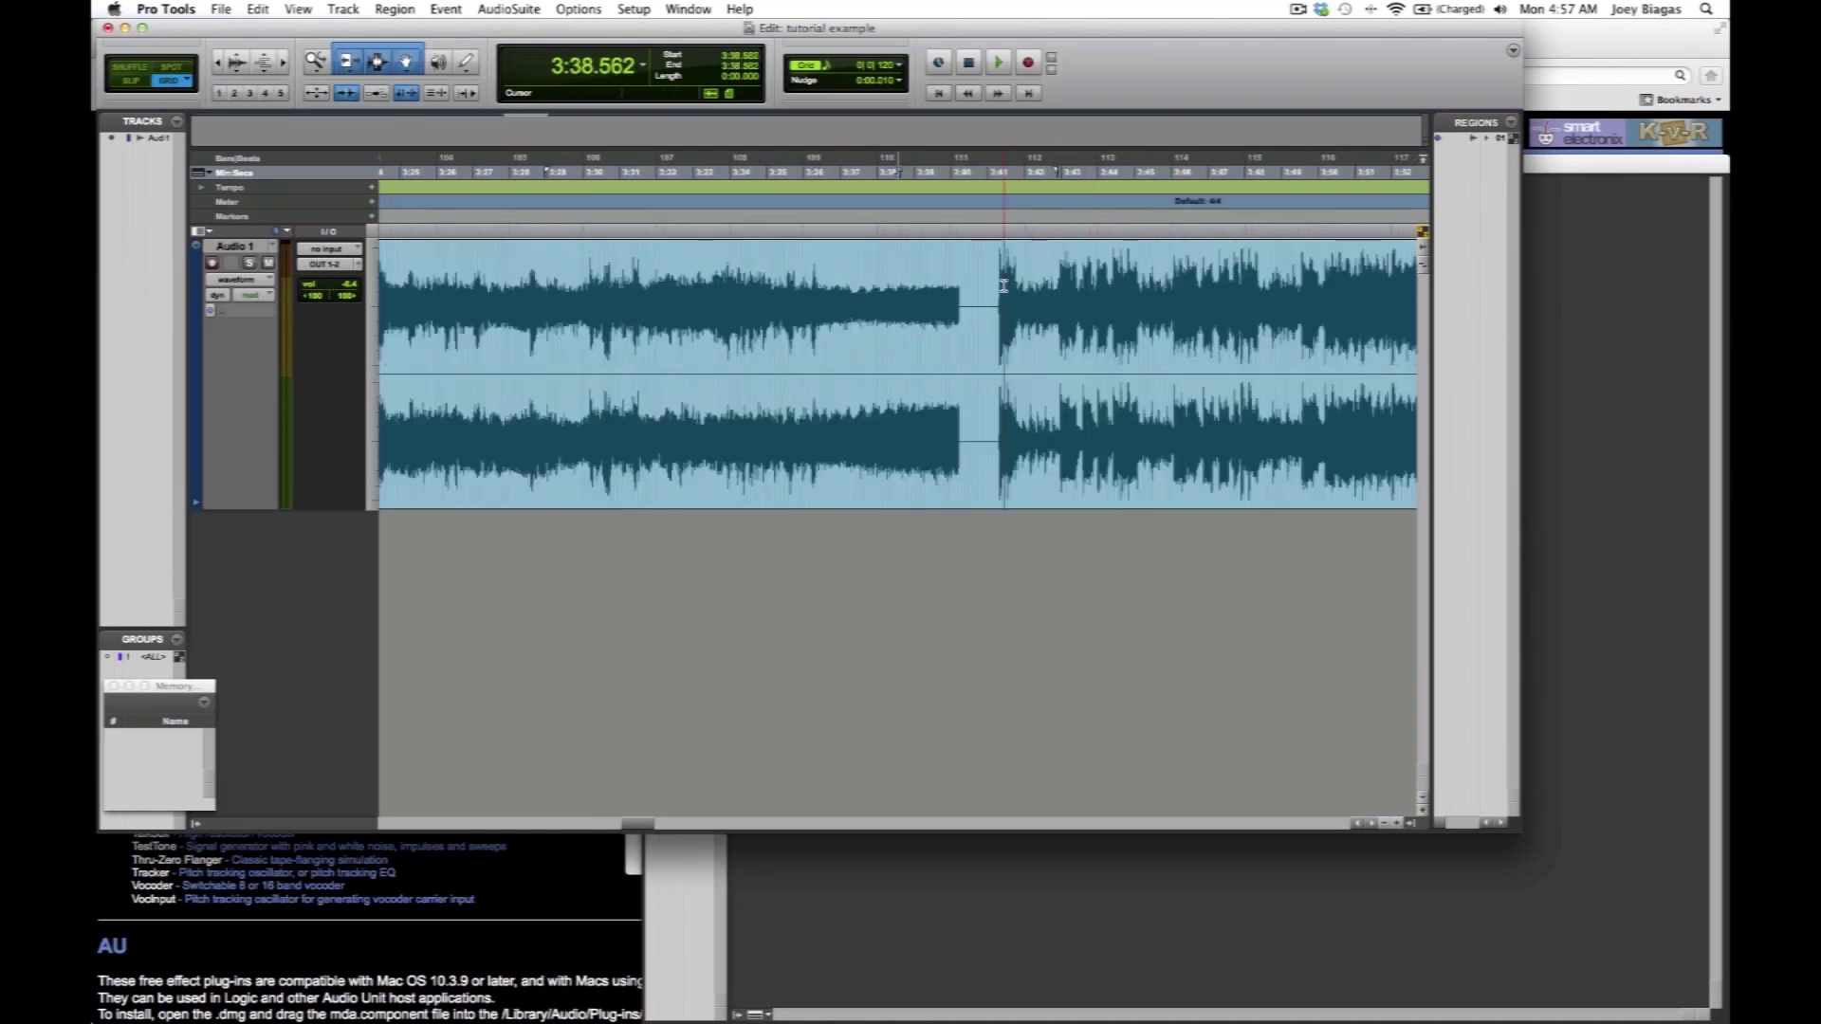
key(super+bracketright)
scroll(1003, 285, right, 1)
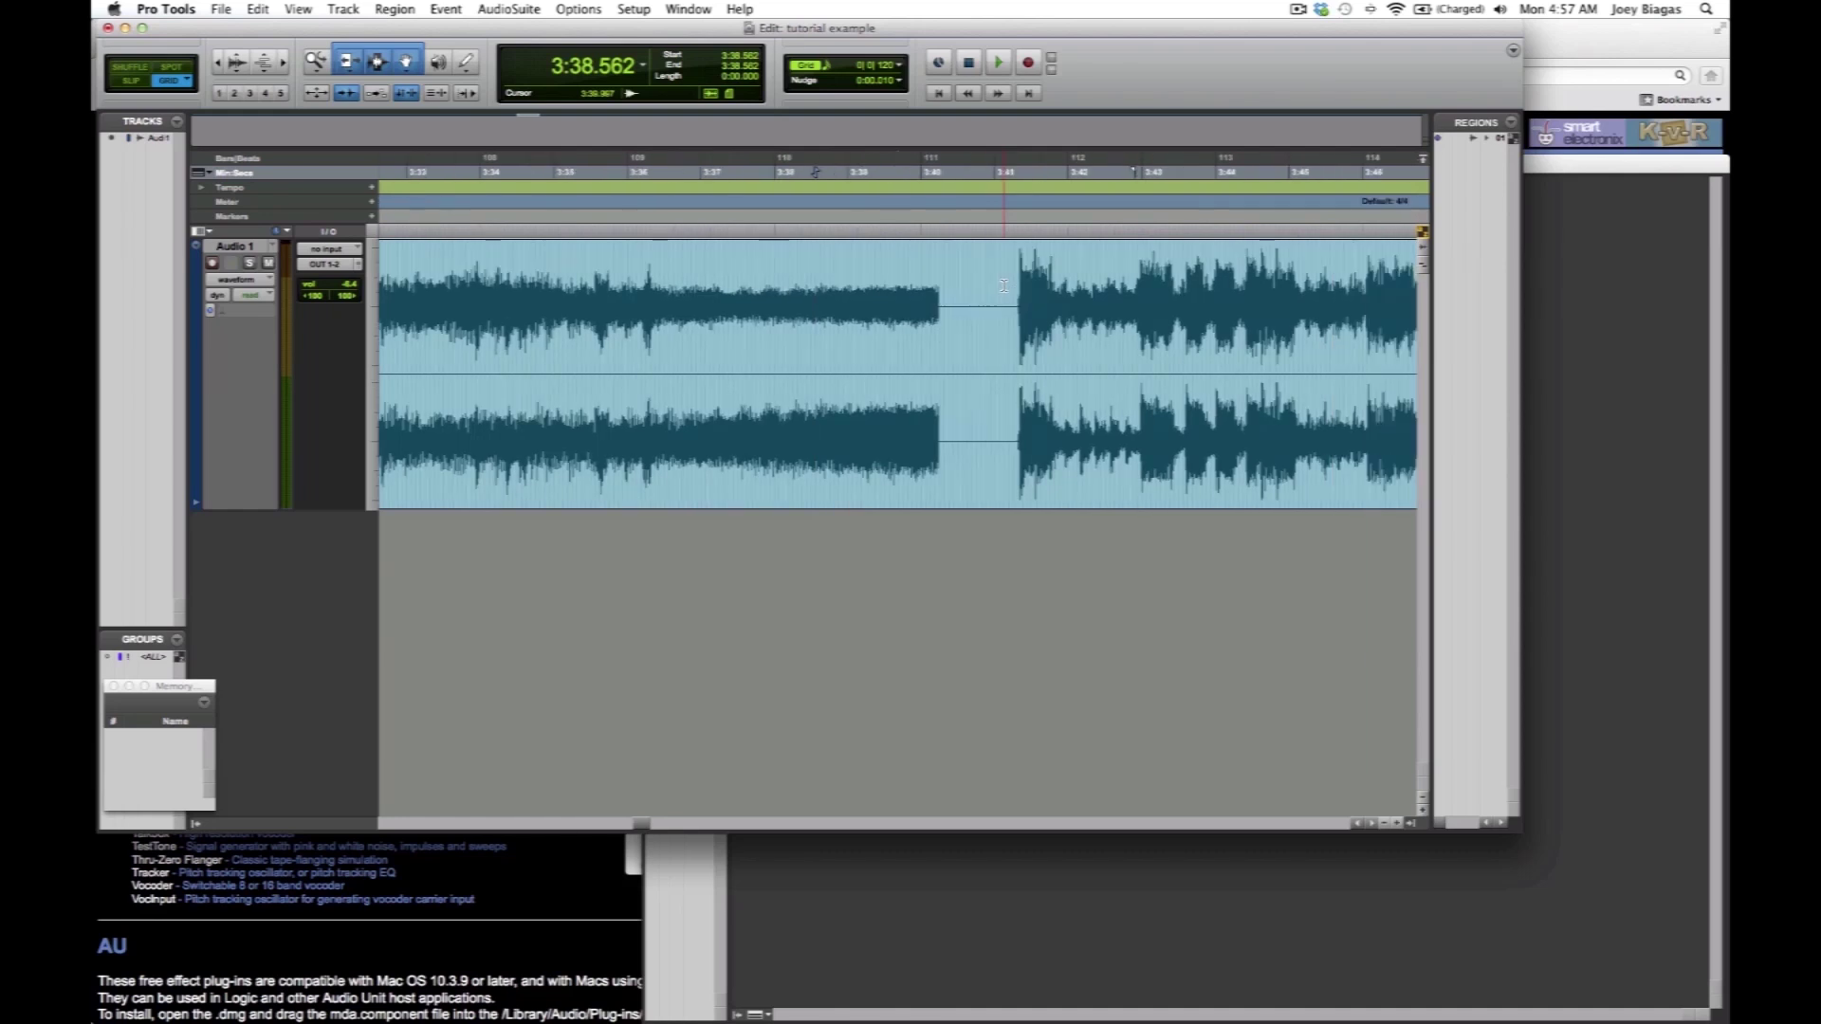
scroll(1004, 285, right, 3)
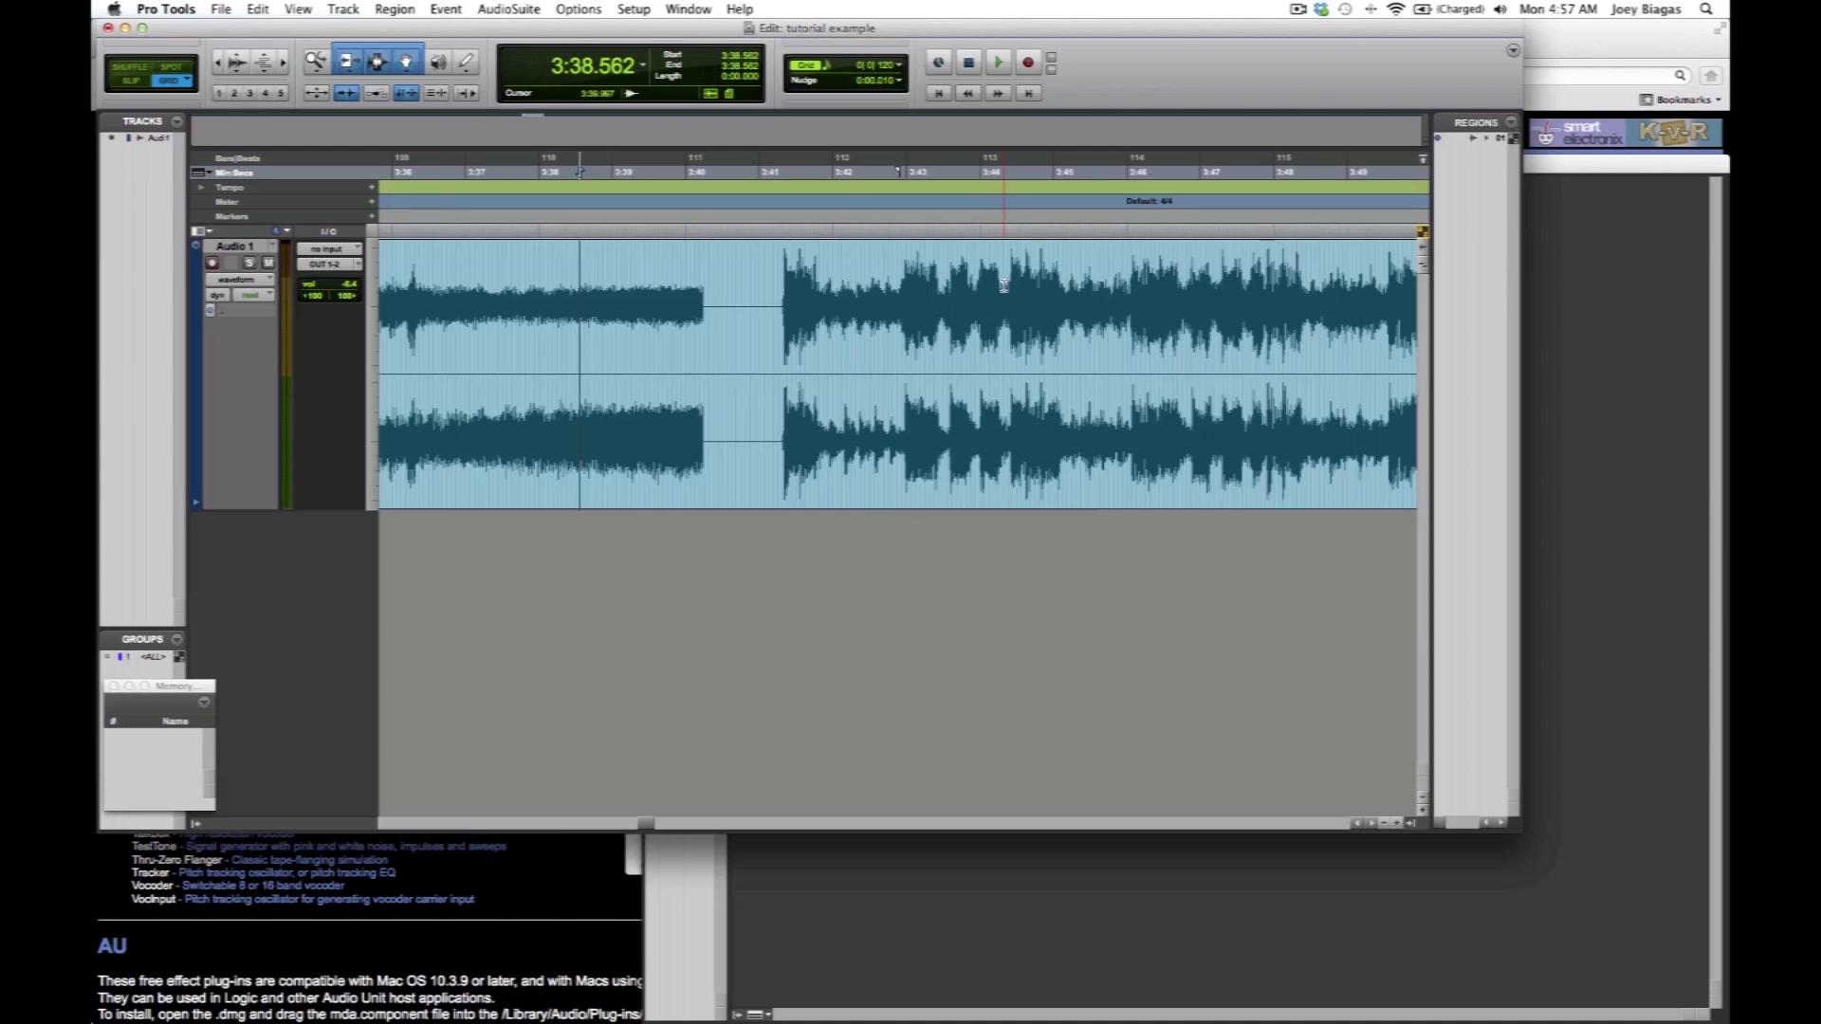
Audition the gap from 3:39.250 and set the edit point at 3:40.812.
click(629, 292)
key(space)
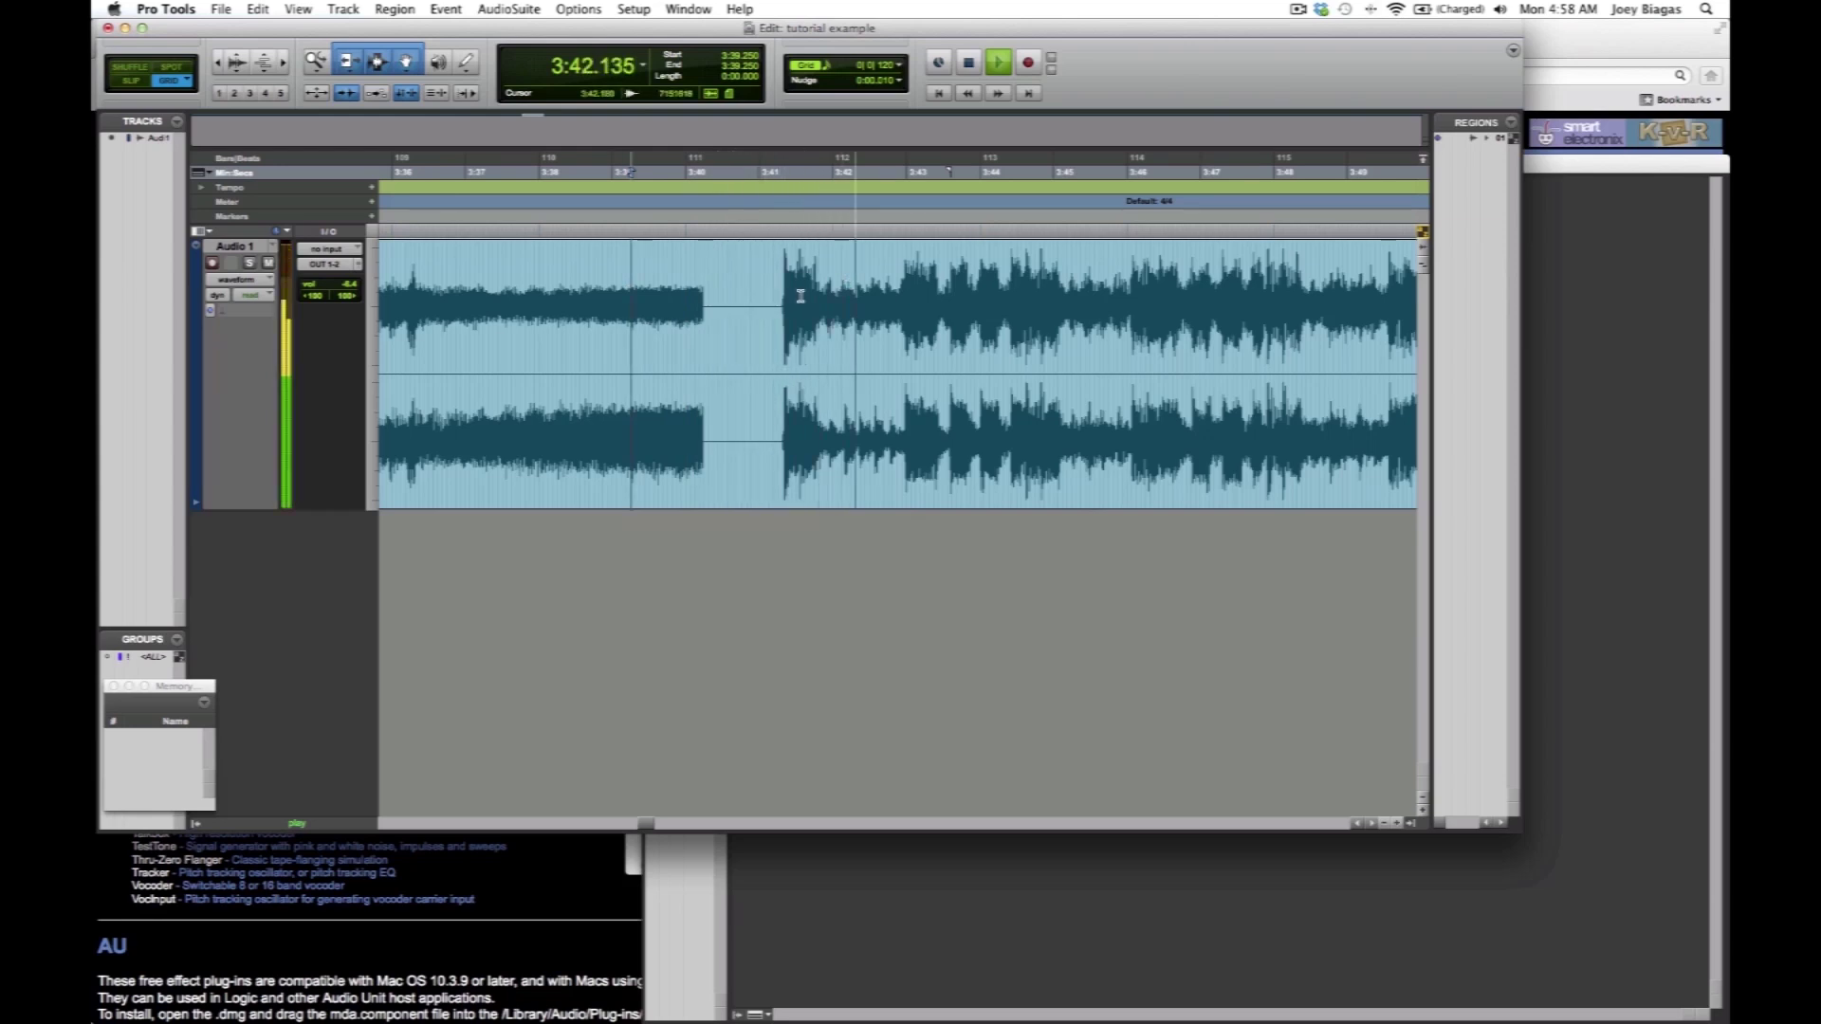
key(space)
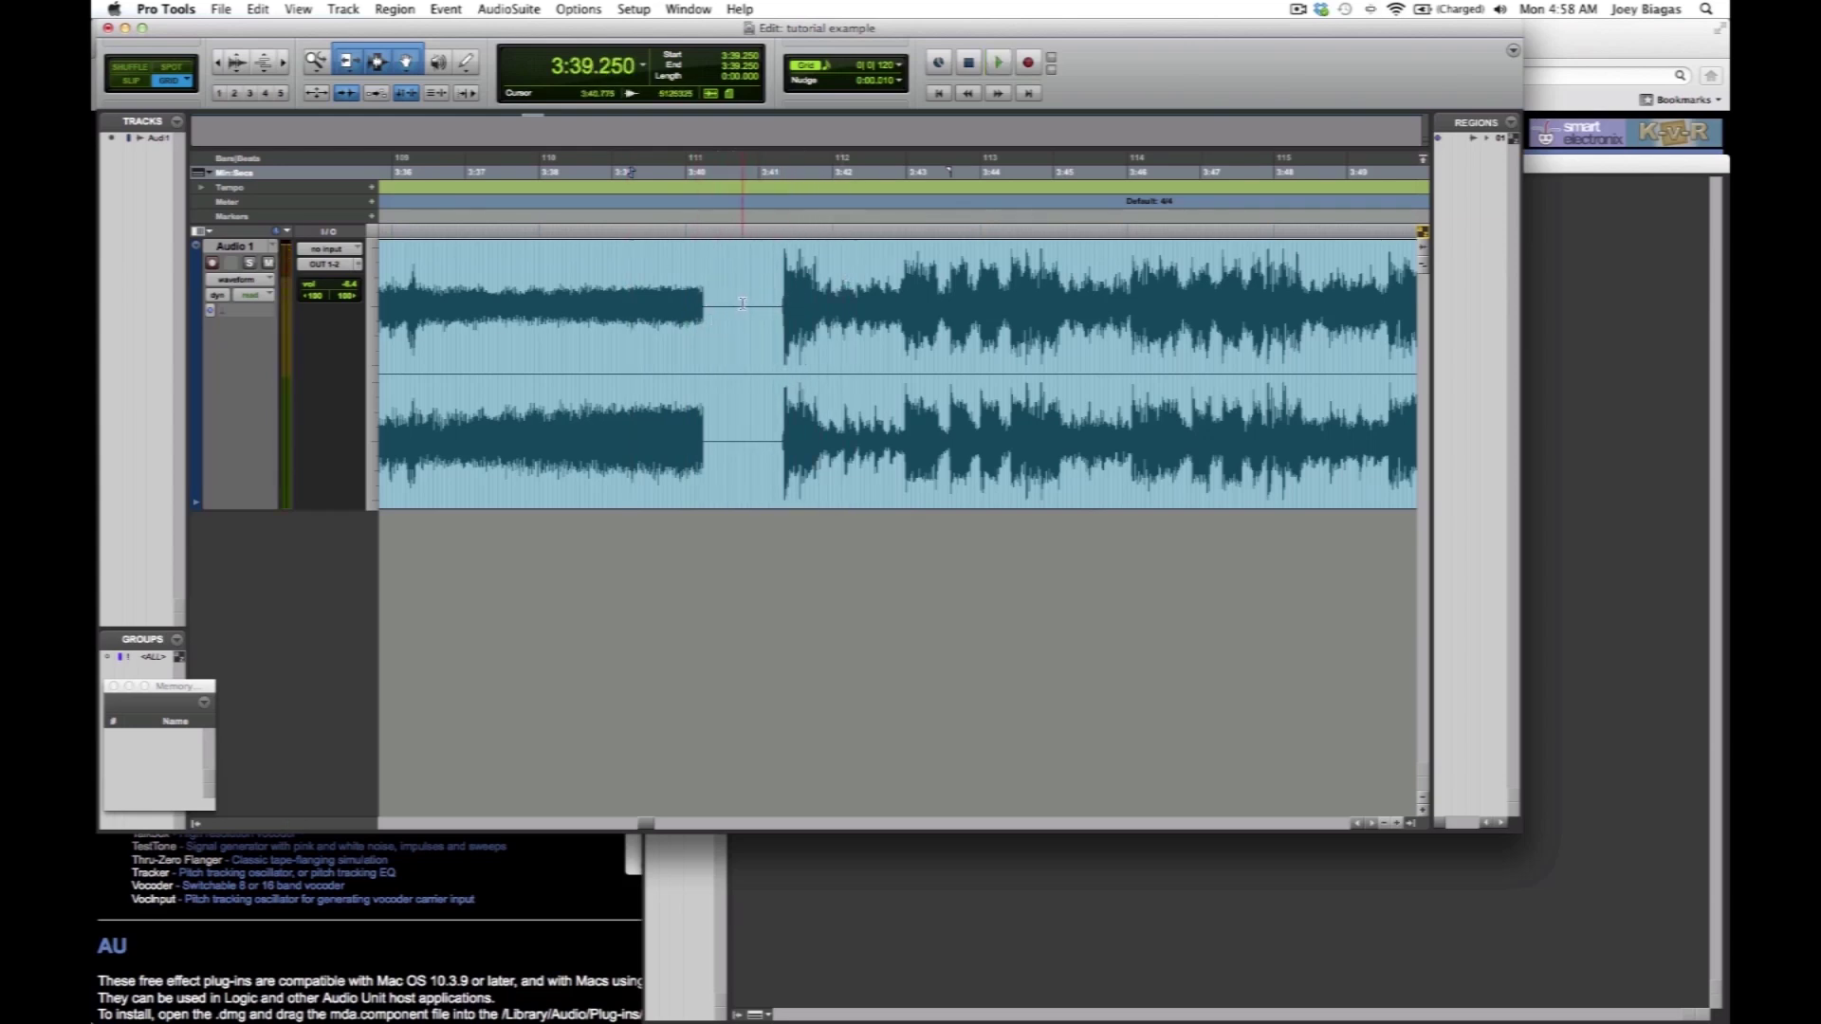
click(746, 300)
Separate the region at 3:40.812 and check the two resulting regions.
key(super+e)
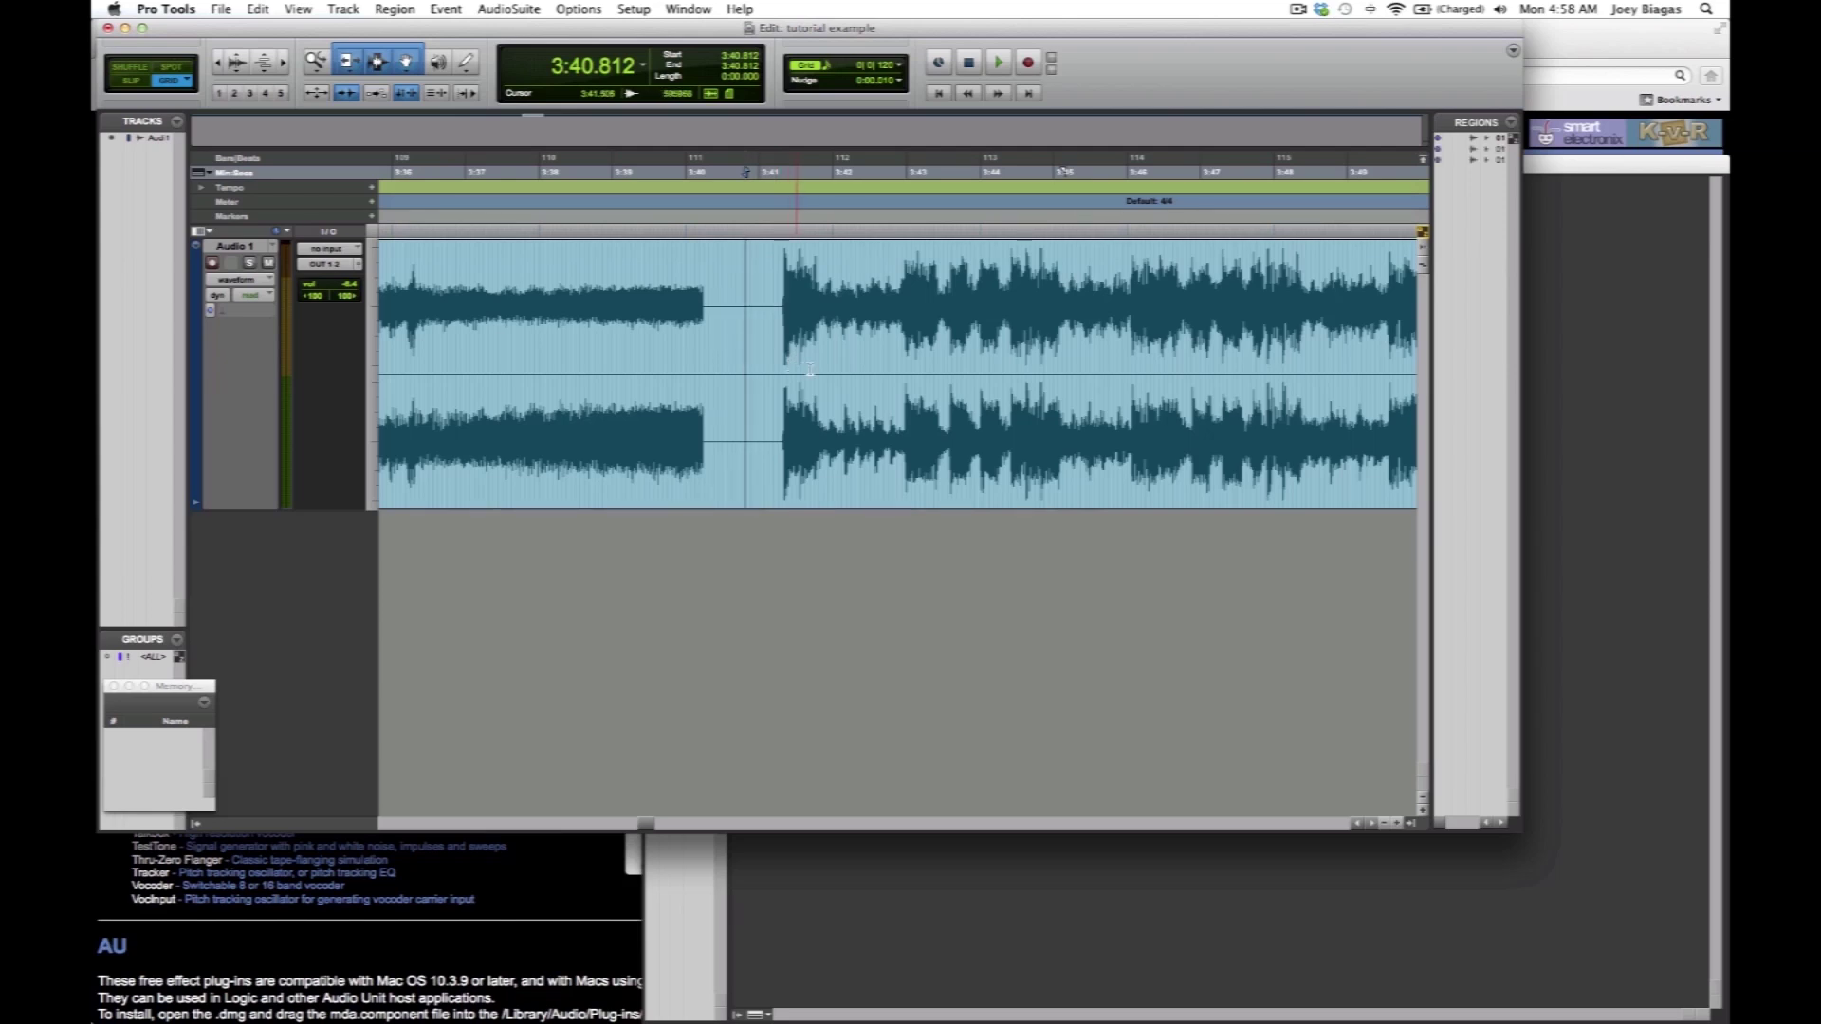
click(839, 468)
click(700, 496)
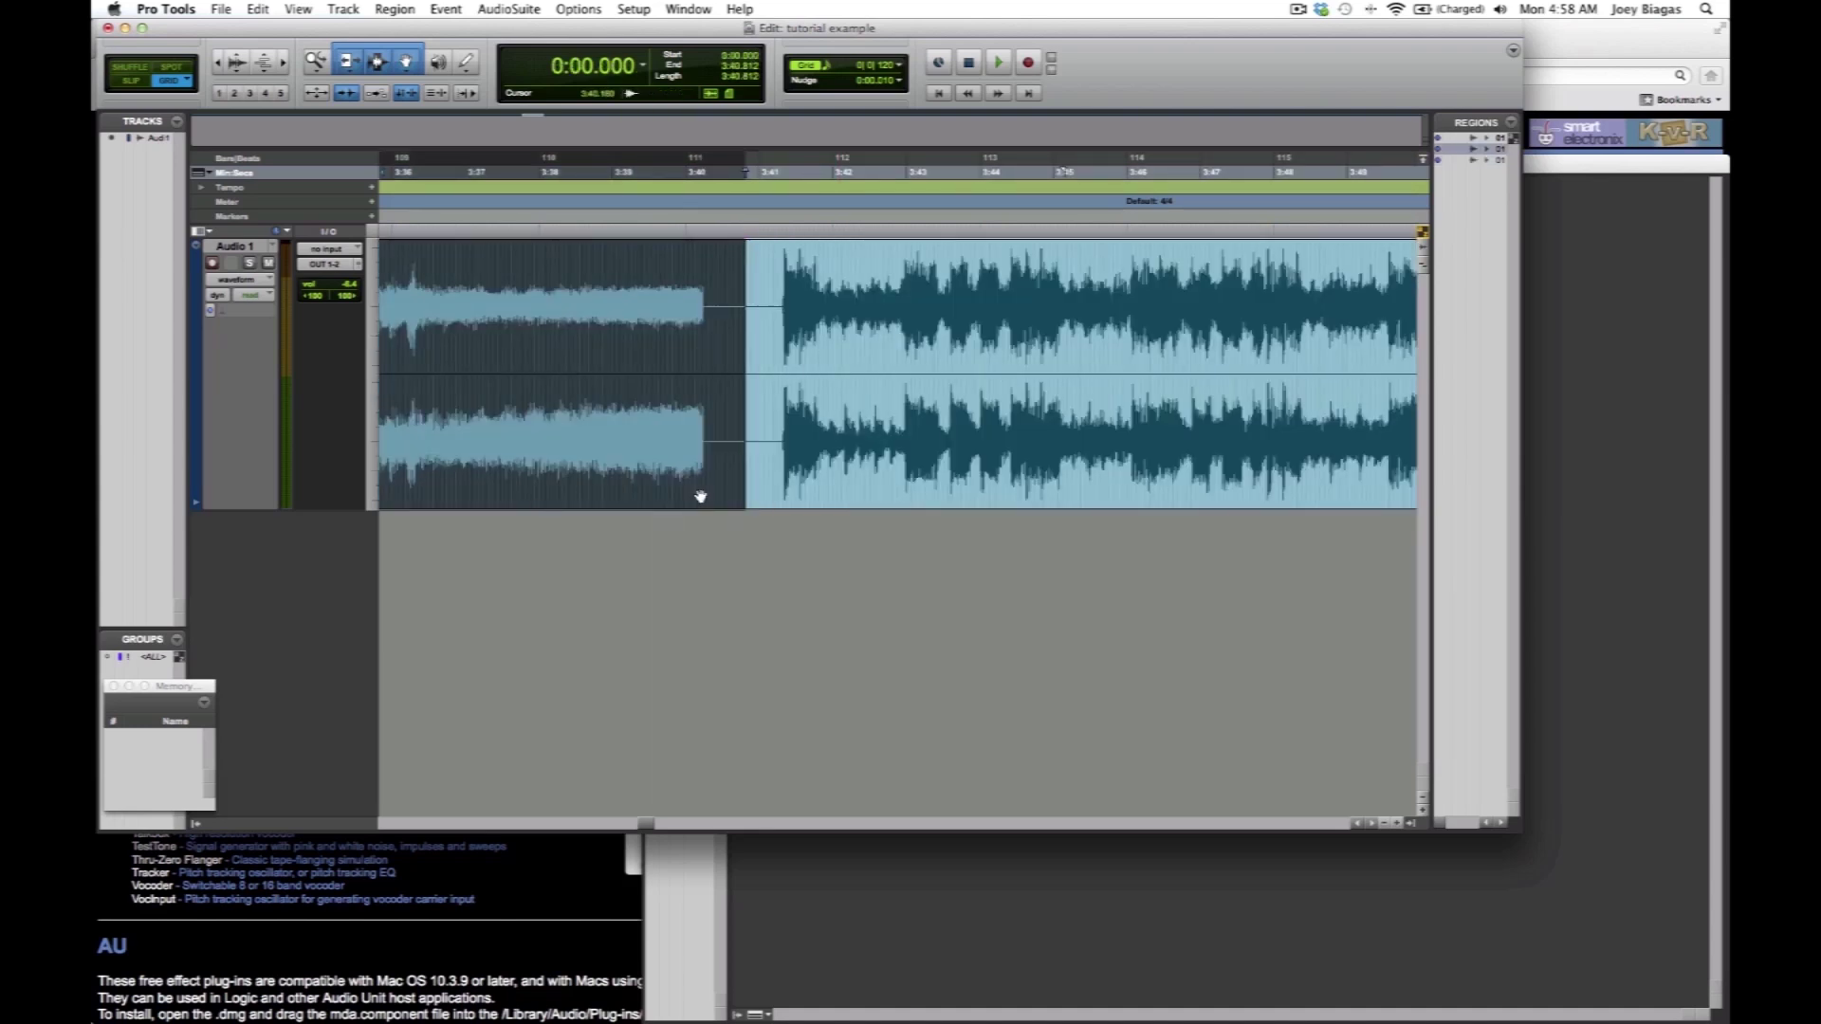
click(827, 498)
click(828, 498)
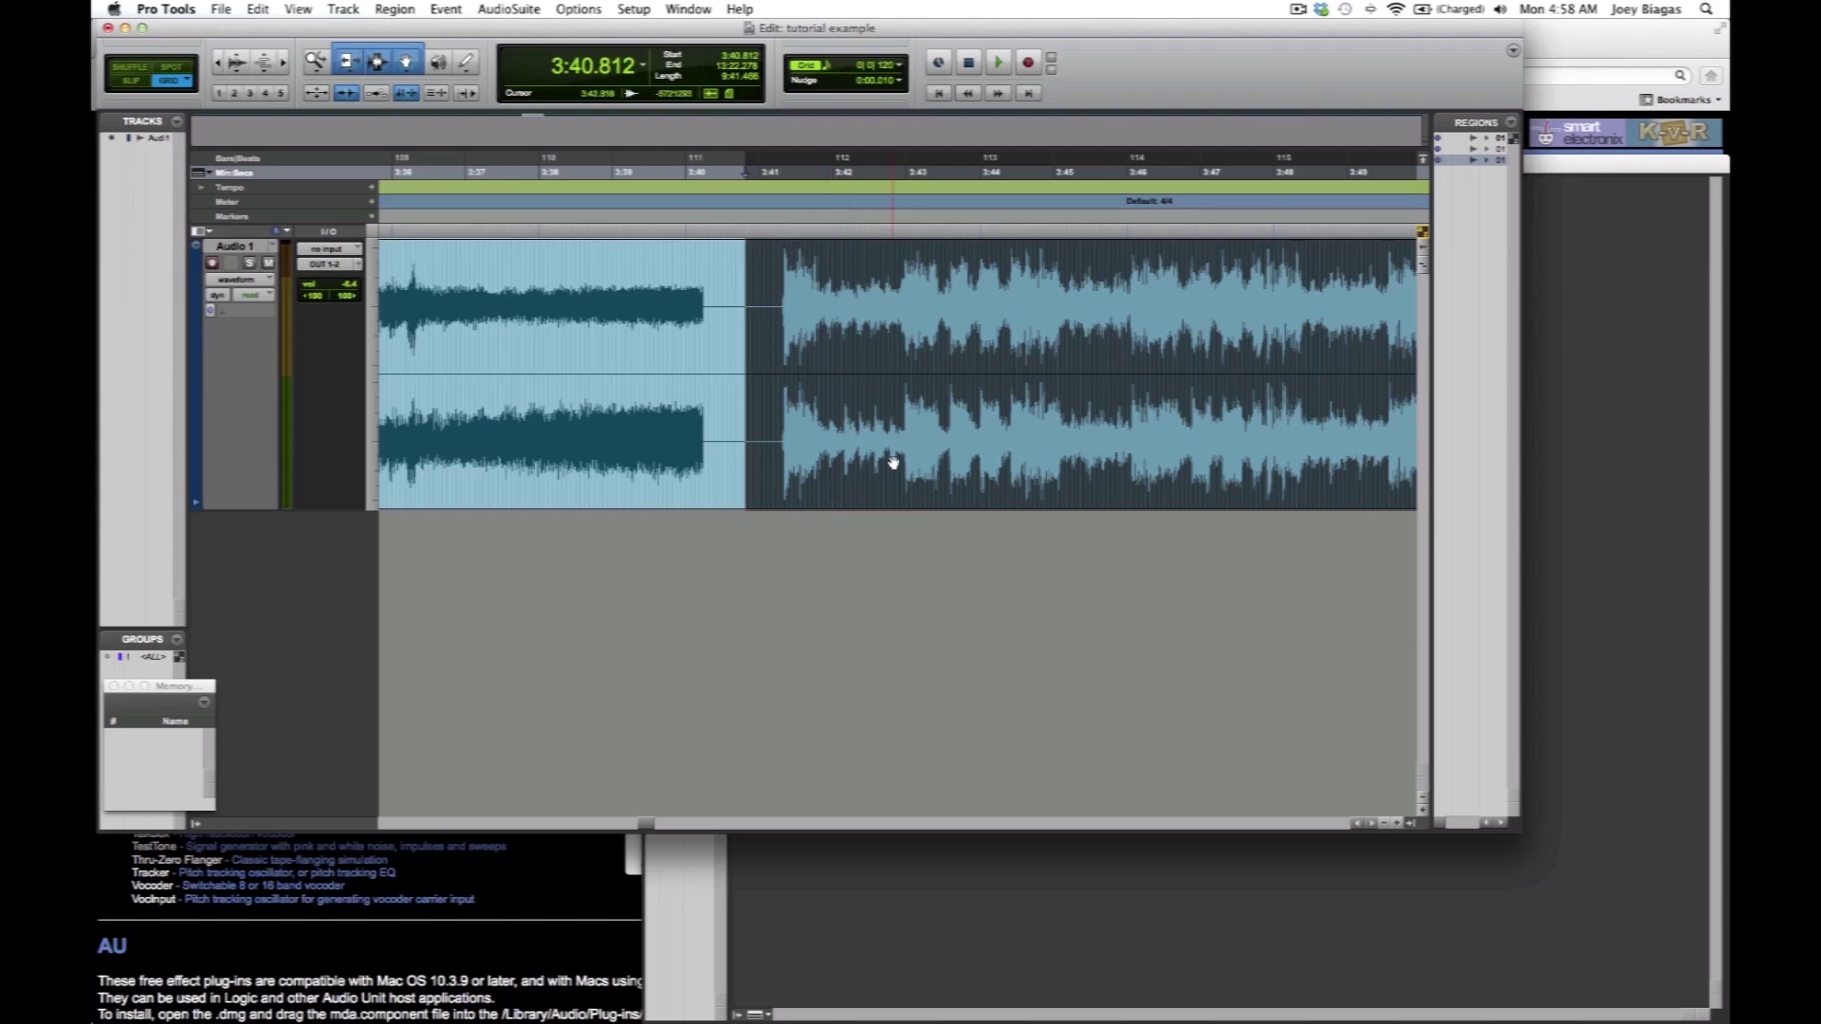
Find the gap near 7:07 and audition the fade into the silence.
scroll(895, 462, down, 6)
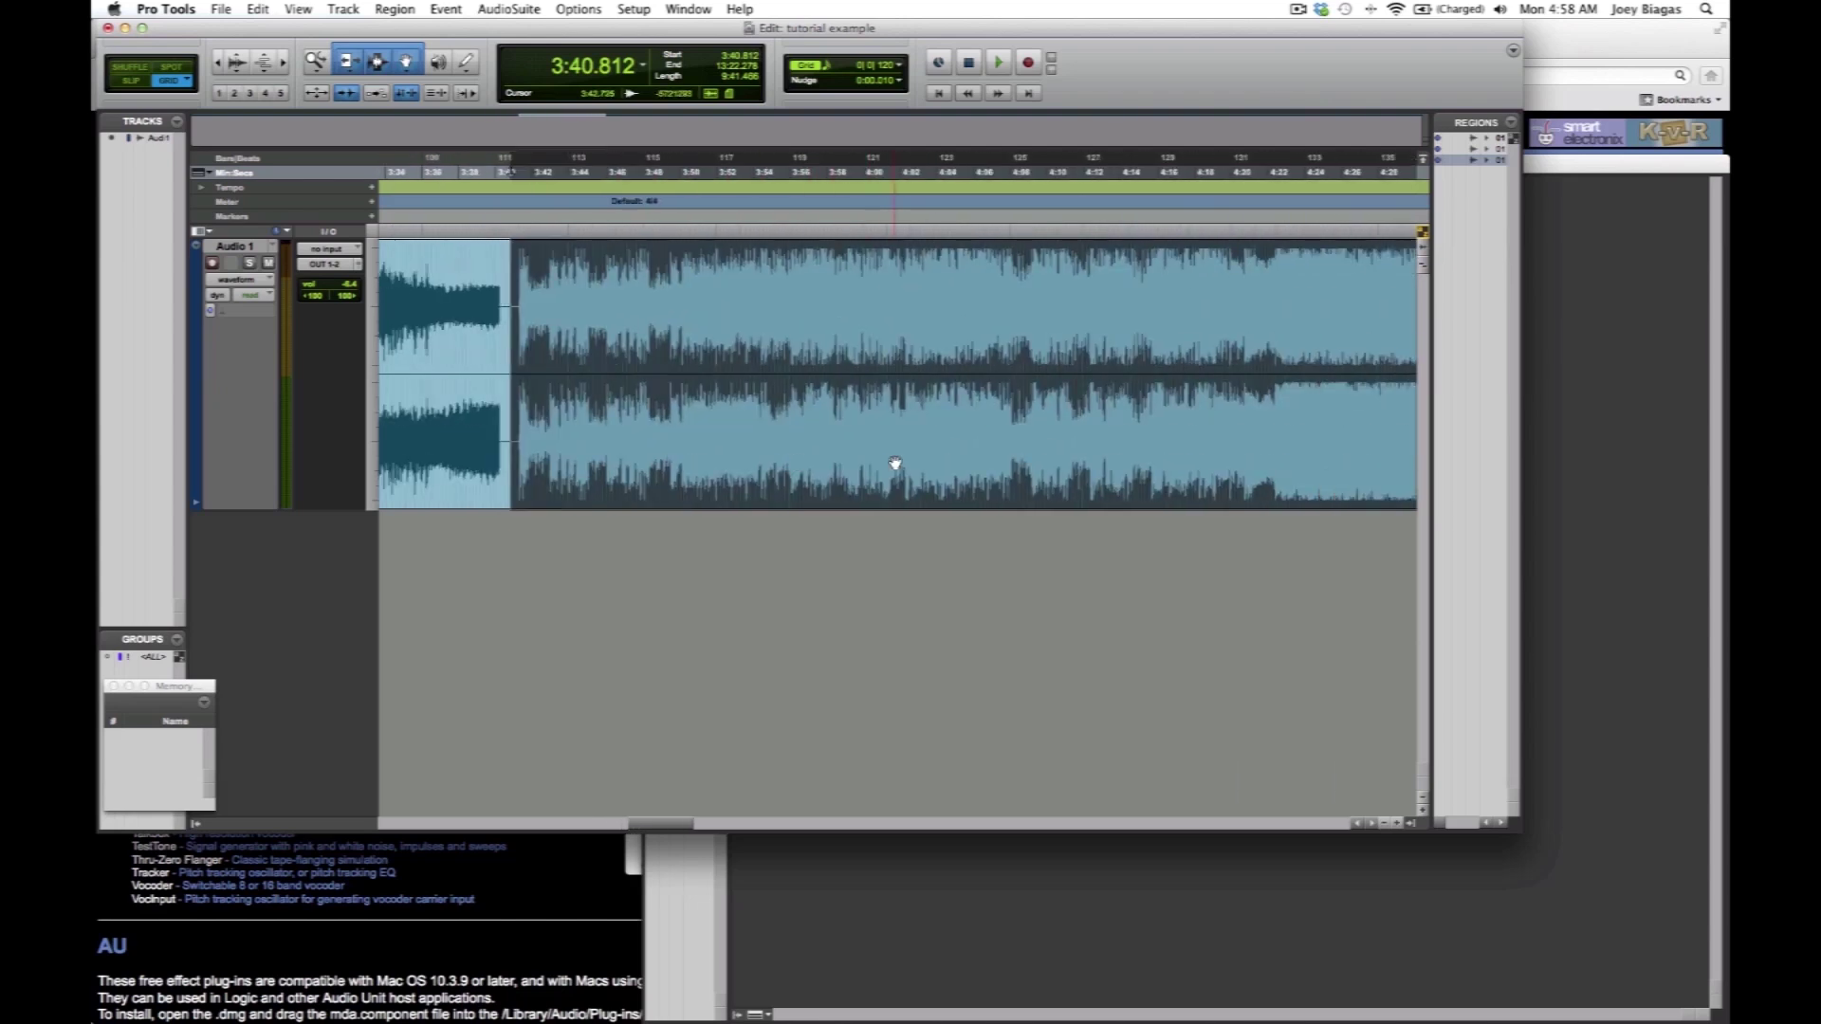
scroll(895, 462, down, 8)
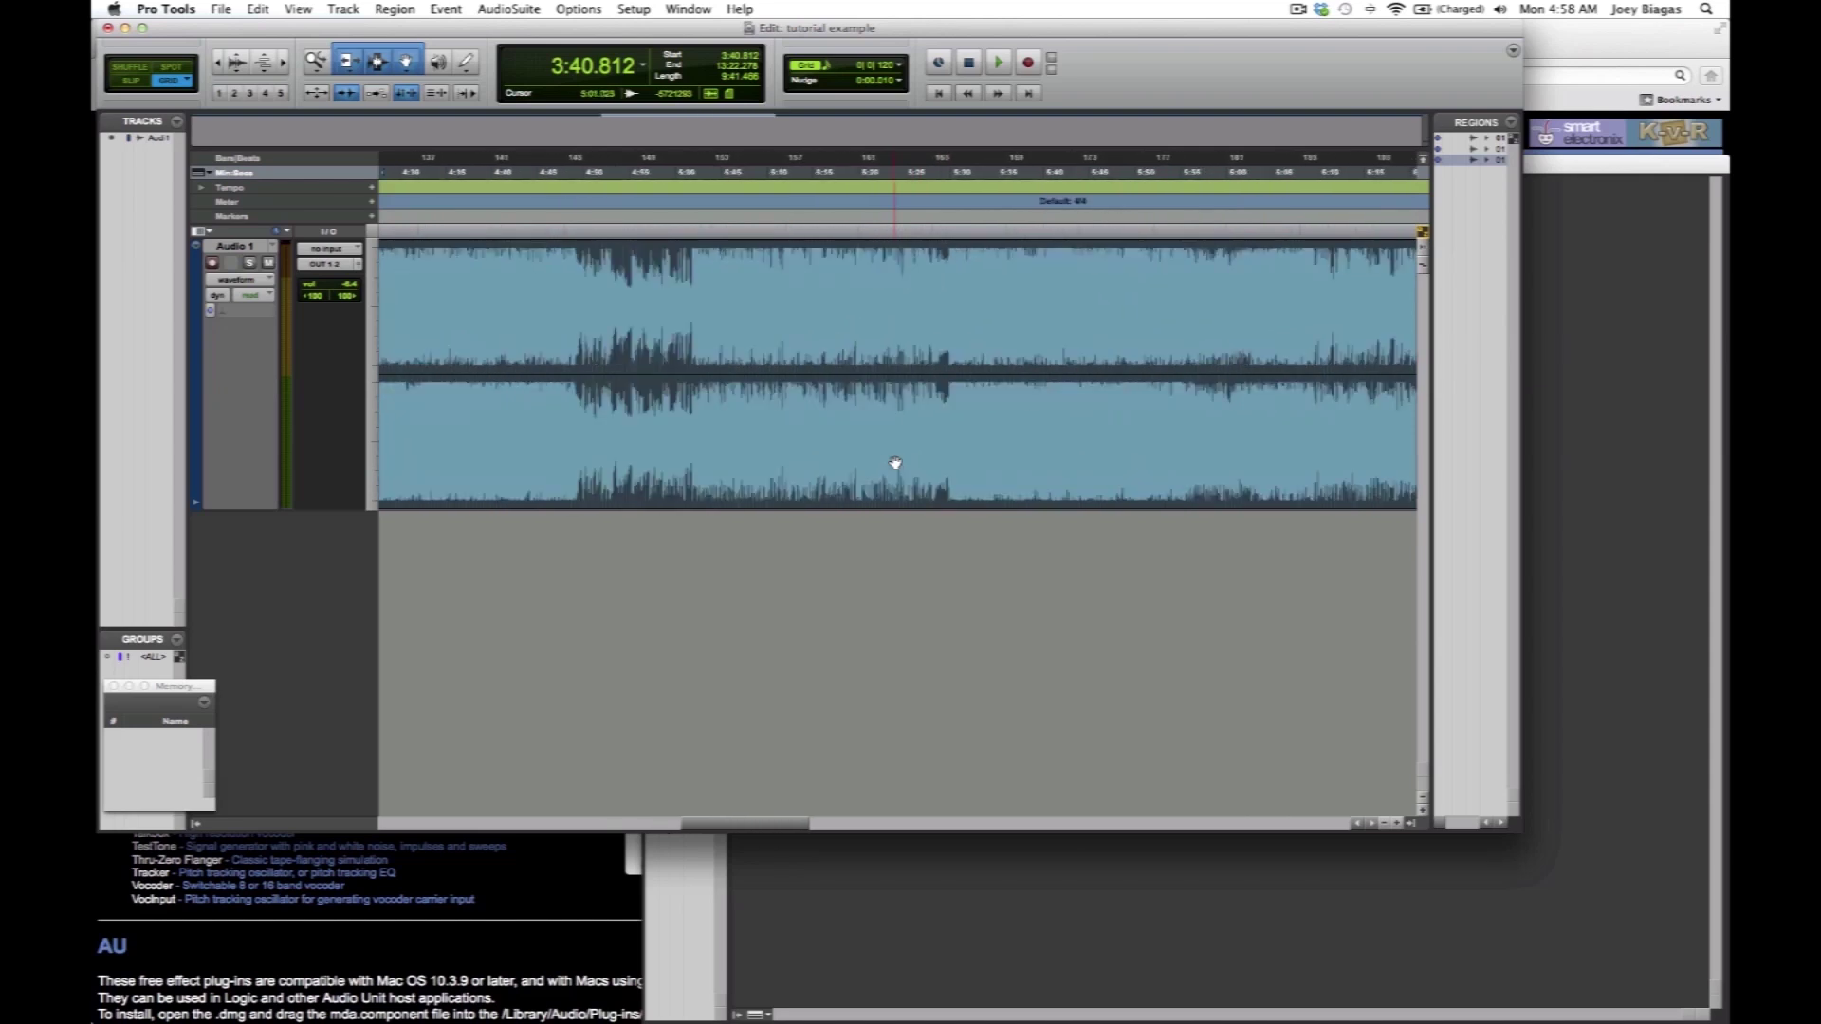
click(848, 296)
scroll(839, 285, up, 8)
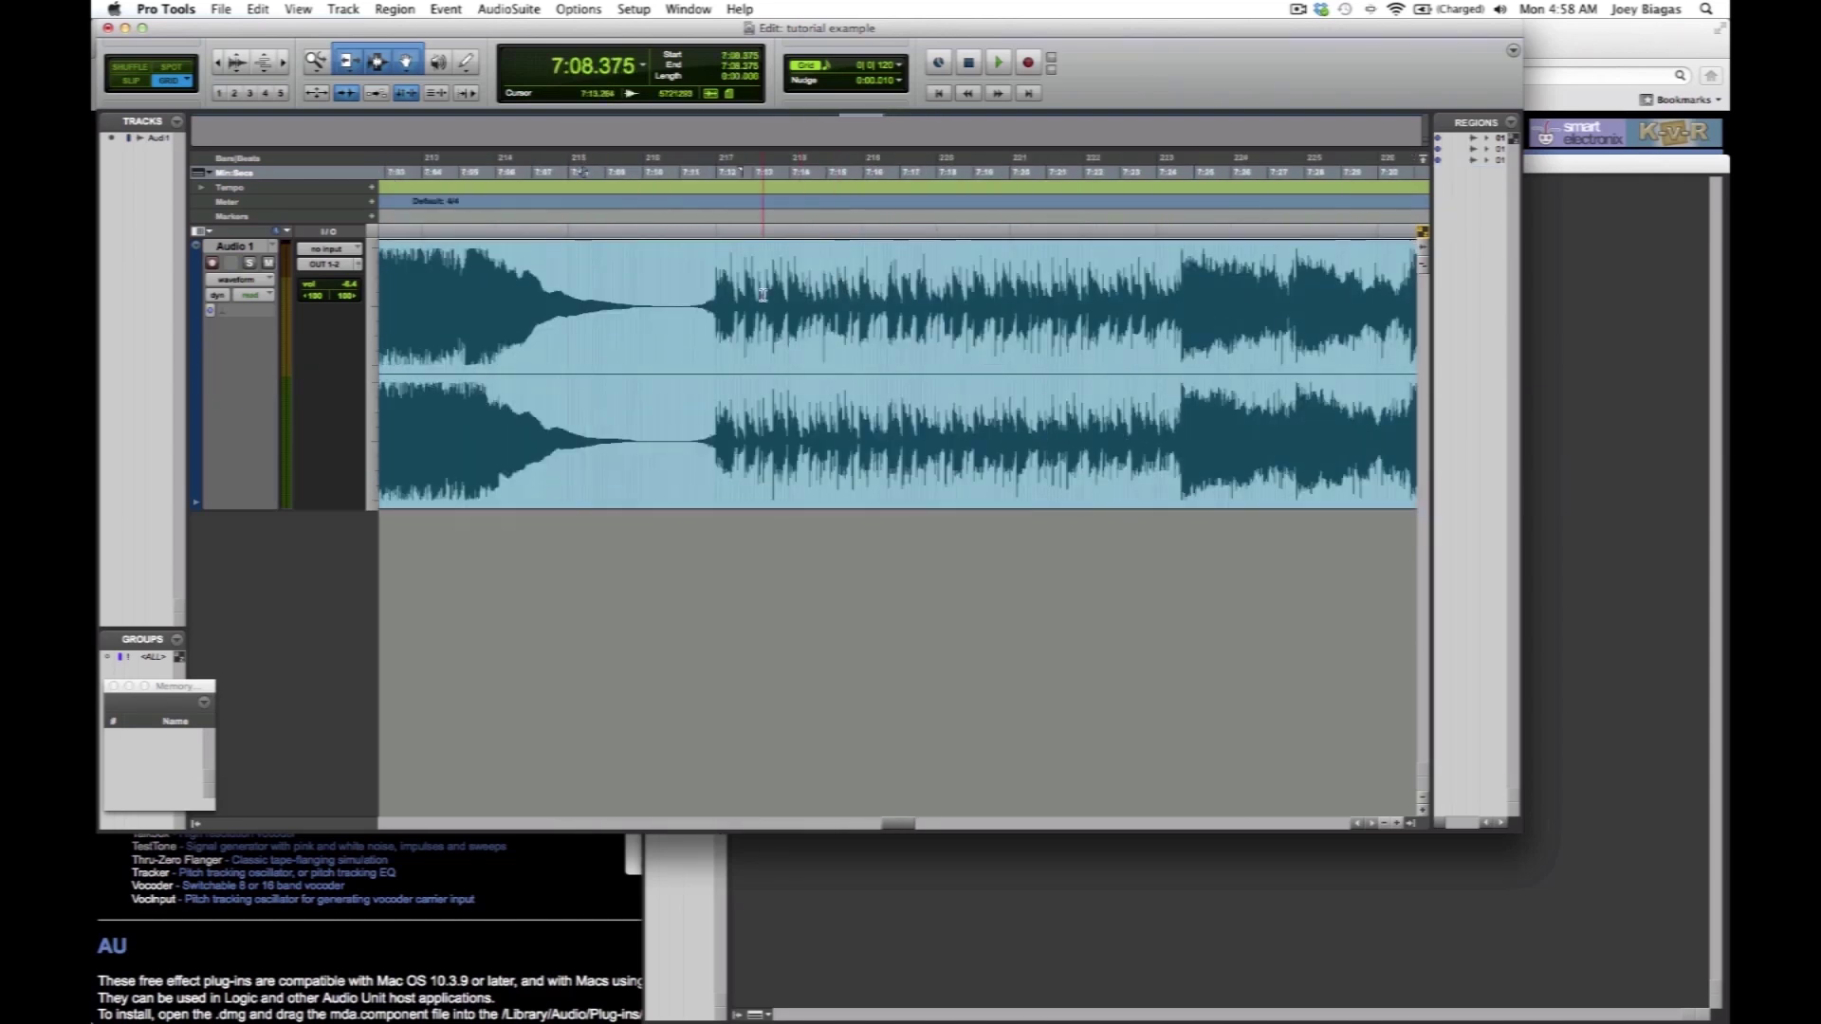
scroll(584, 284, up, 2)
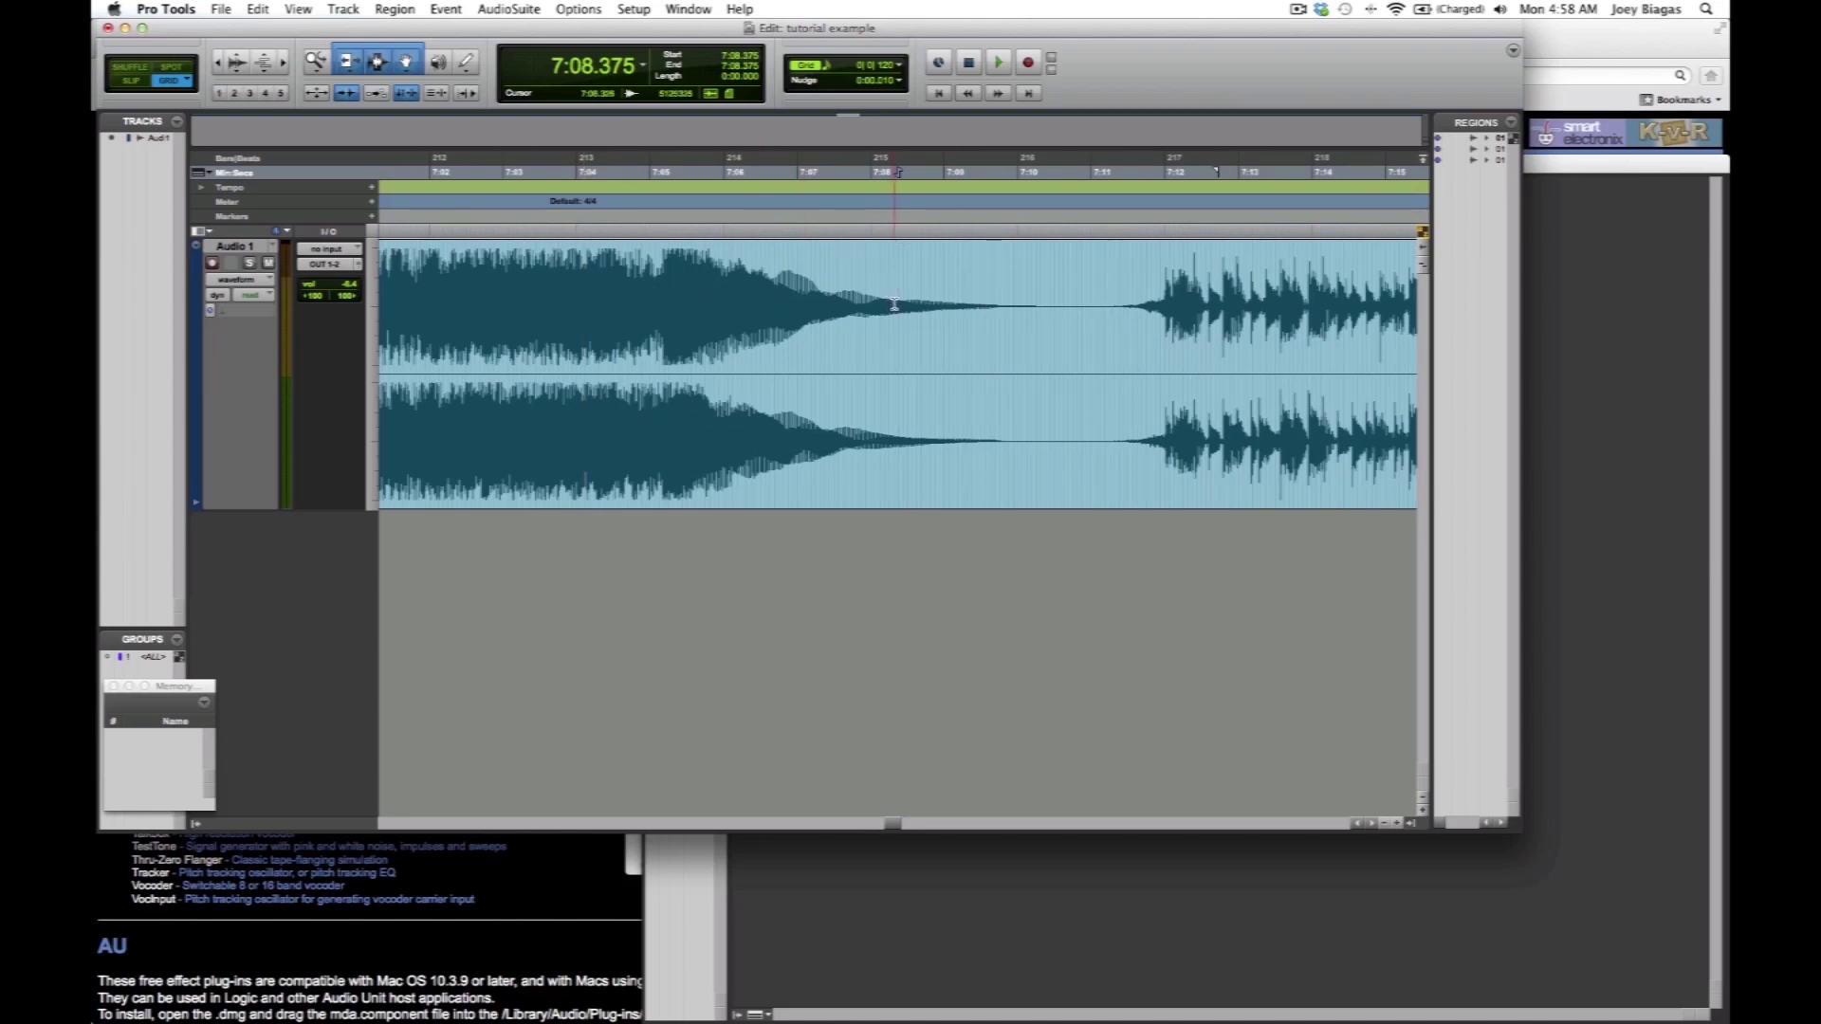
click(799, 289)
click(730, 291)
key(space)
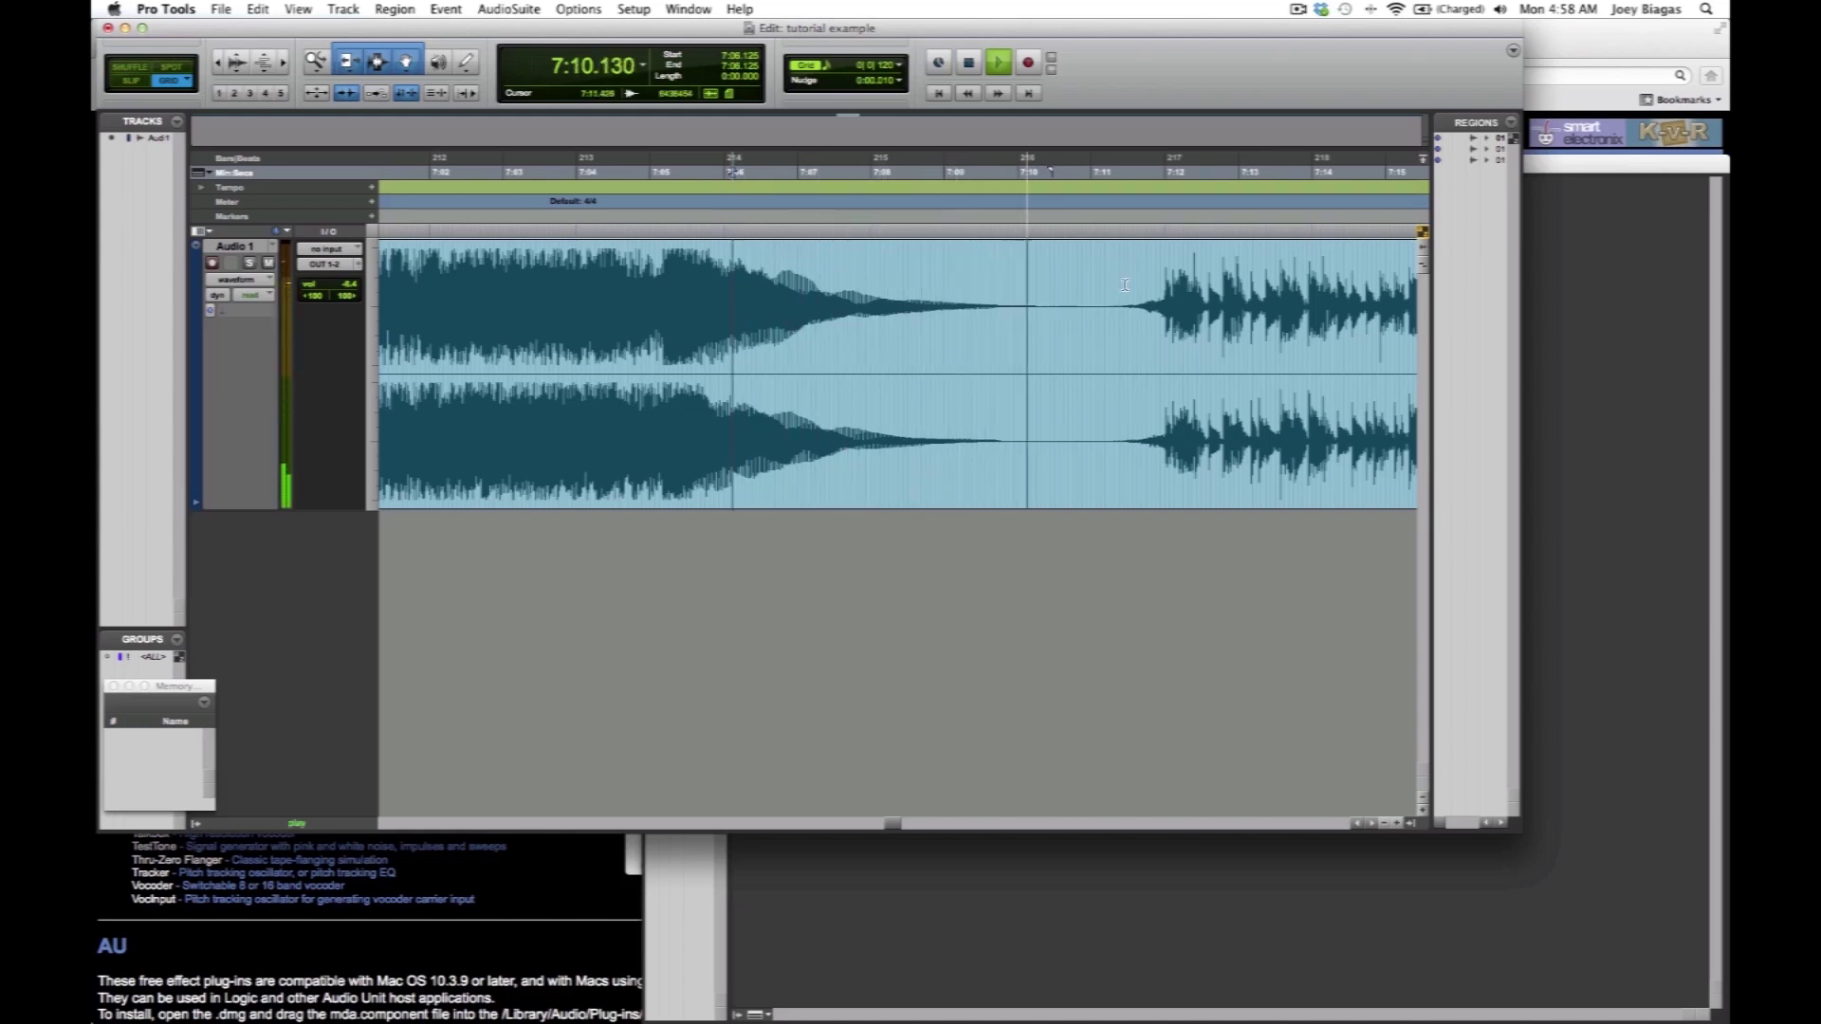
key(space)
Separate the region at 7:10.625 in the silence.
click(1062, 298)
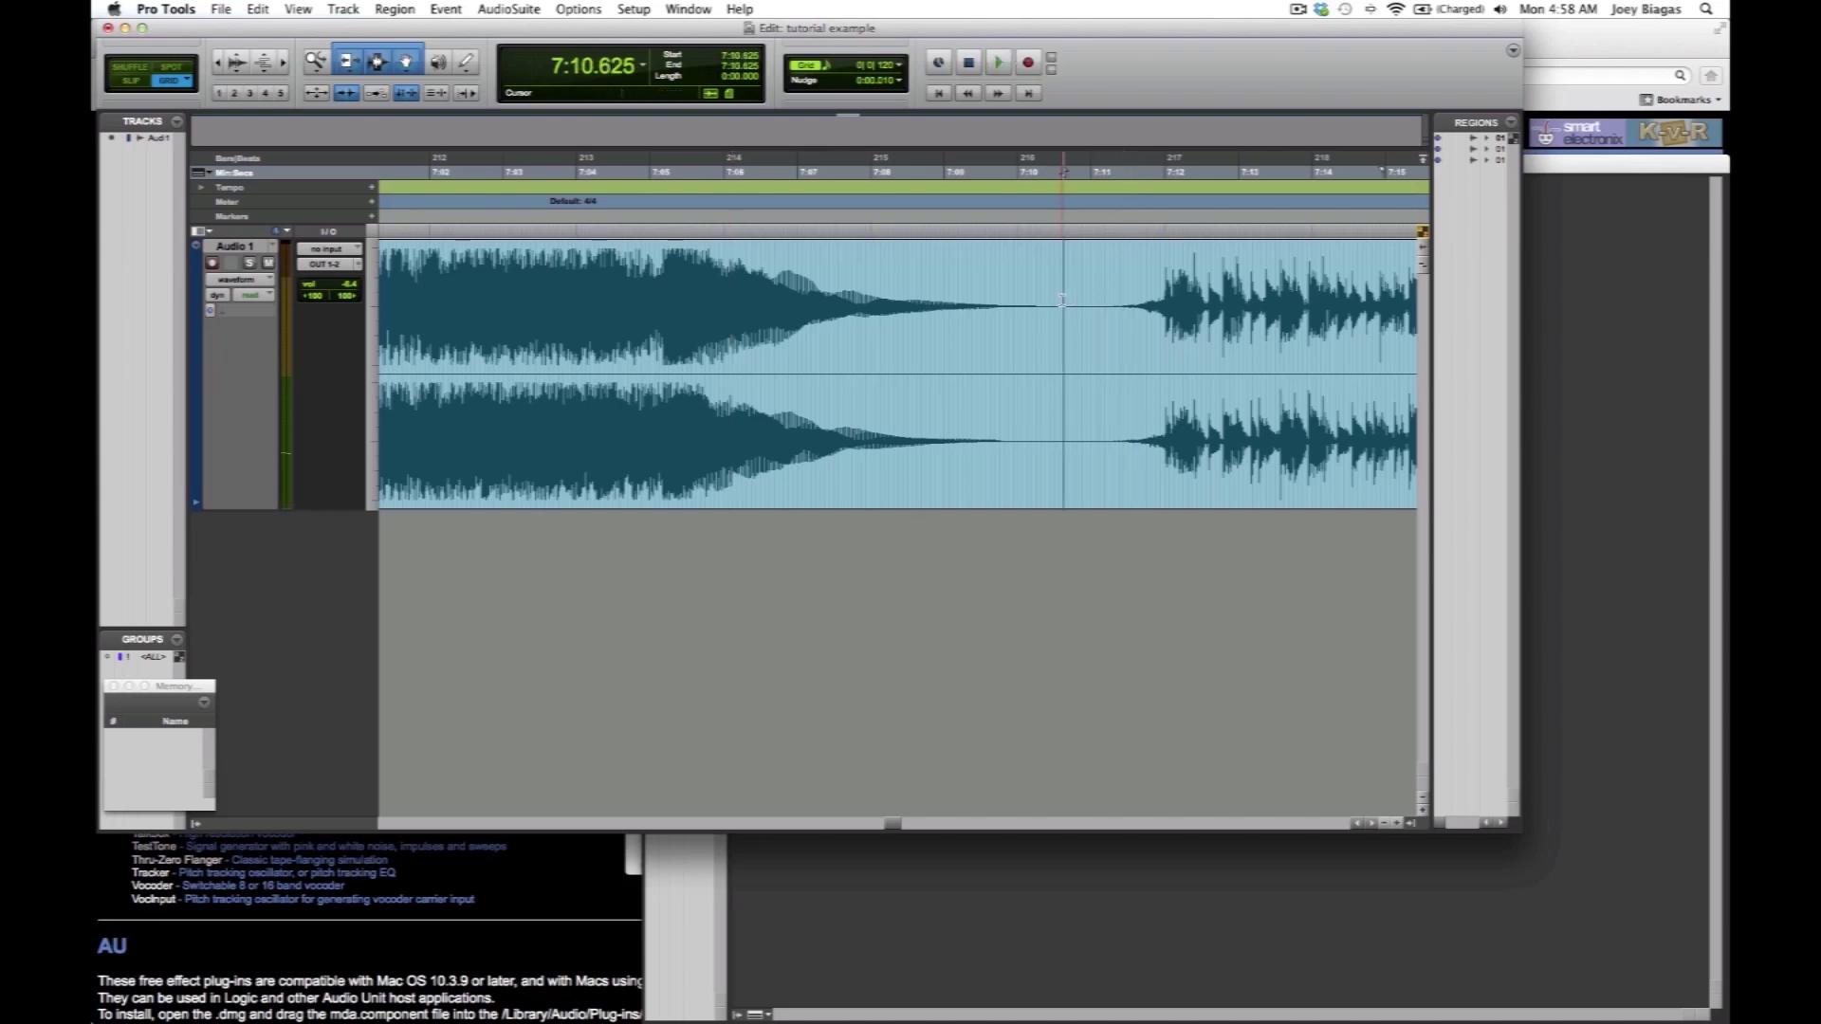
key(super+e)
scroll(1147, 348, down, 6)
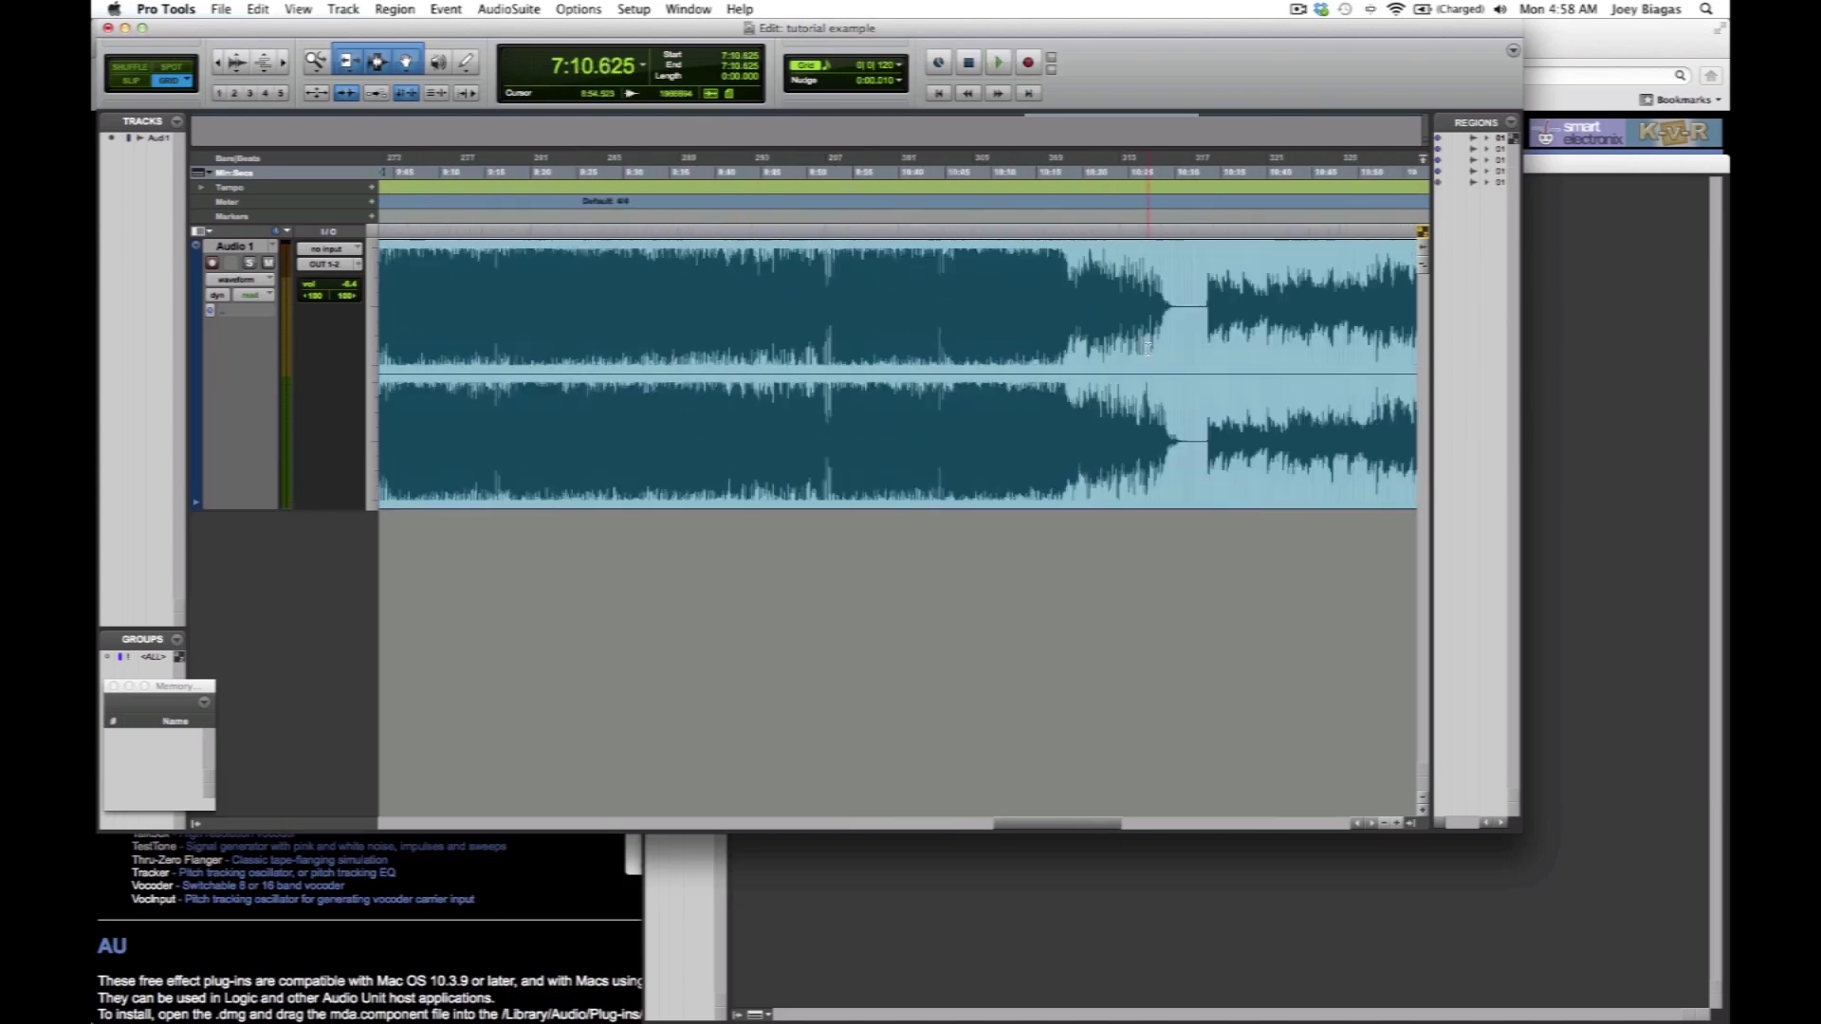
scroll(1147, 348, down, 4)
Audition the end of the third song from 10:29 up to the final gap.
scroll(996, 348, up, 2)
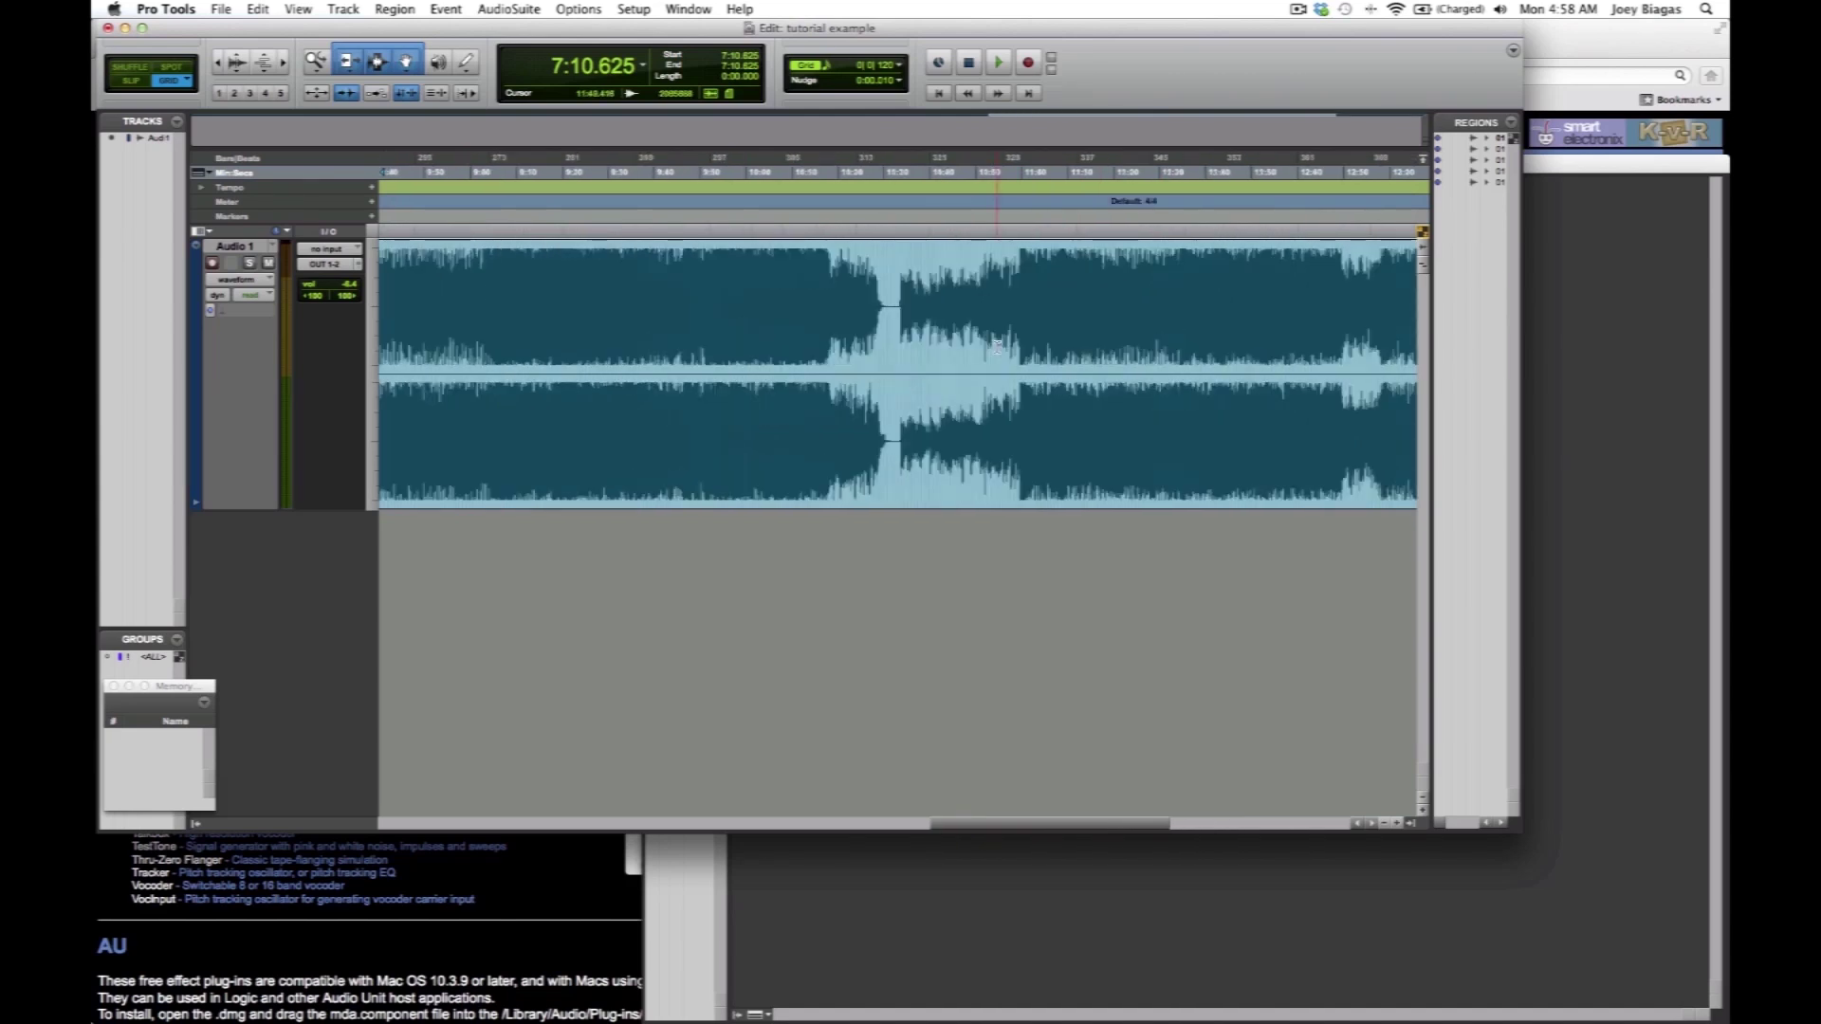
click(881, 292)
scroll(882, 292, up, 4)
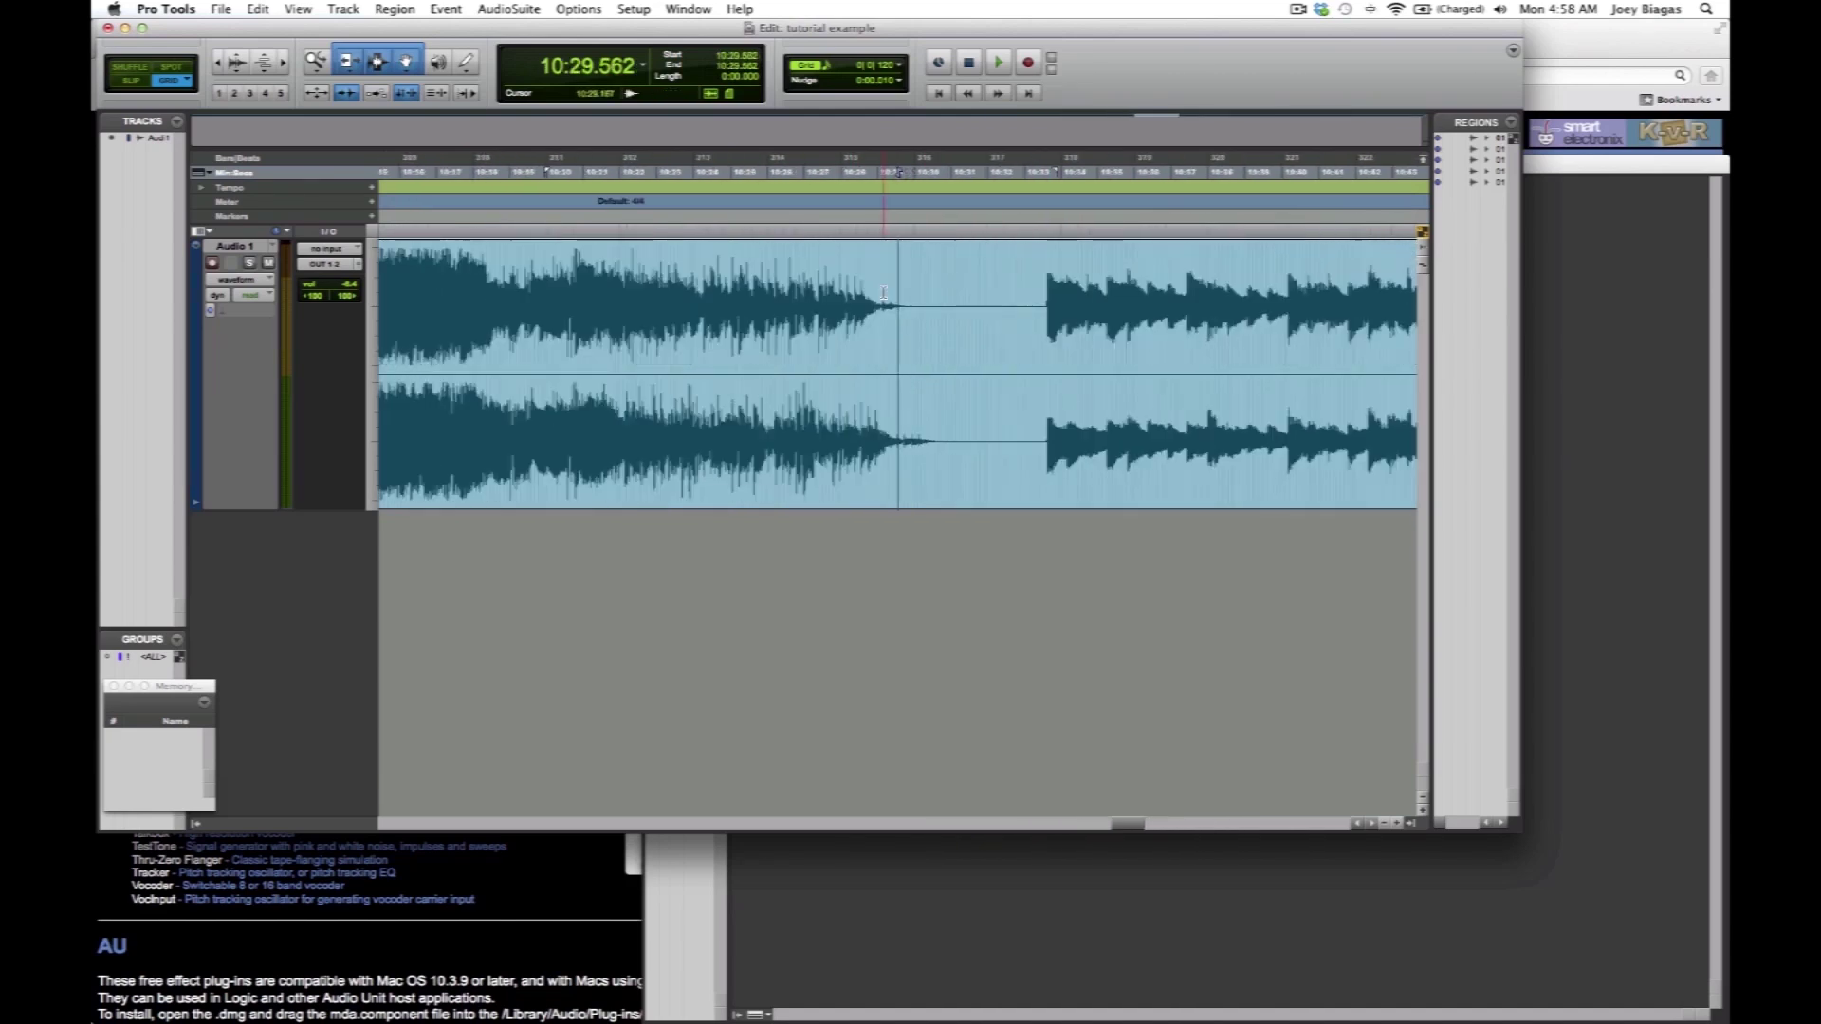
click(856, 303)
key(space)
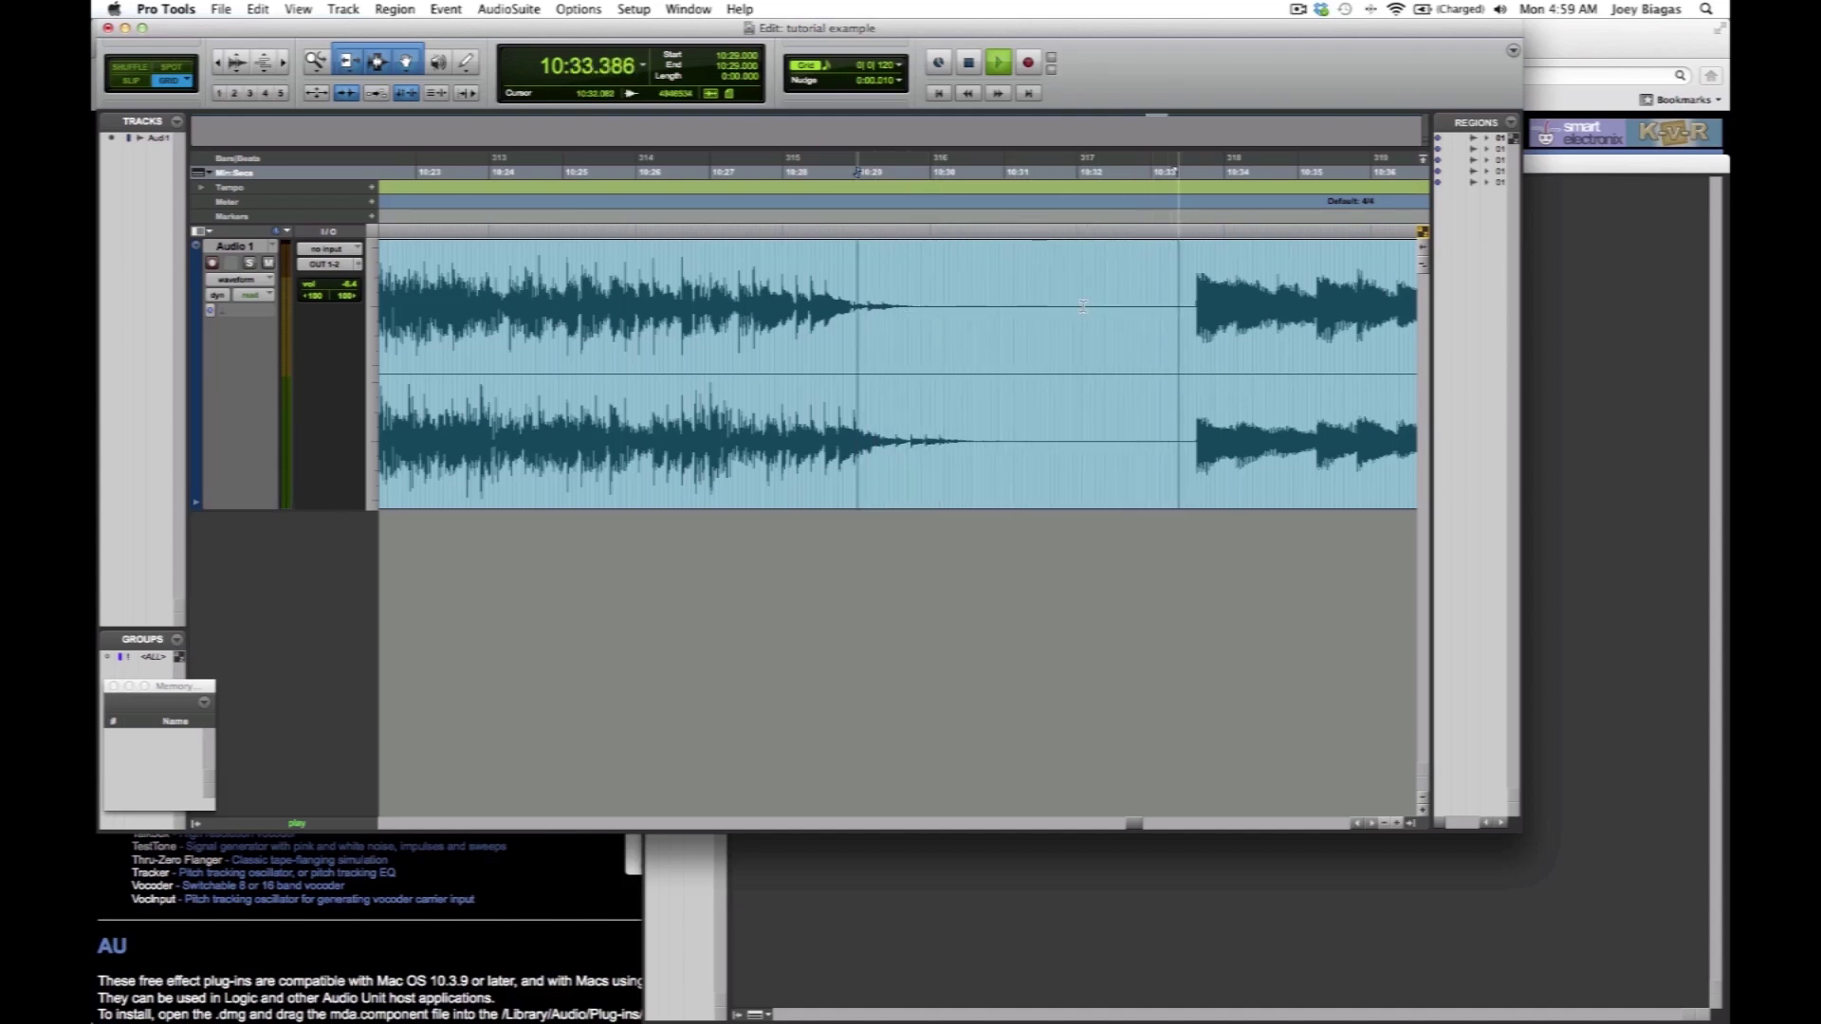
key(space)
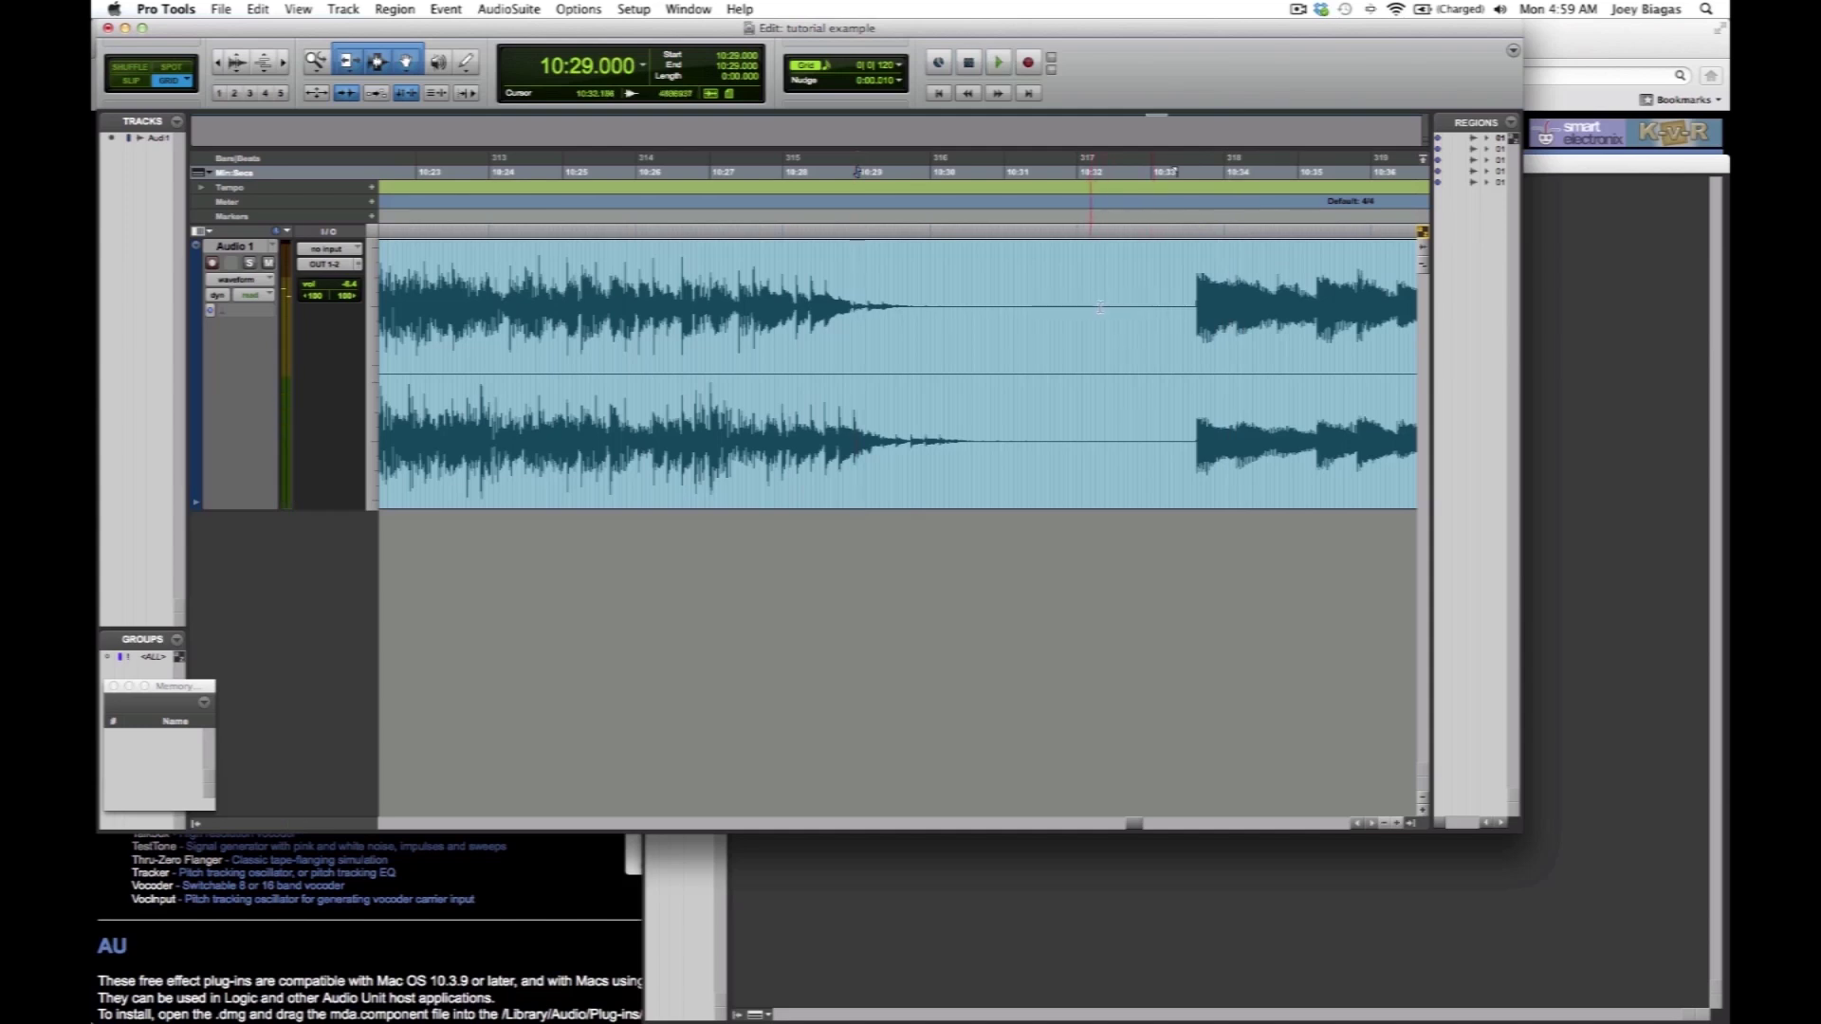
Mark the split at 10:32.312 and zoom out to the whole track.
click(1100, 305)
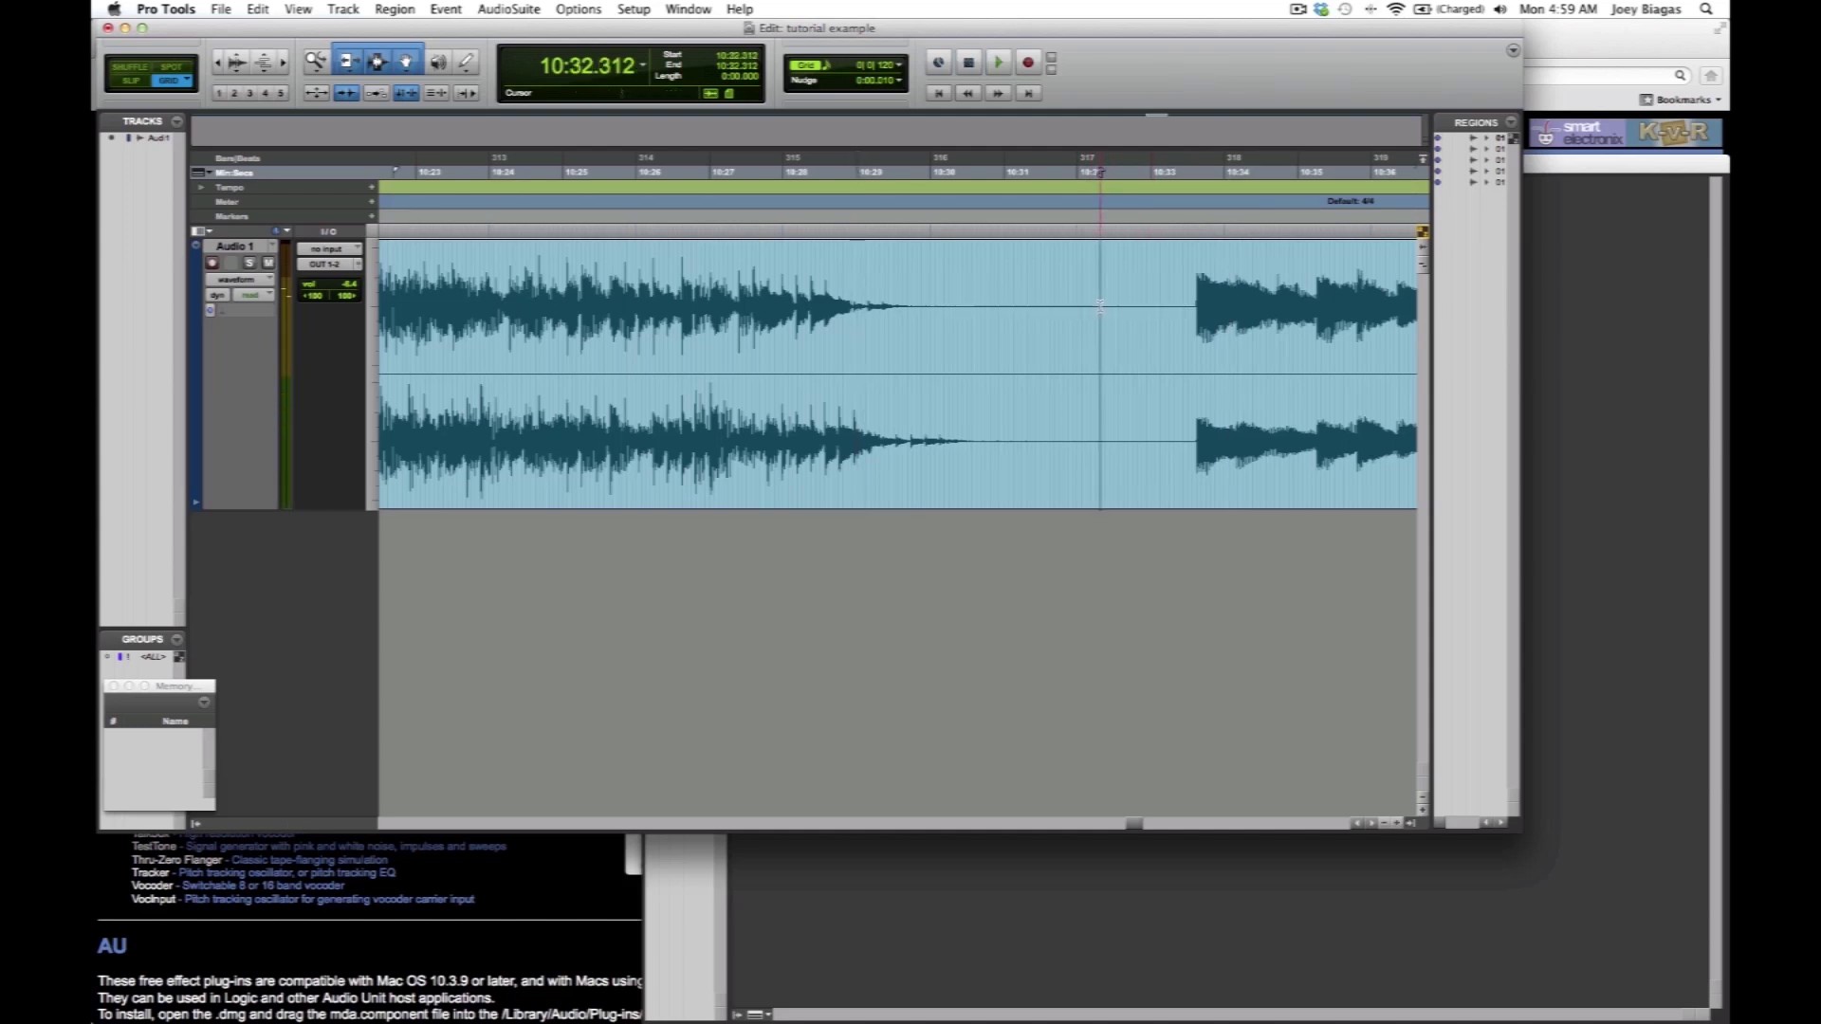
key(super+bracketleft)
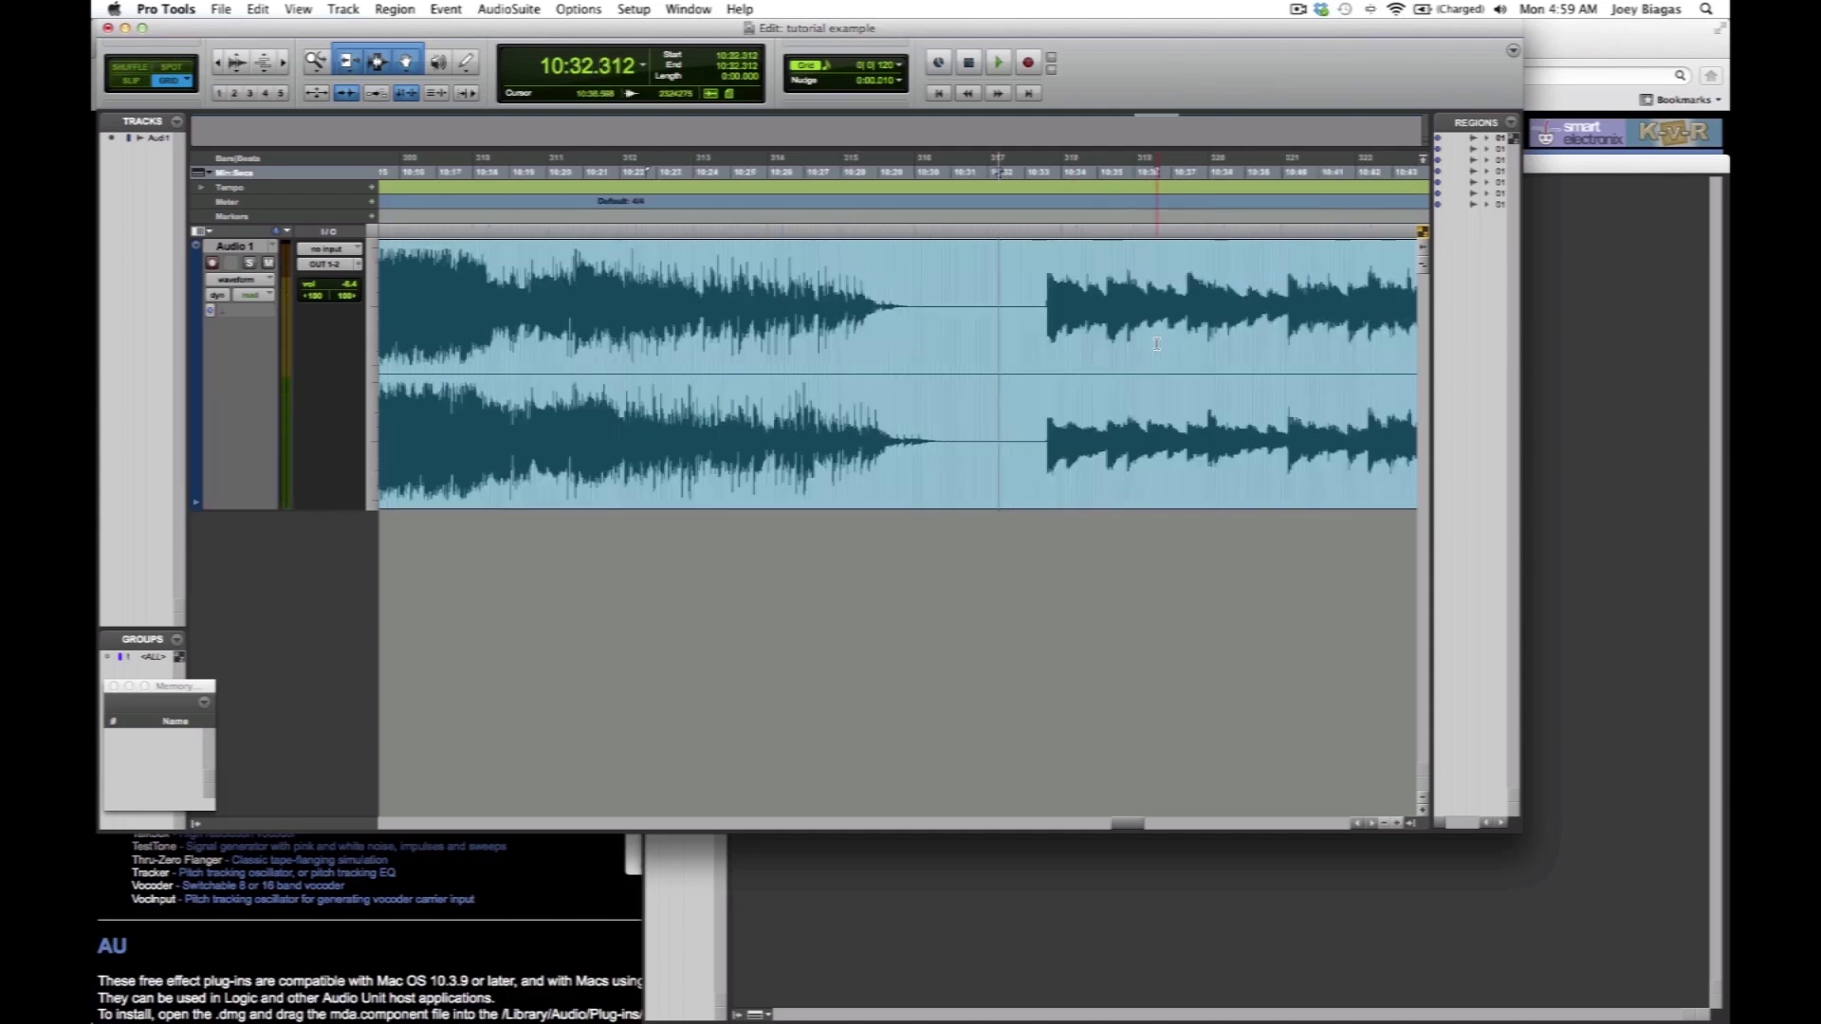
key(super+bracketleft)
key(super+bracketleft)
key(super+bracketleft)
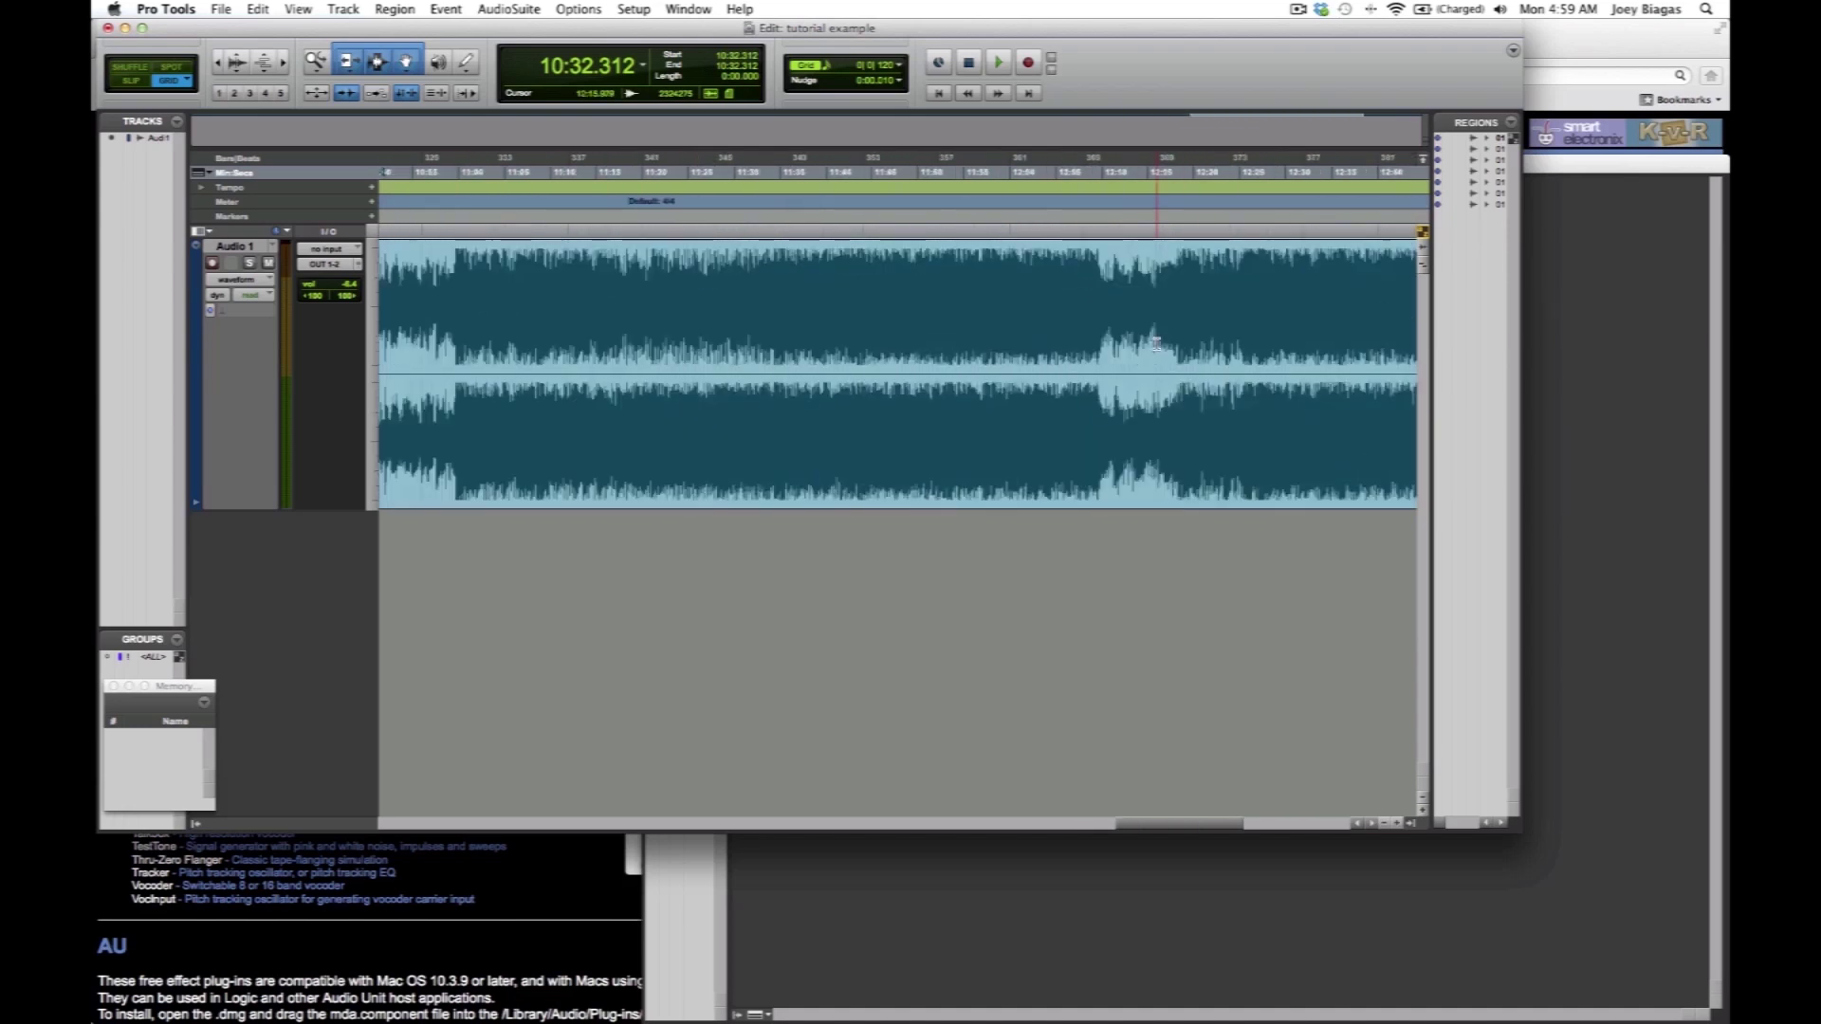
key(super+bracketleft)
key(super+bracketleft)
key(super+bracketleft)
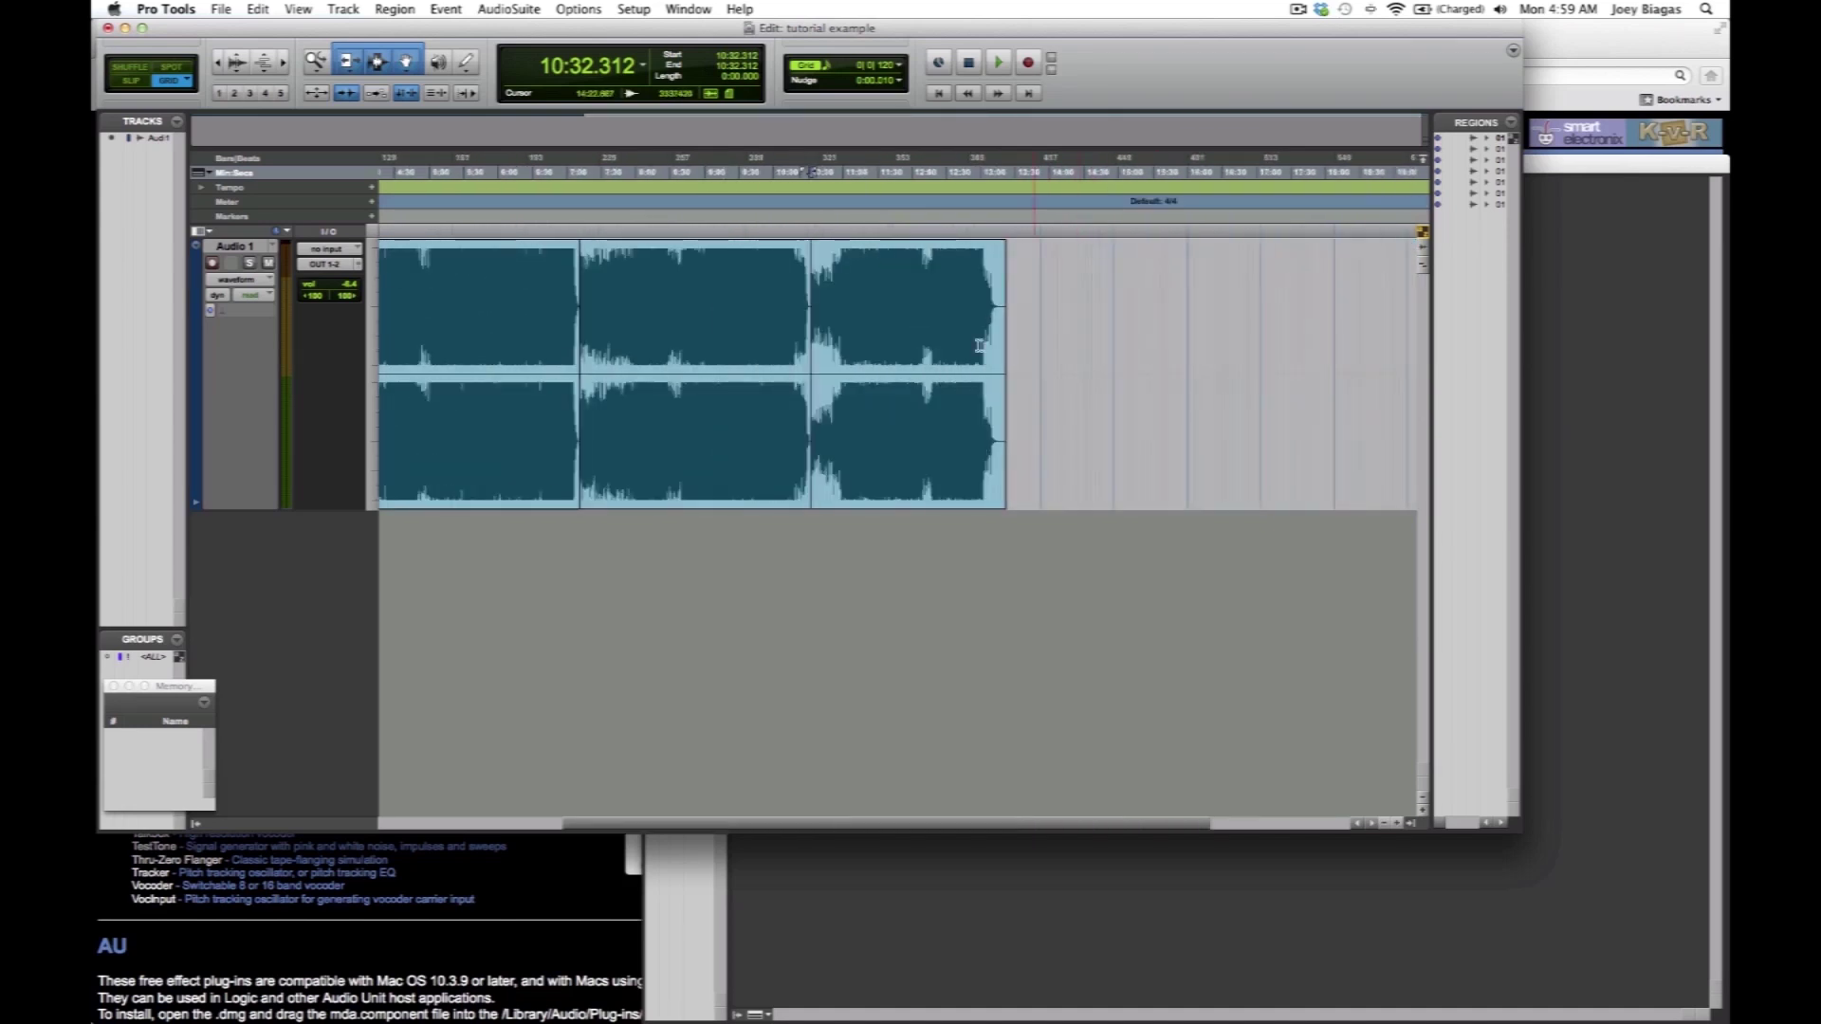
Drag the last song region to the start, then back into the third slot.
scroll(928, 360, left, 5)
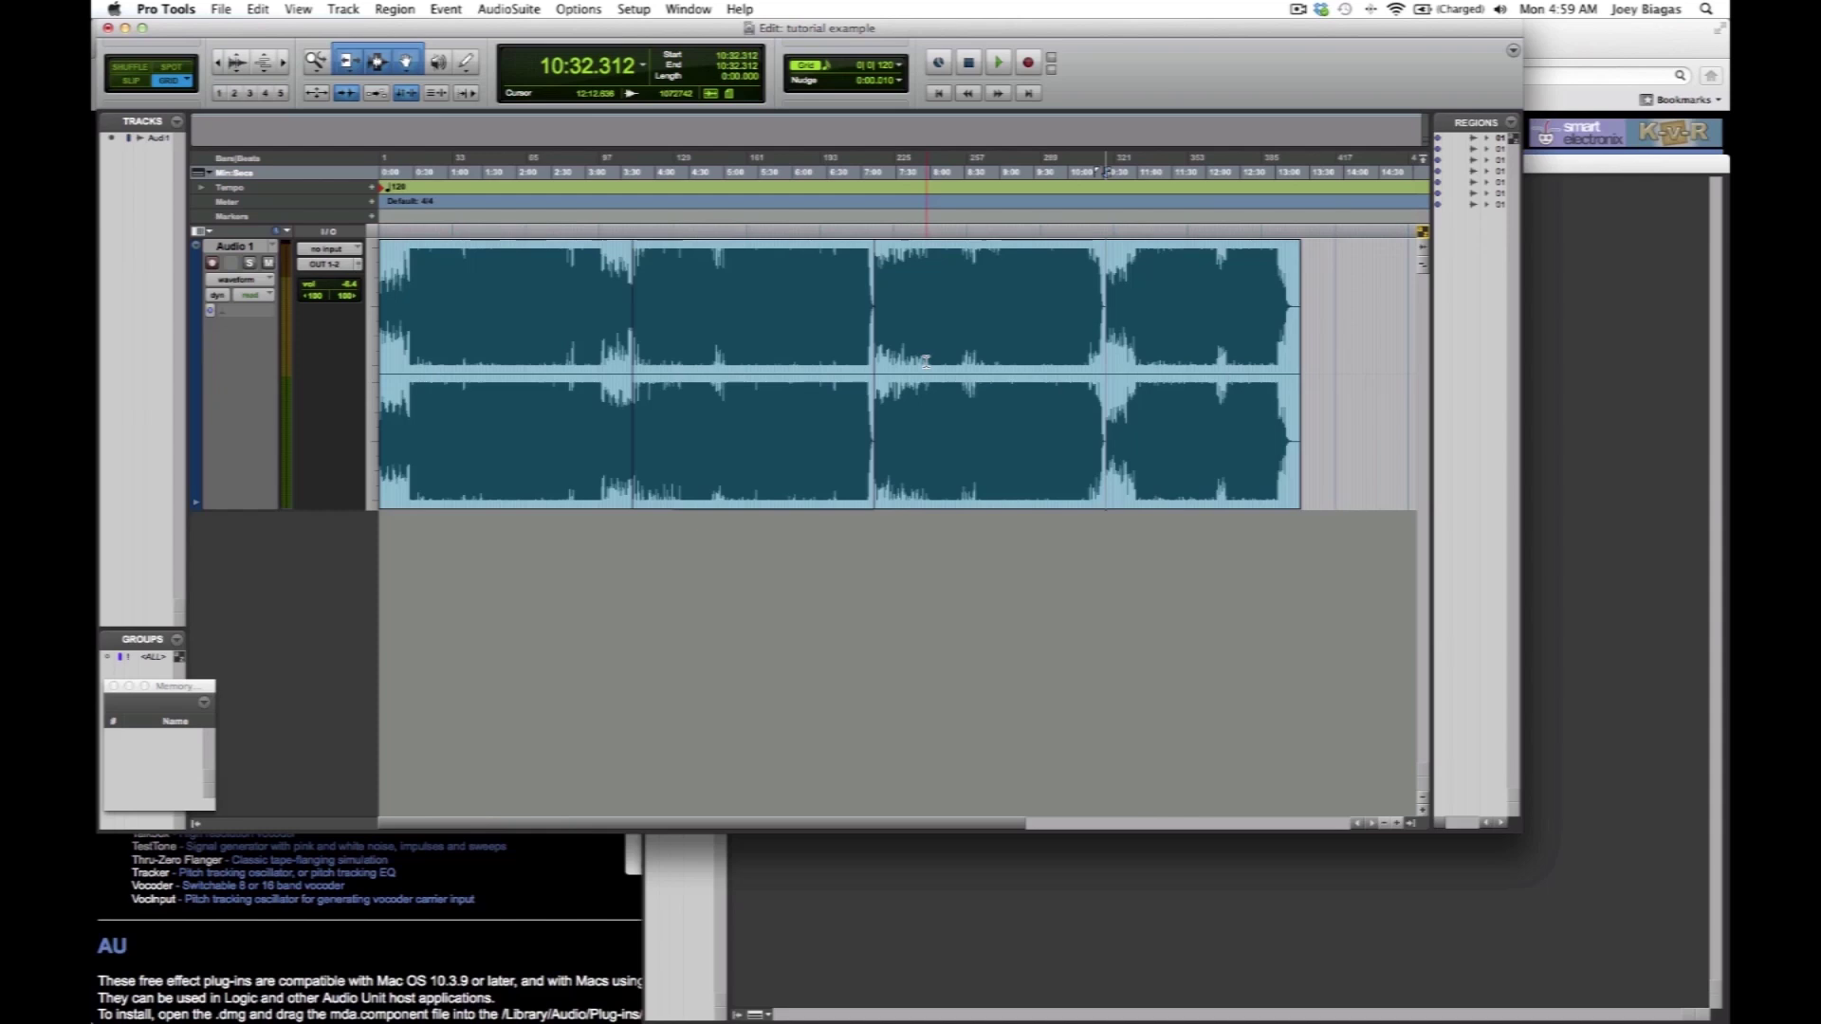
click(1155, 481)
drag(1155, 482, 455, 465)
drag(770, 471, 938, 467)
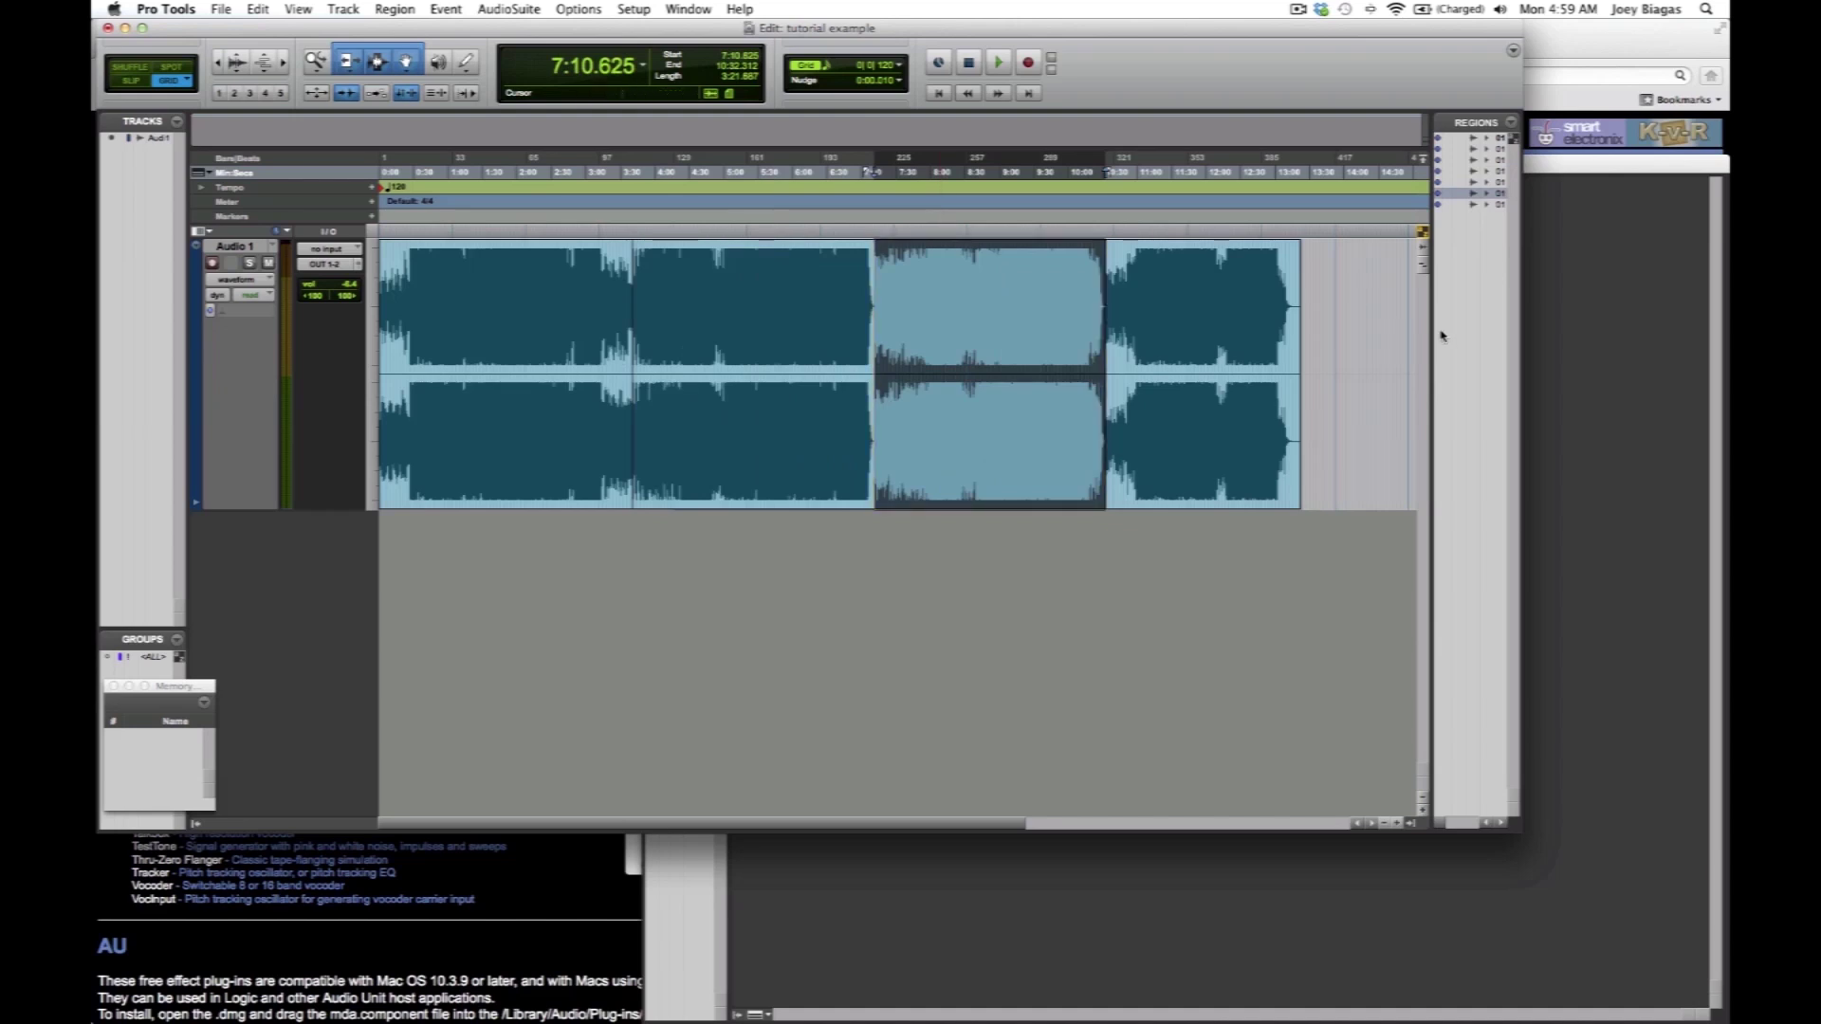
Widen the Regions list to show names and select all four song regions.
drag(1428, 322, 1387, 321)
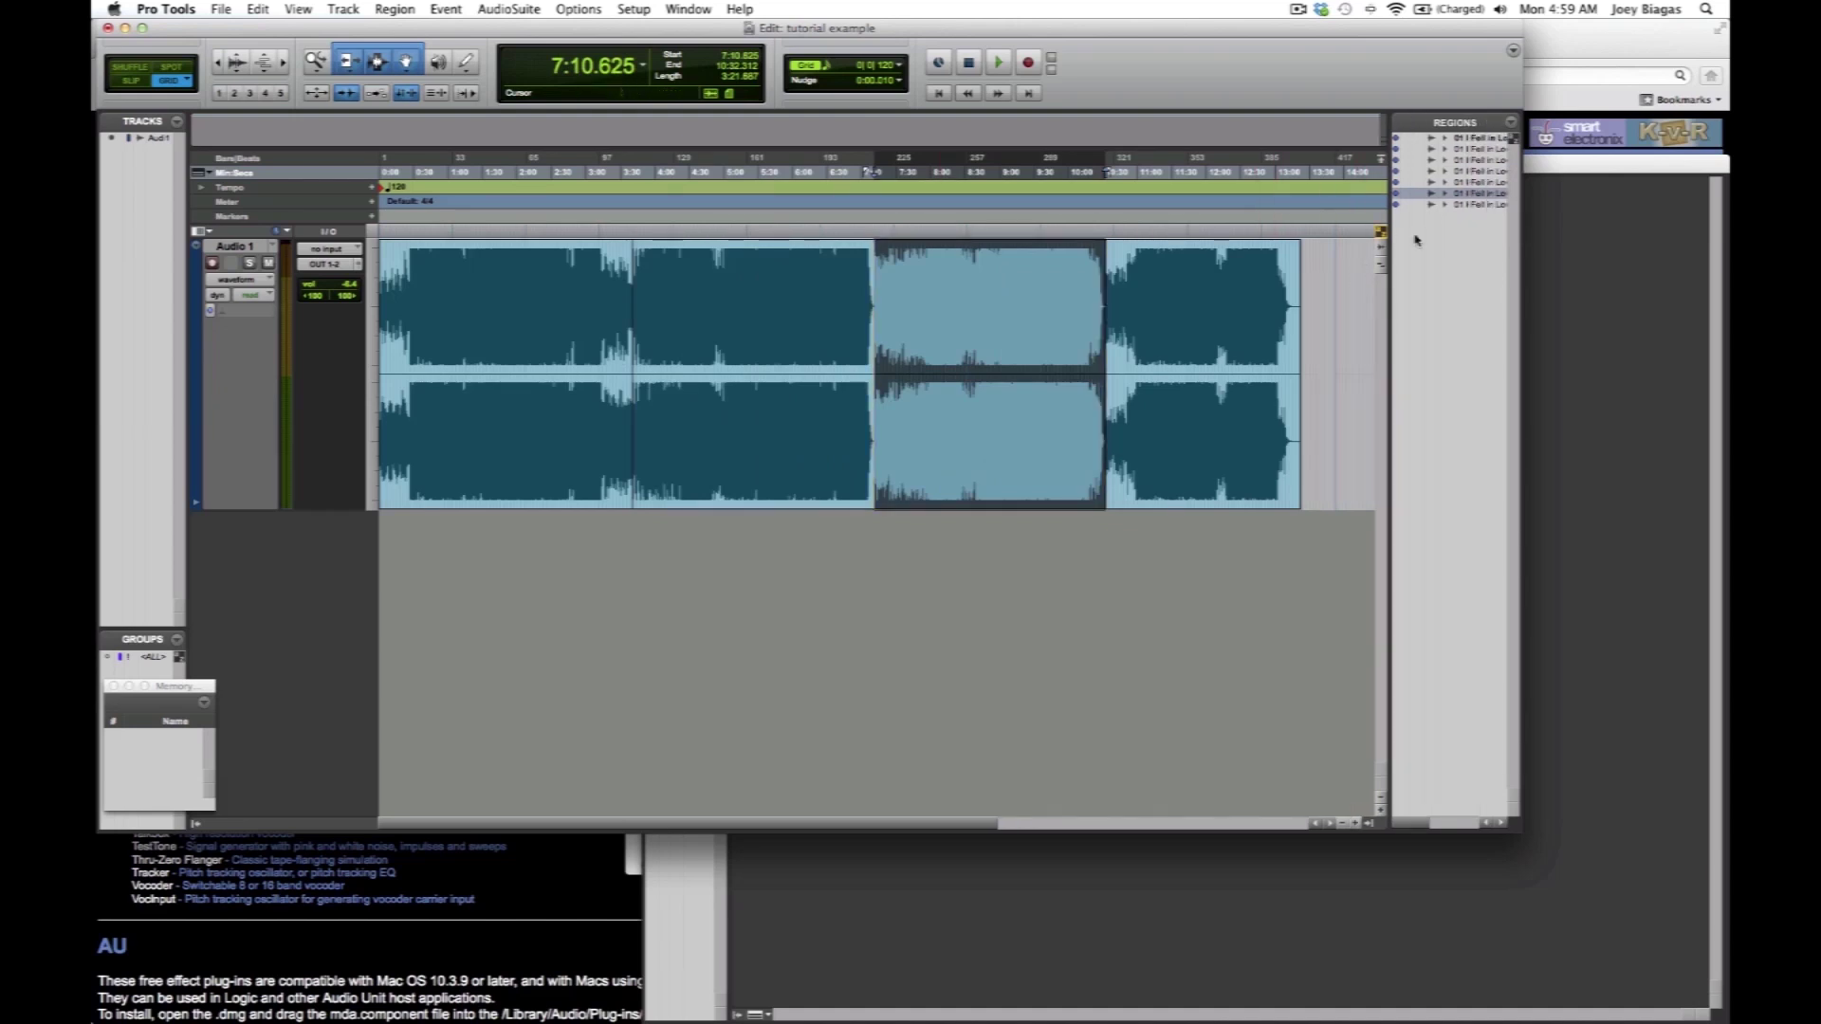
click(1196, 490)
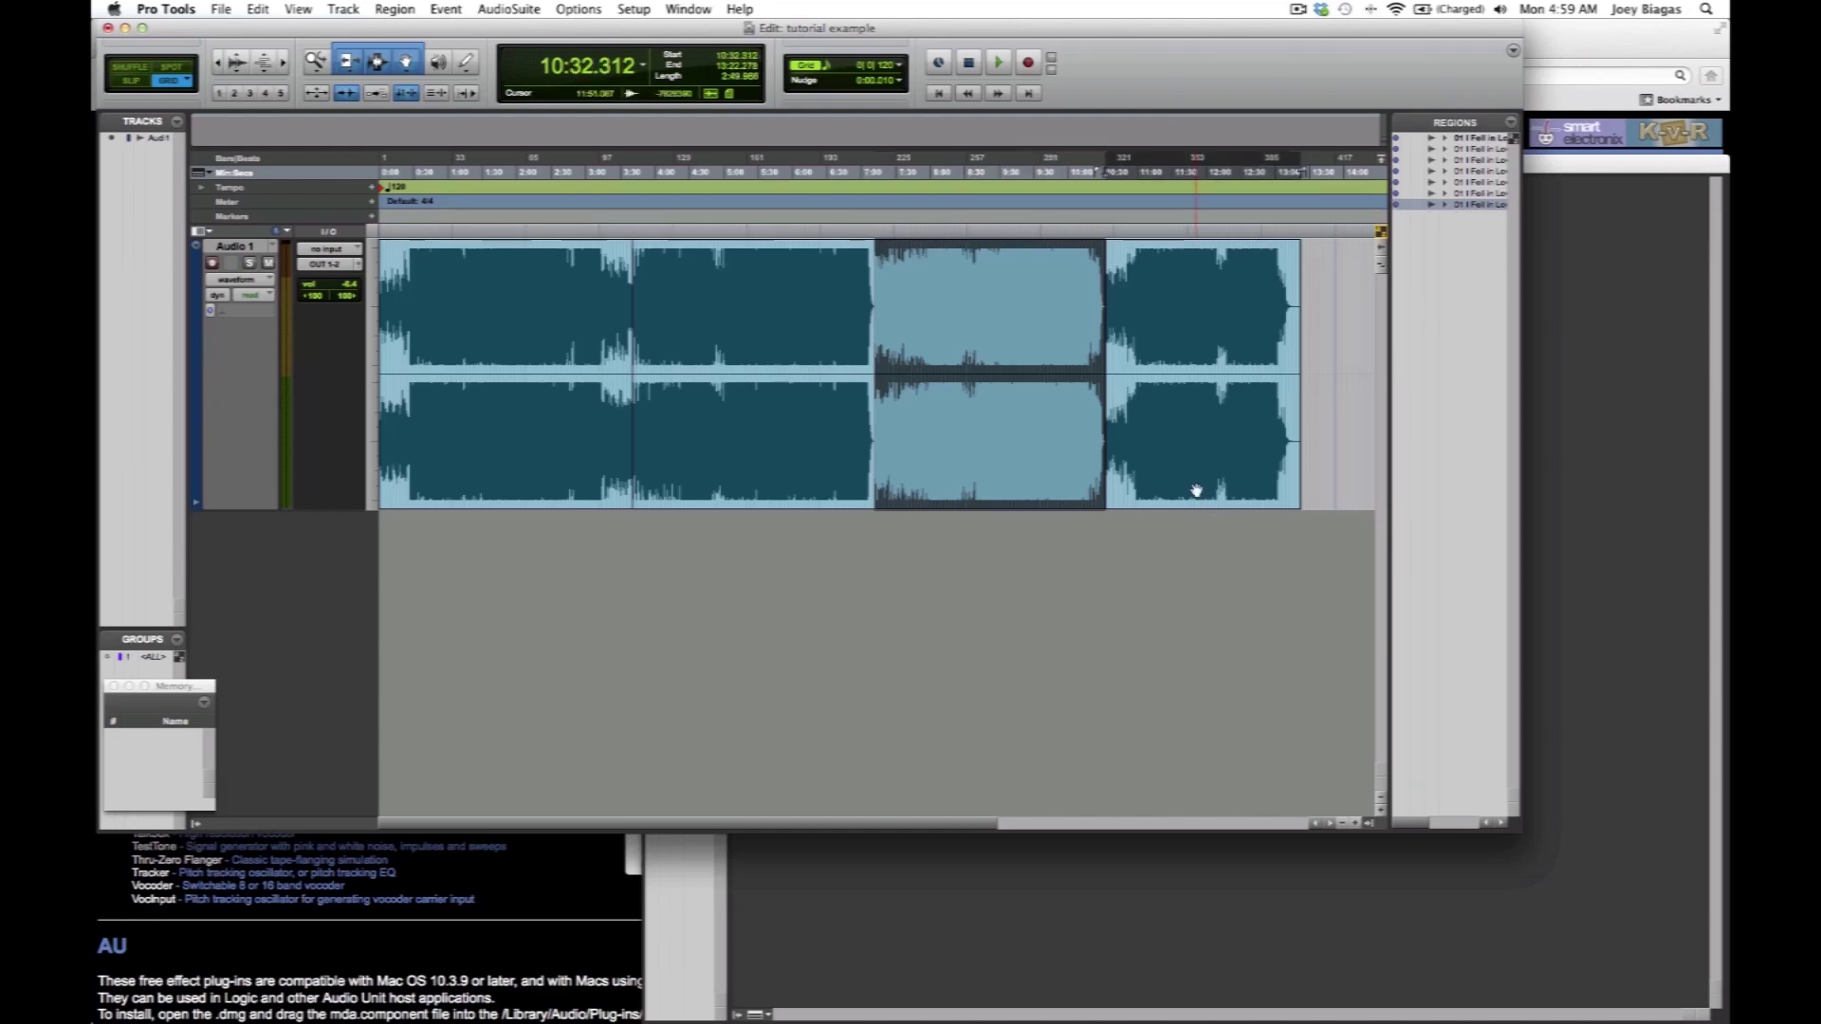
click(959, 483)
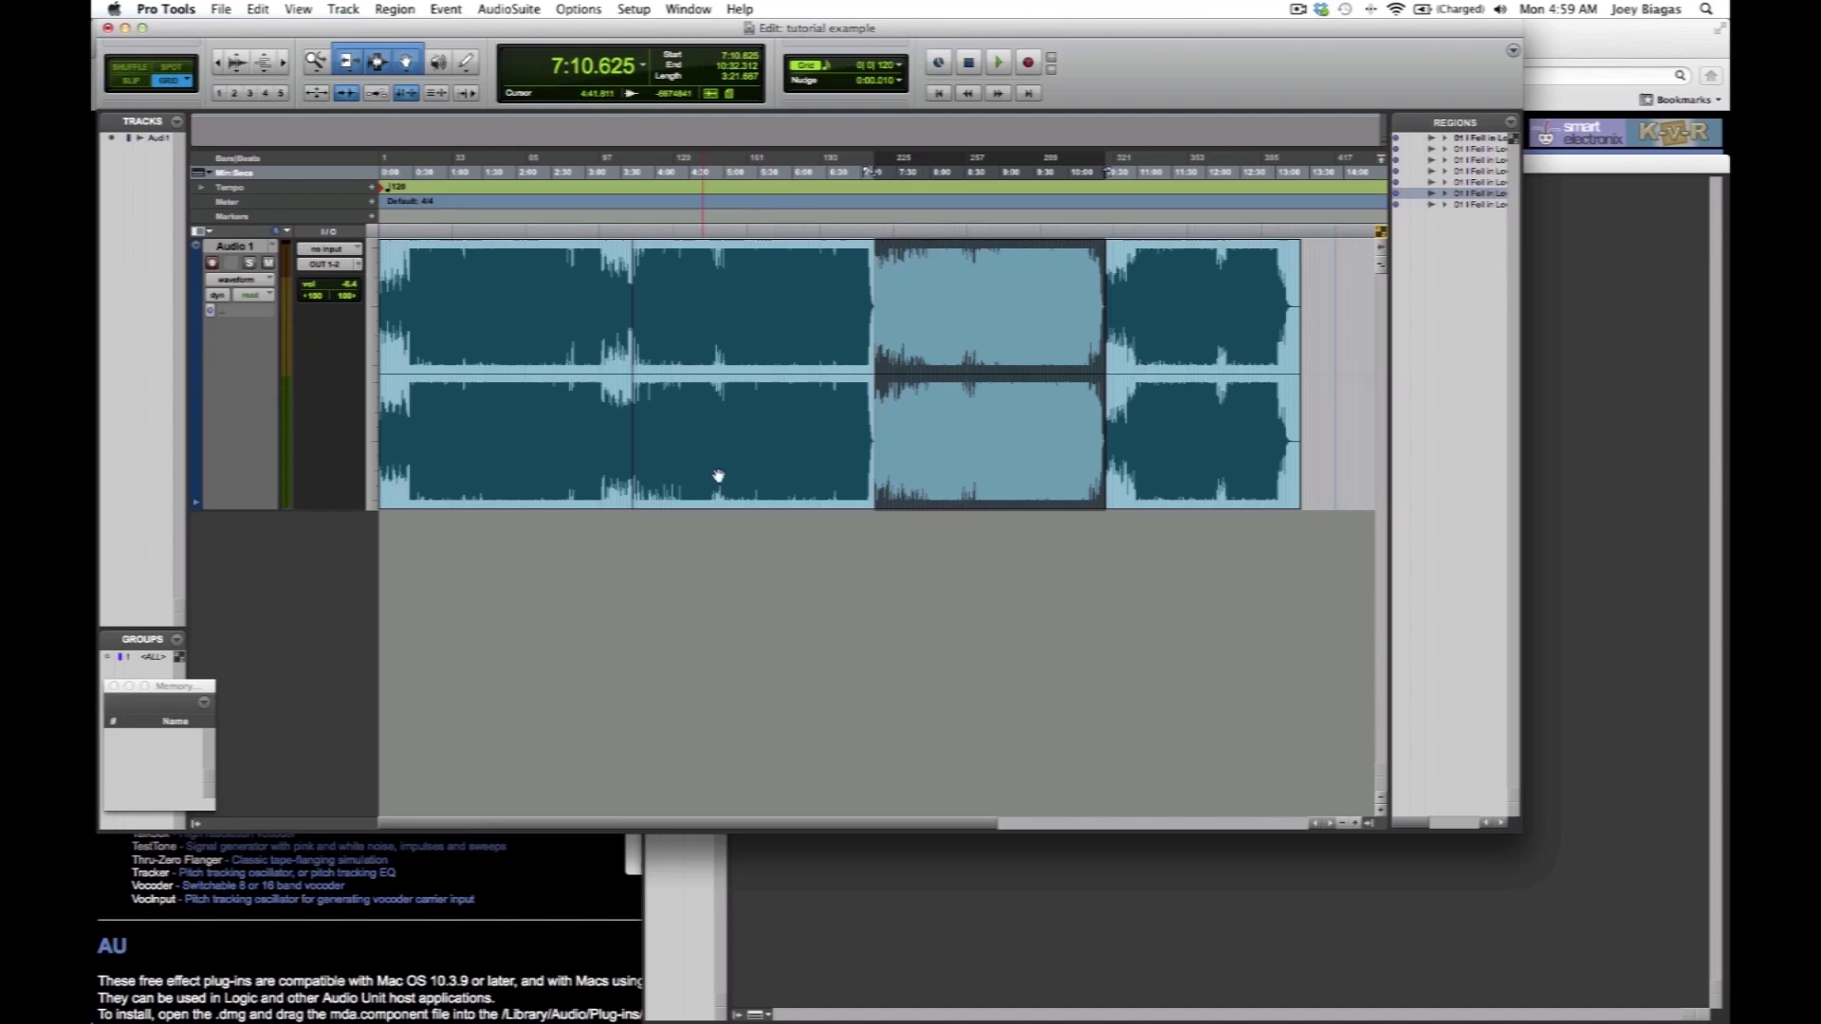
click(1152, 469)
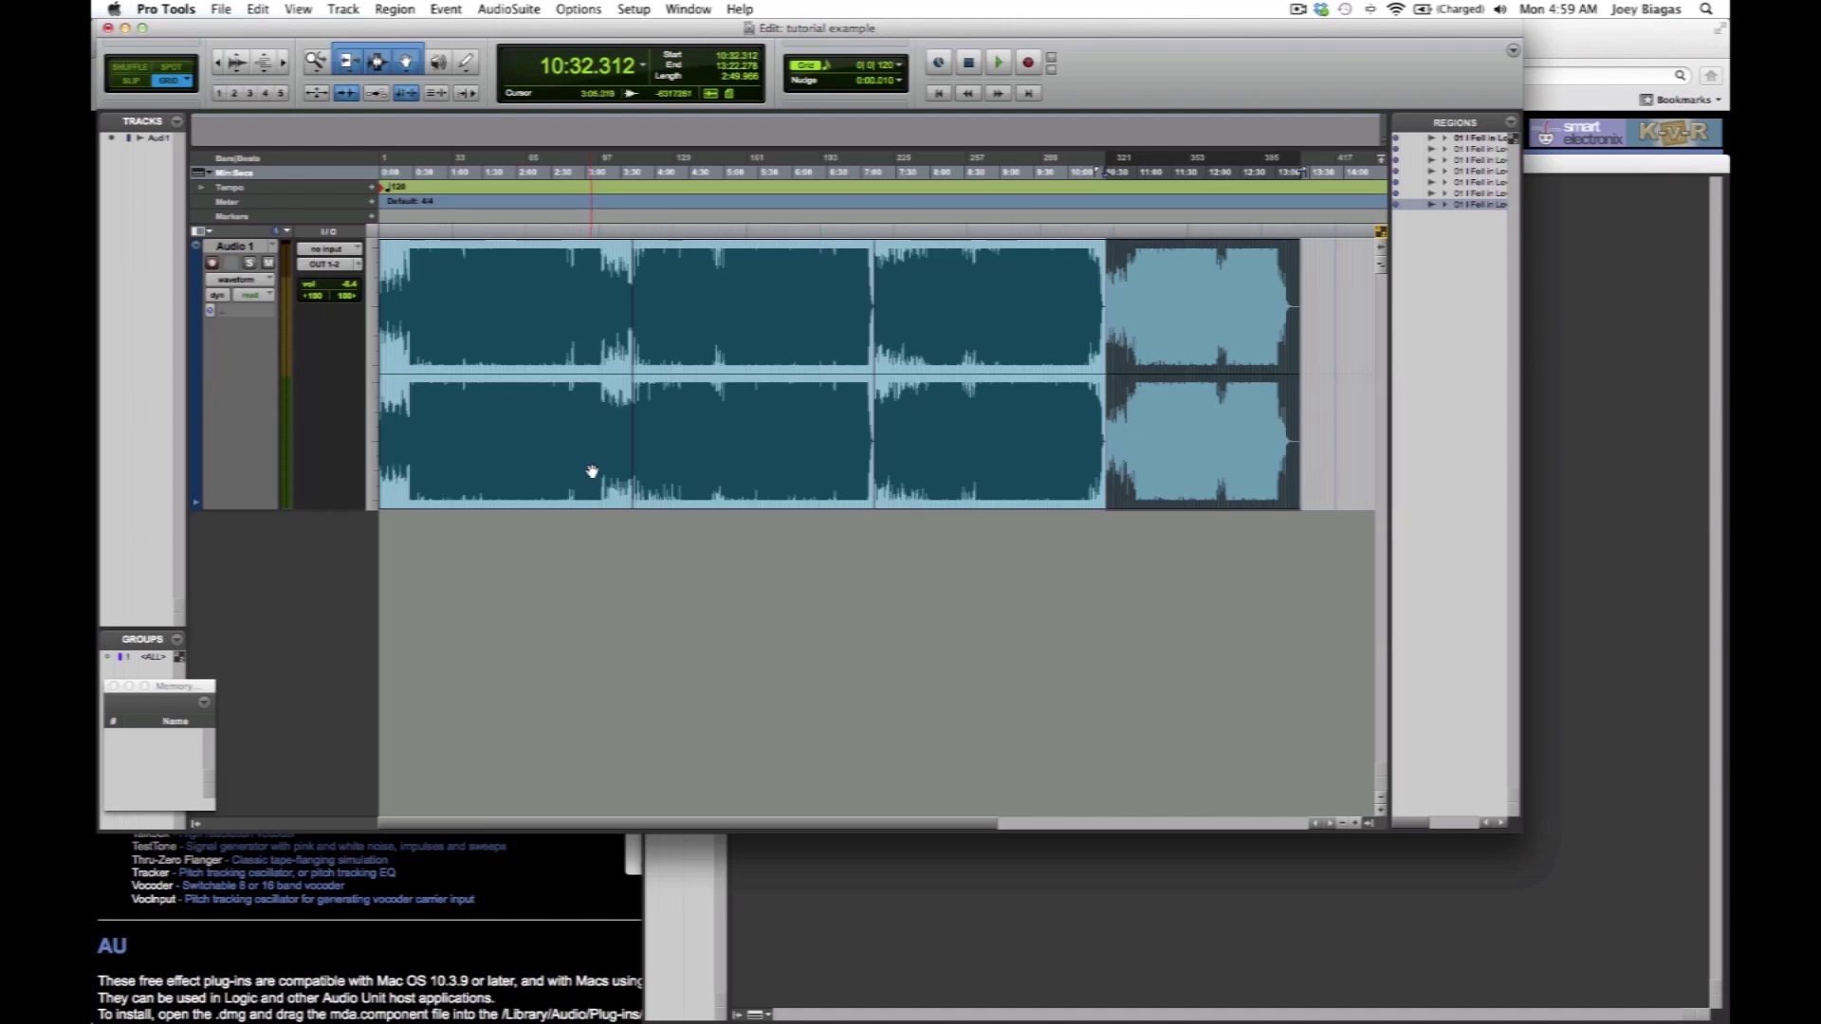
key(super+a)
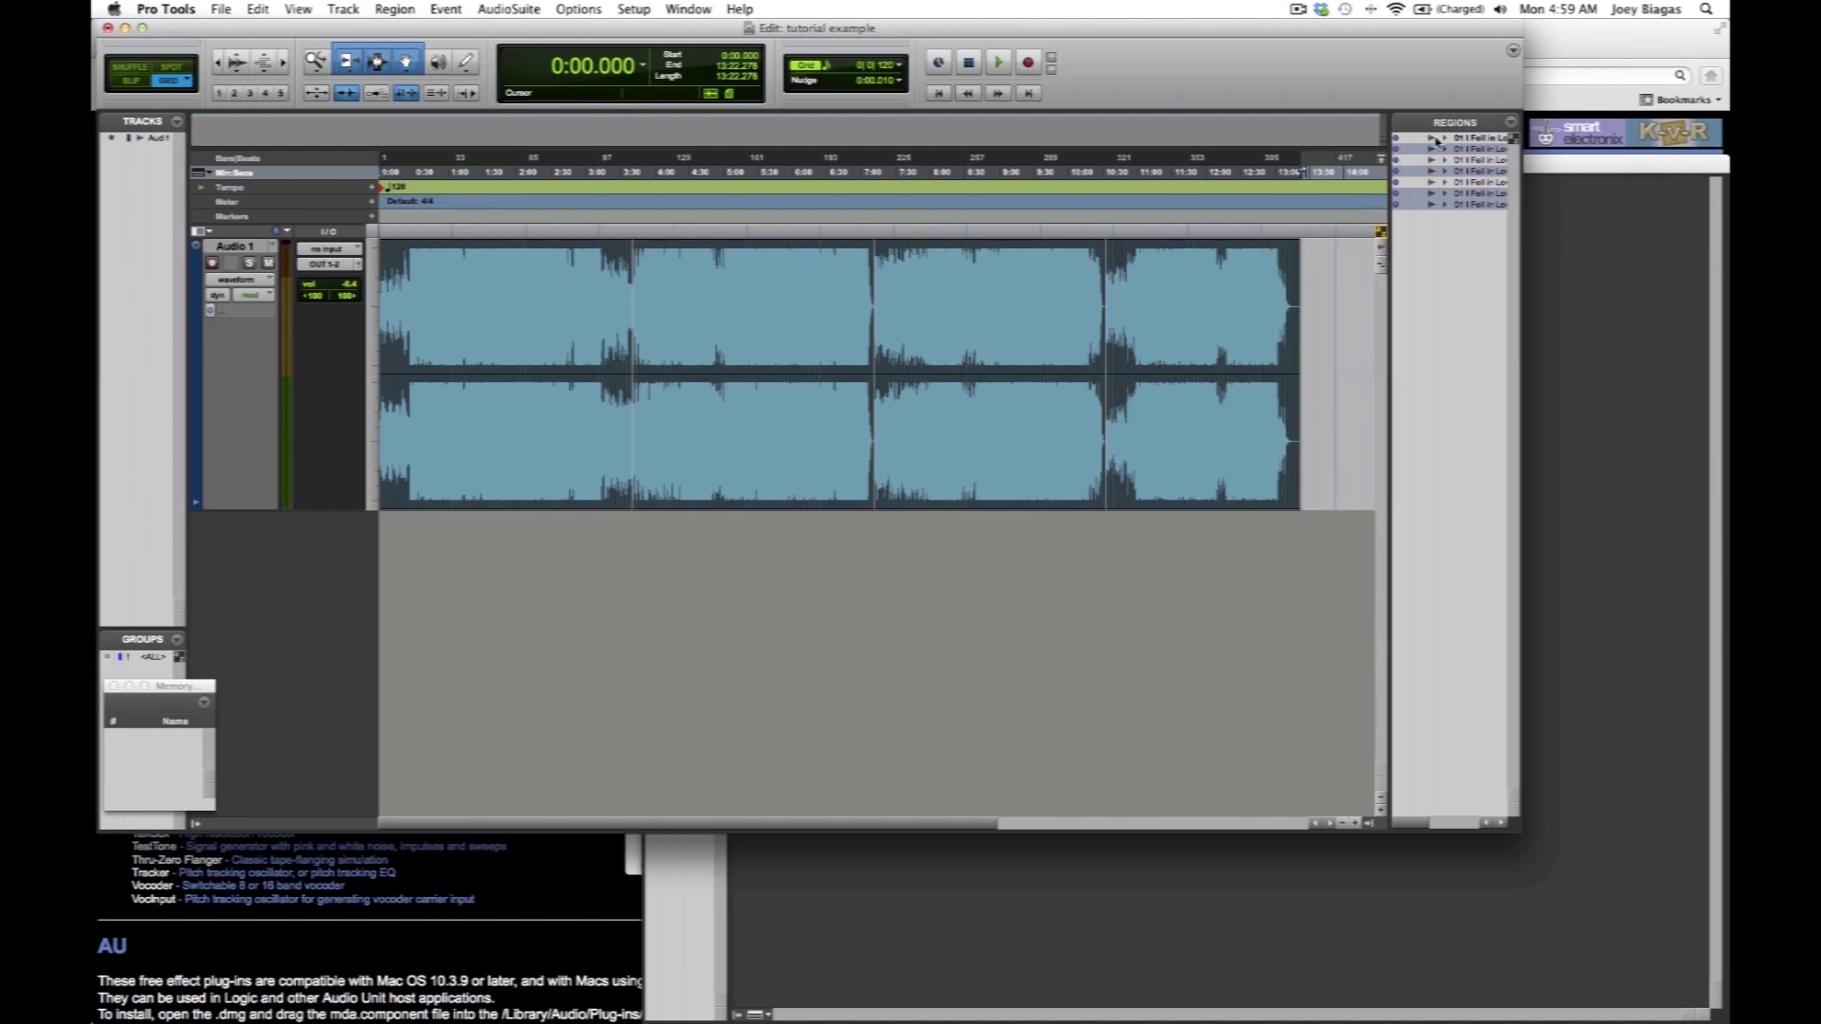
Open Export Regions as Files, keep WAV, and set the Desktop as destination.
right_click(1415, 202)
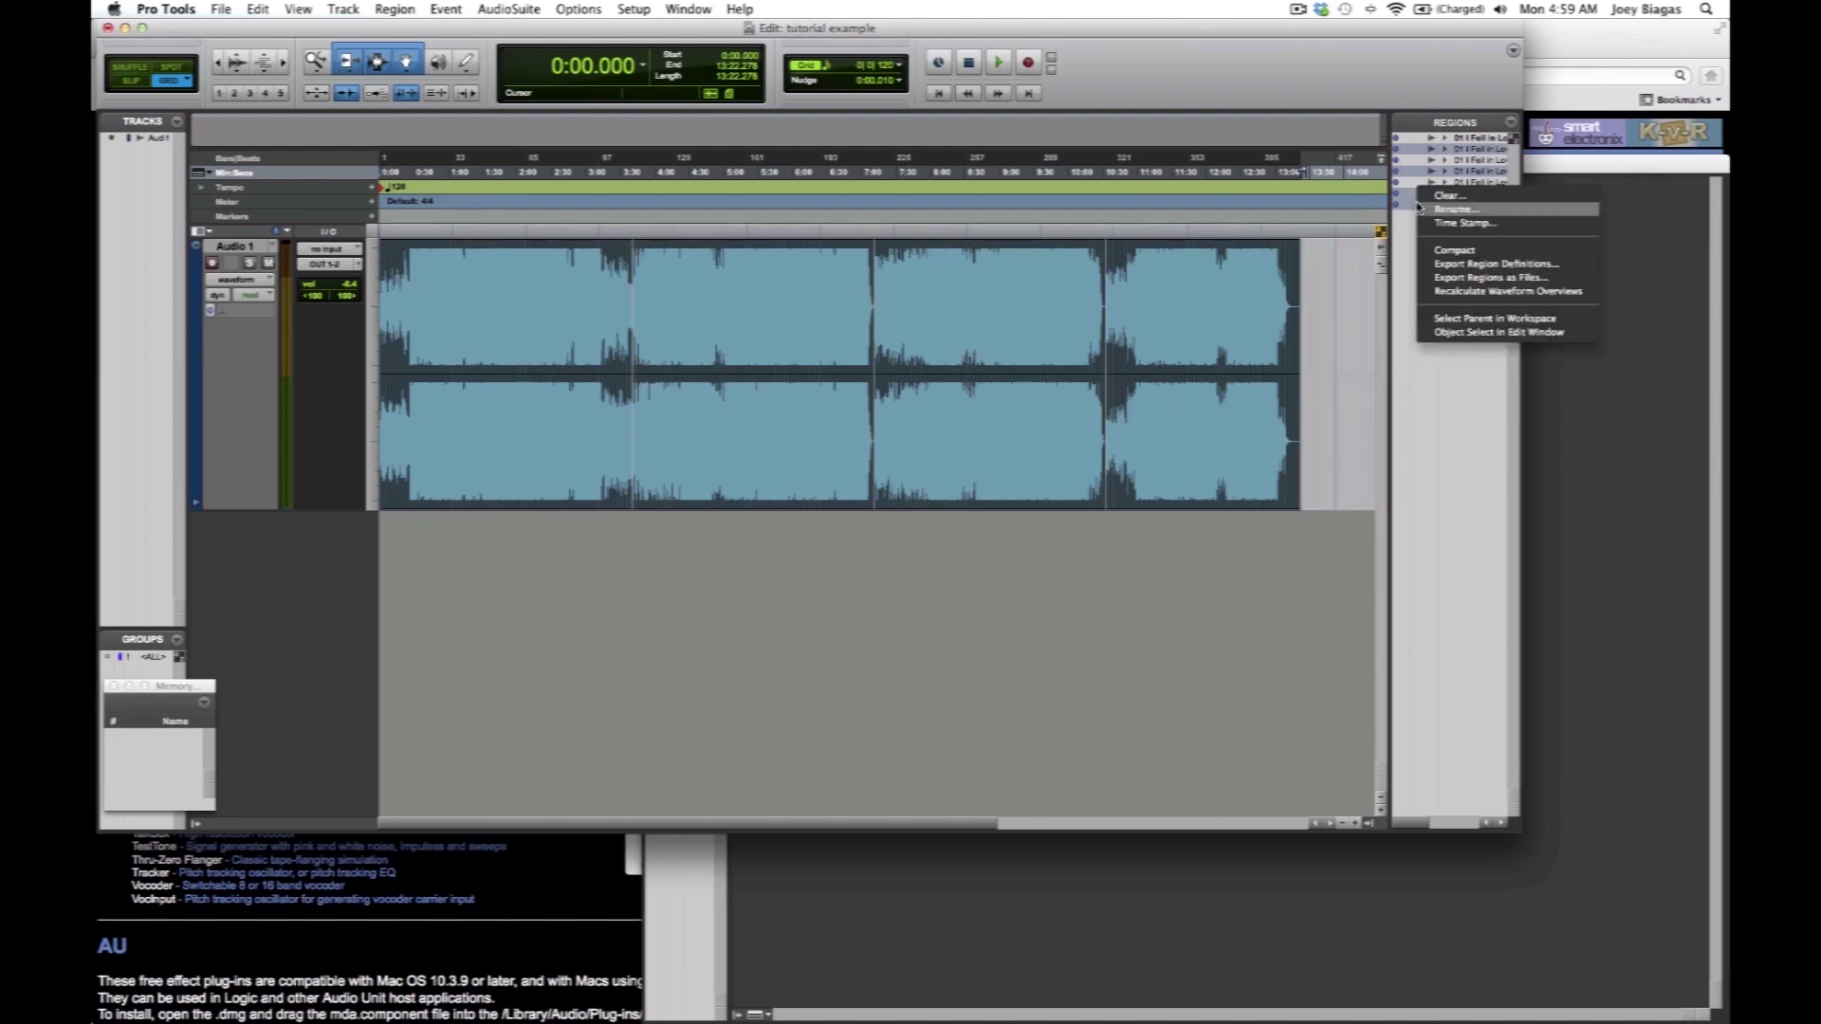
click(1511, 277)
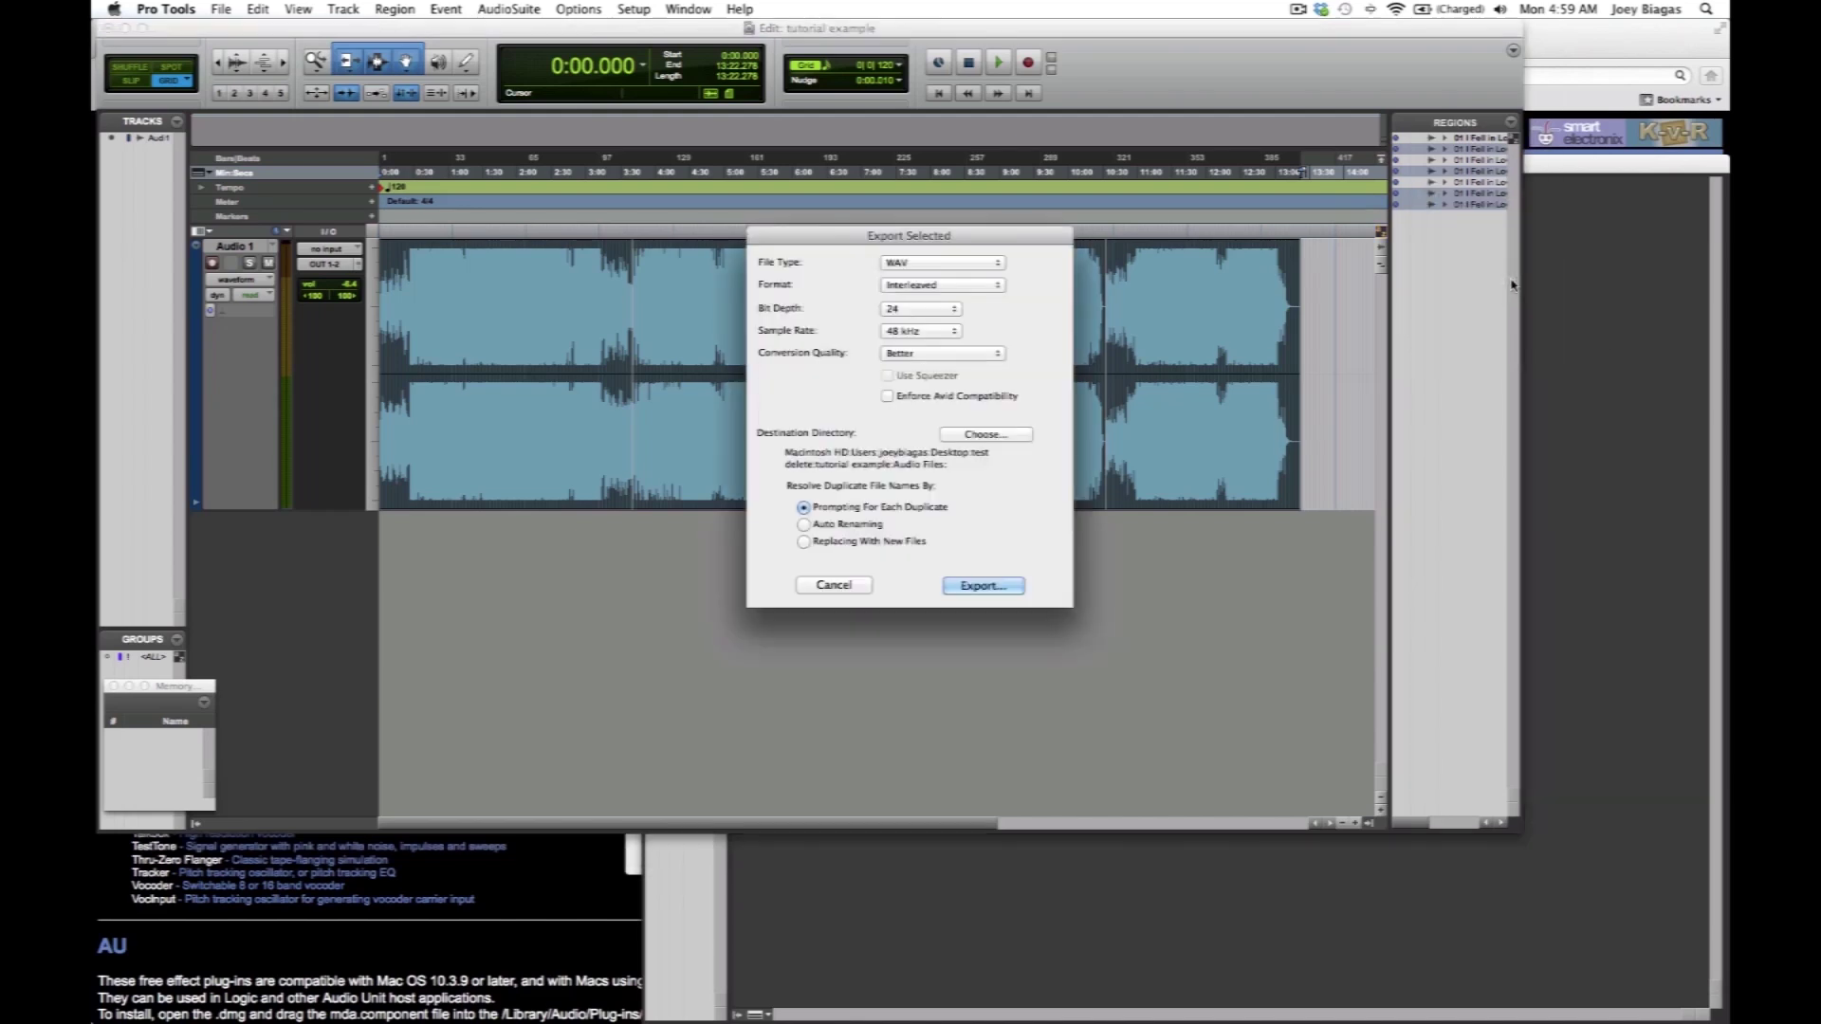
drag(956, 237, 744, 233)
click(779, 263)
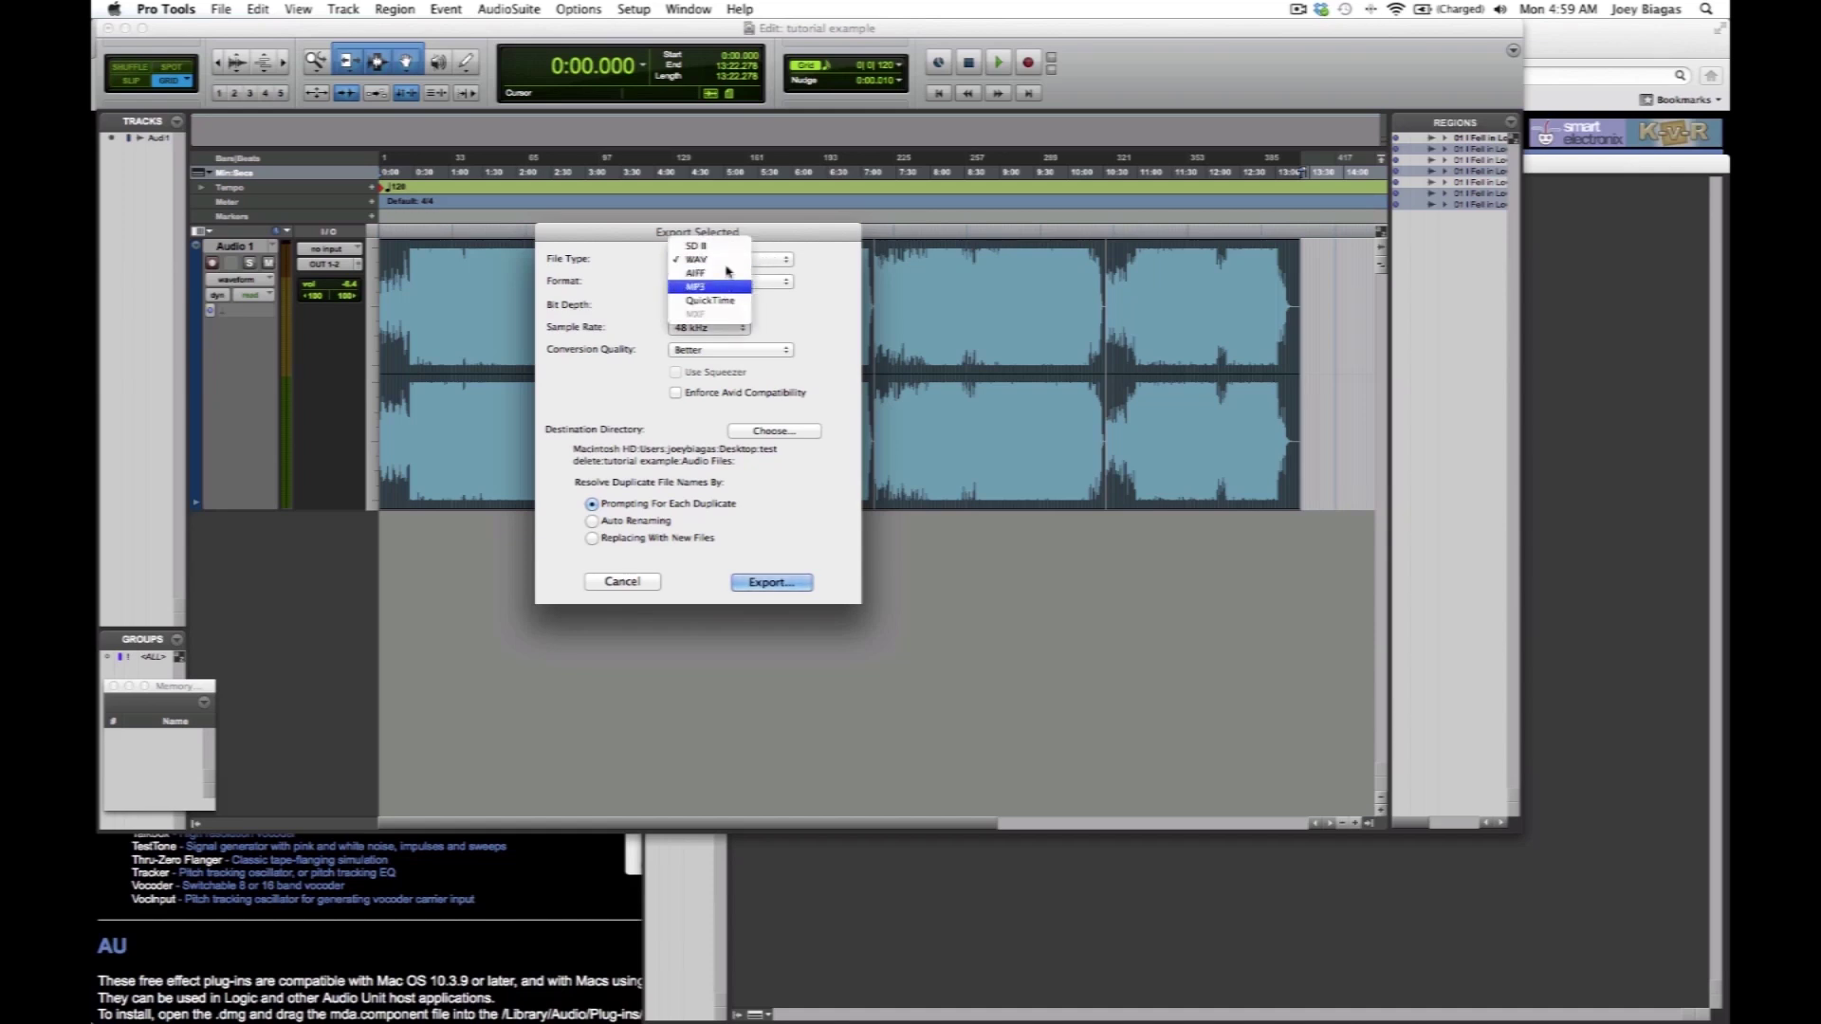
click(793, 239)
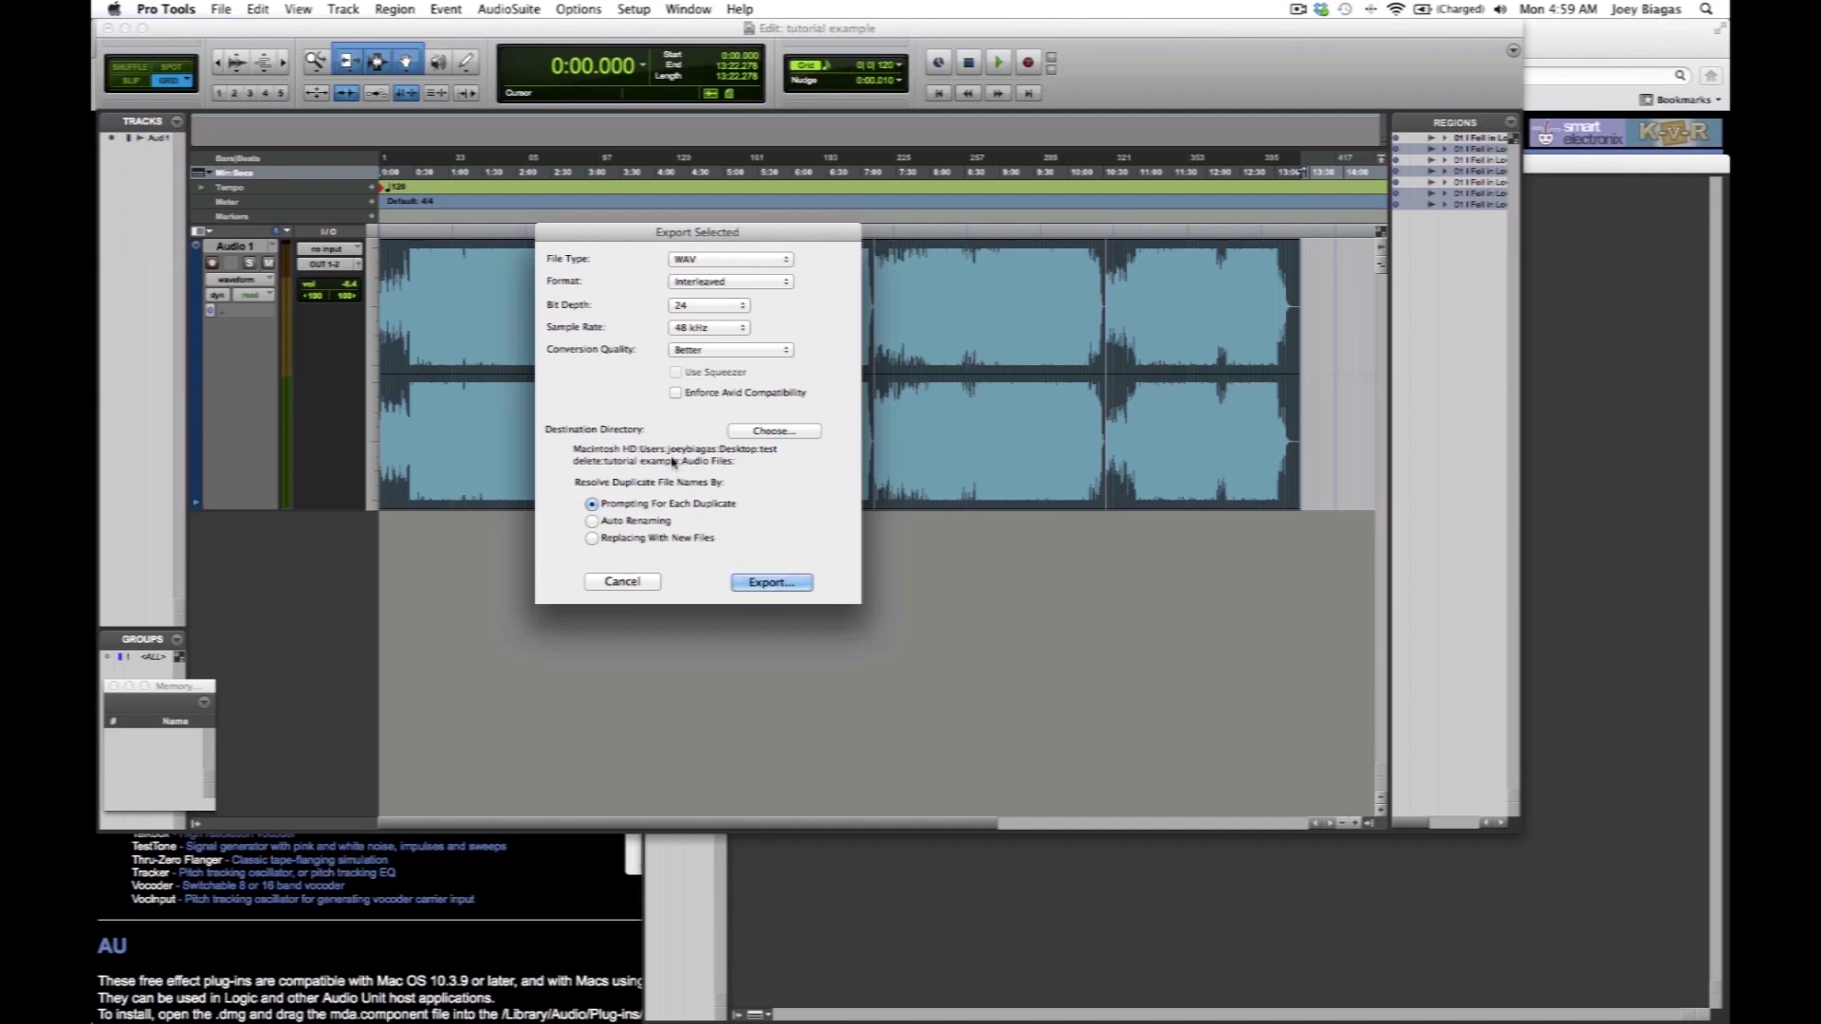
click(783, 433)
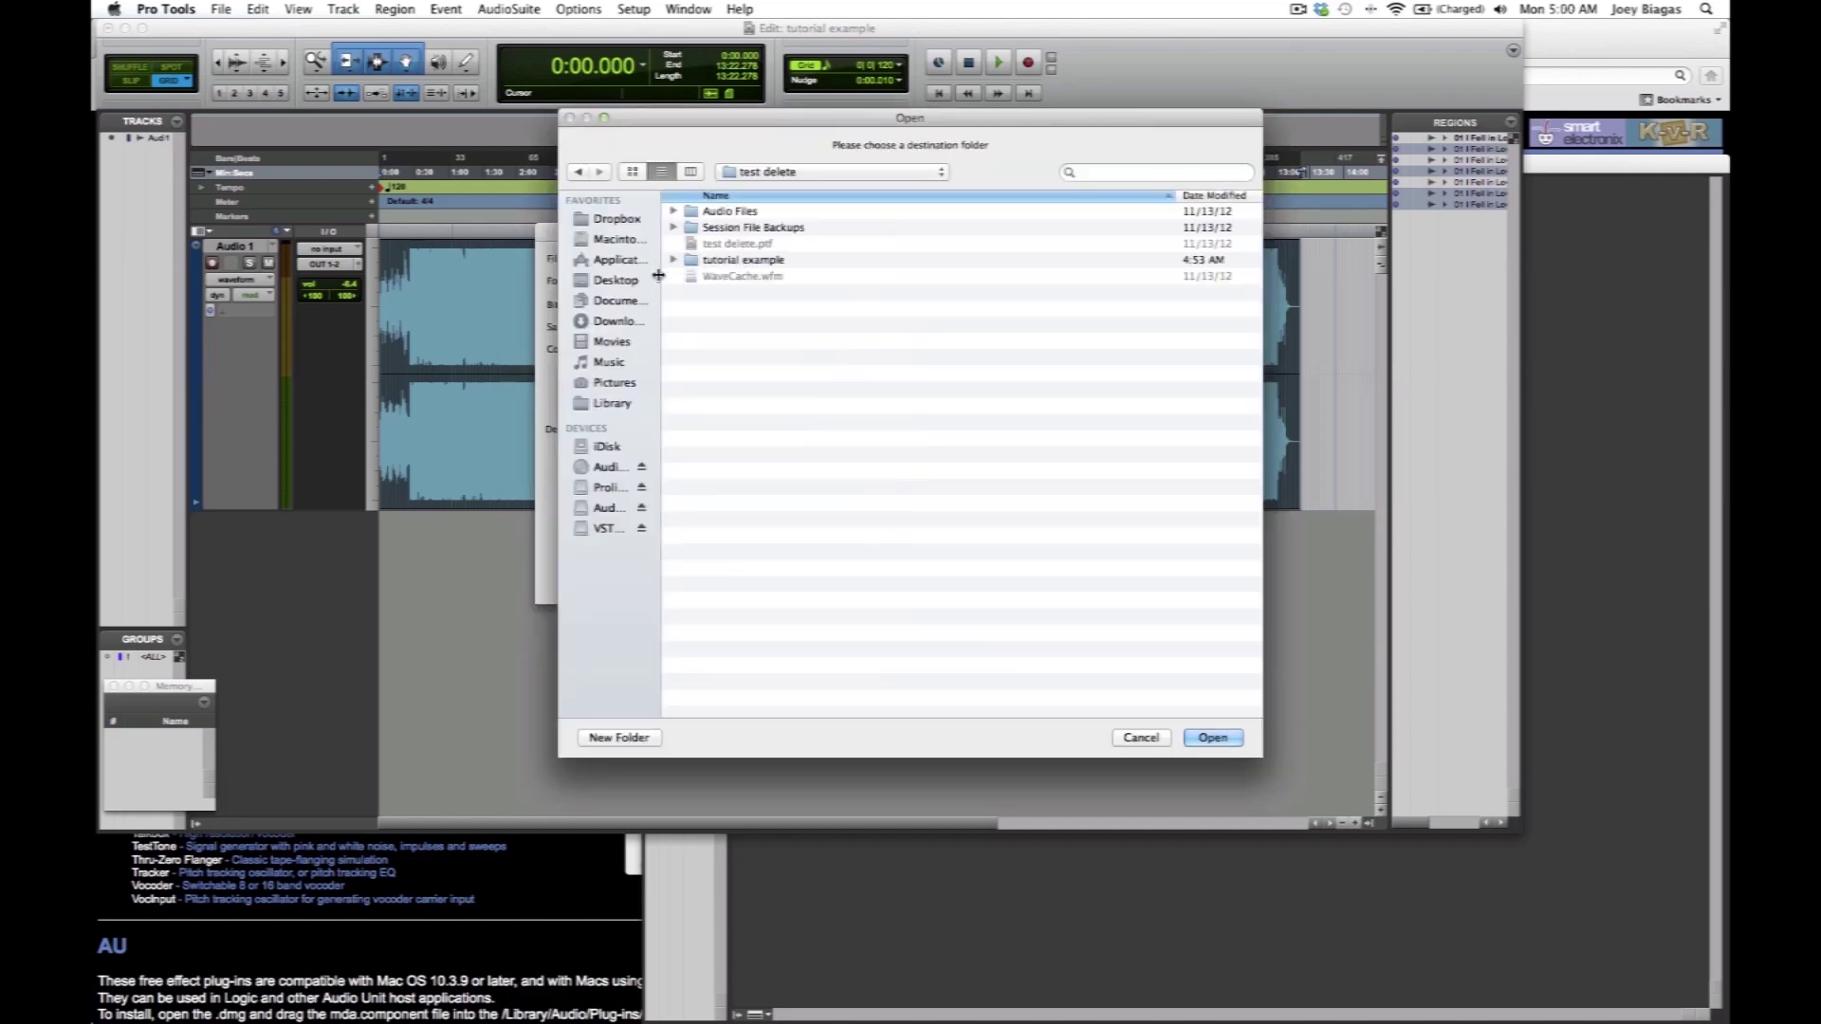
click(629, 281)
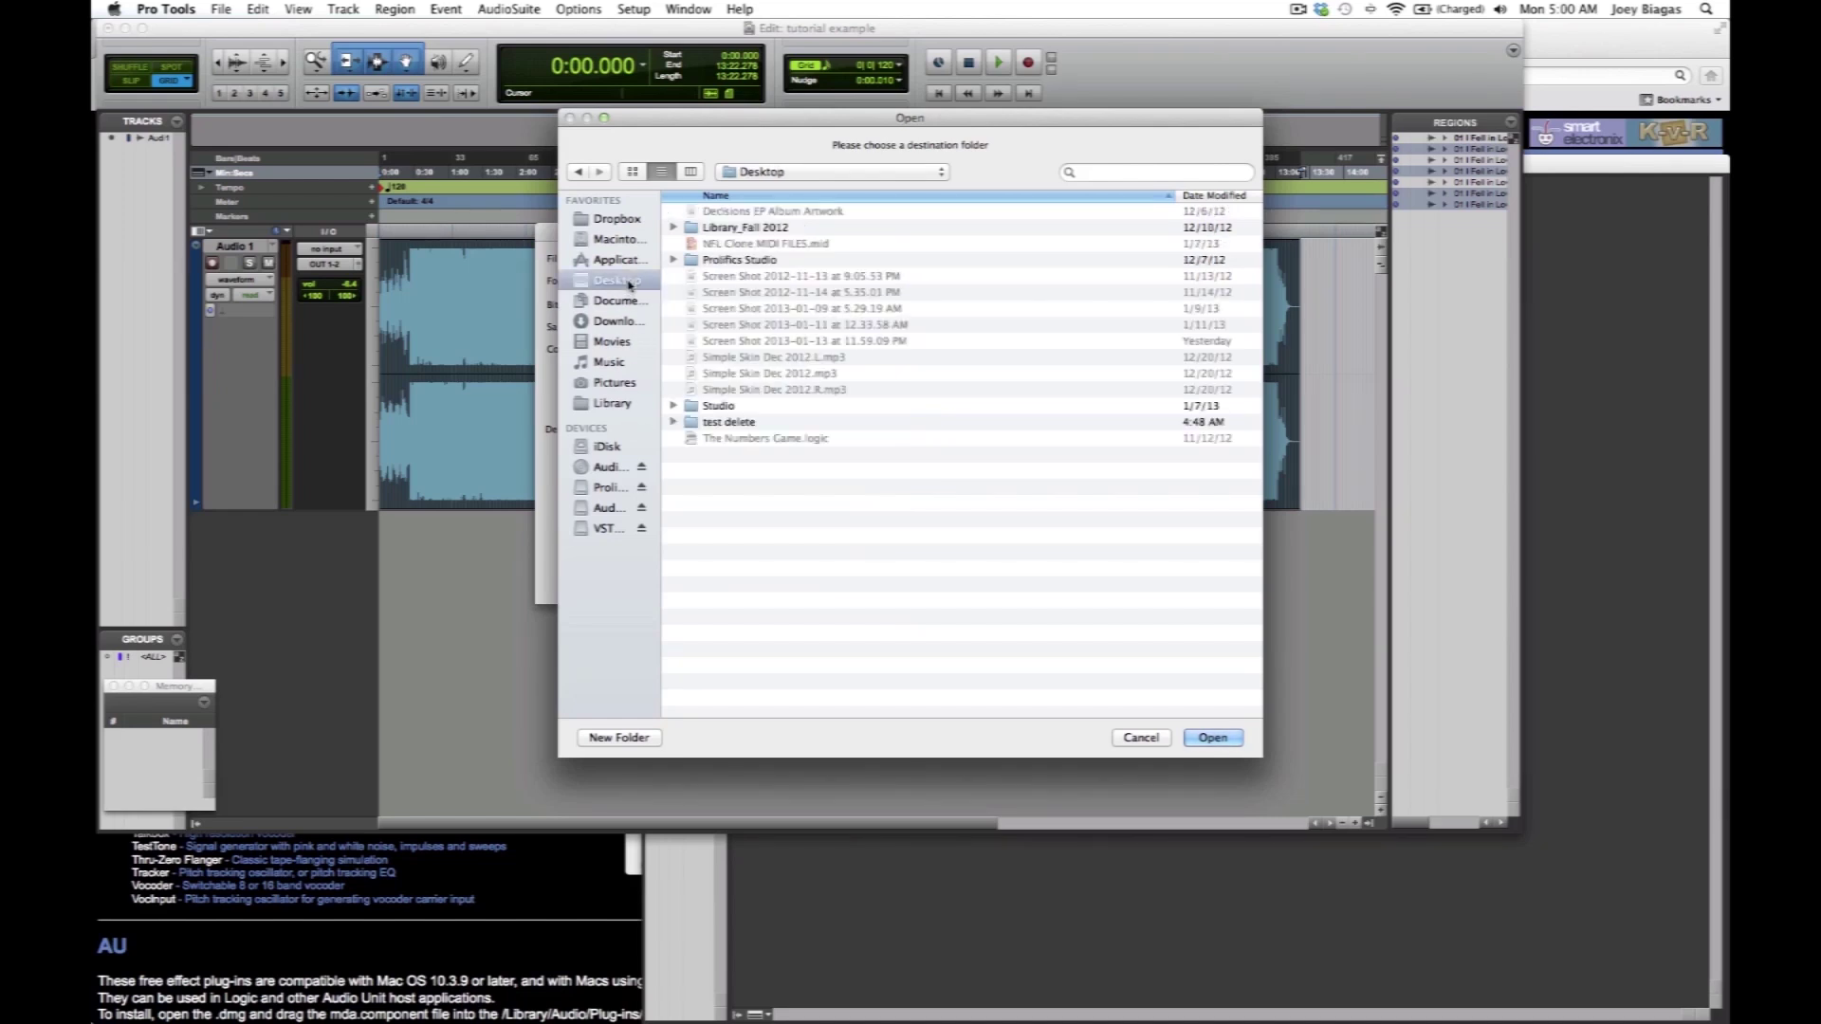
click(1217, 739)
Export the four song regions as 24-bit, 48 kHz WAV files.
click(770, 583)
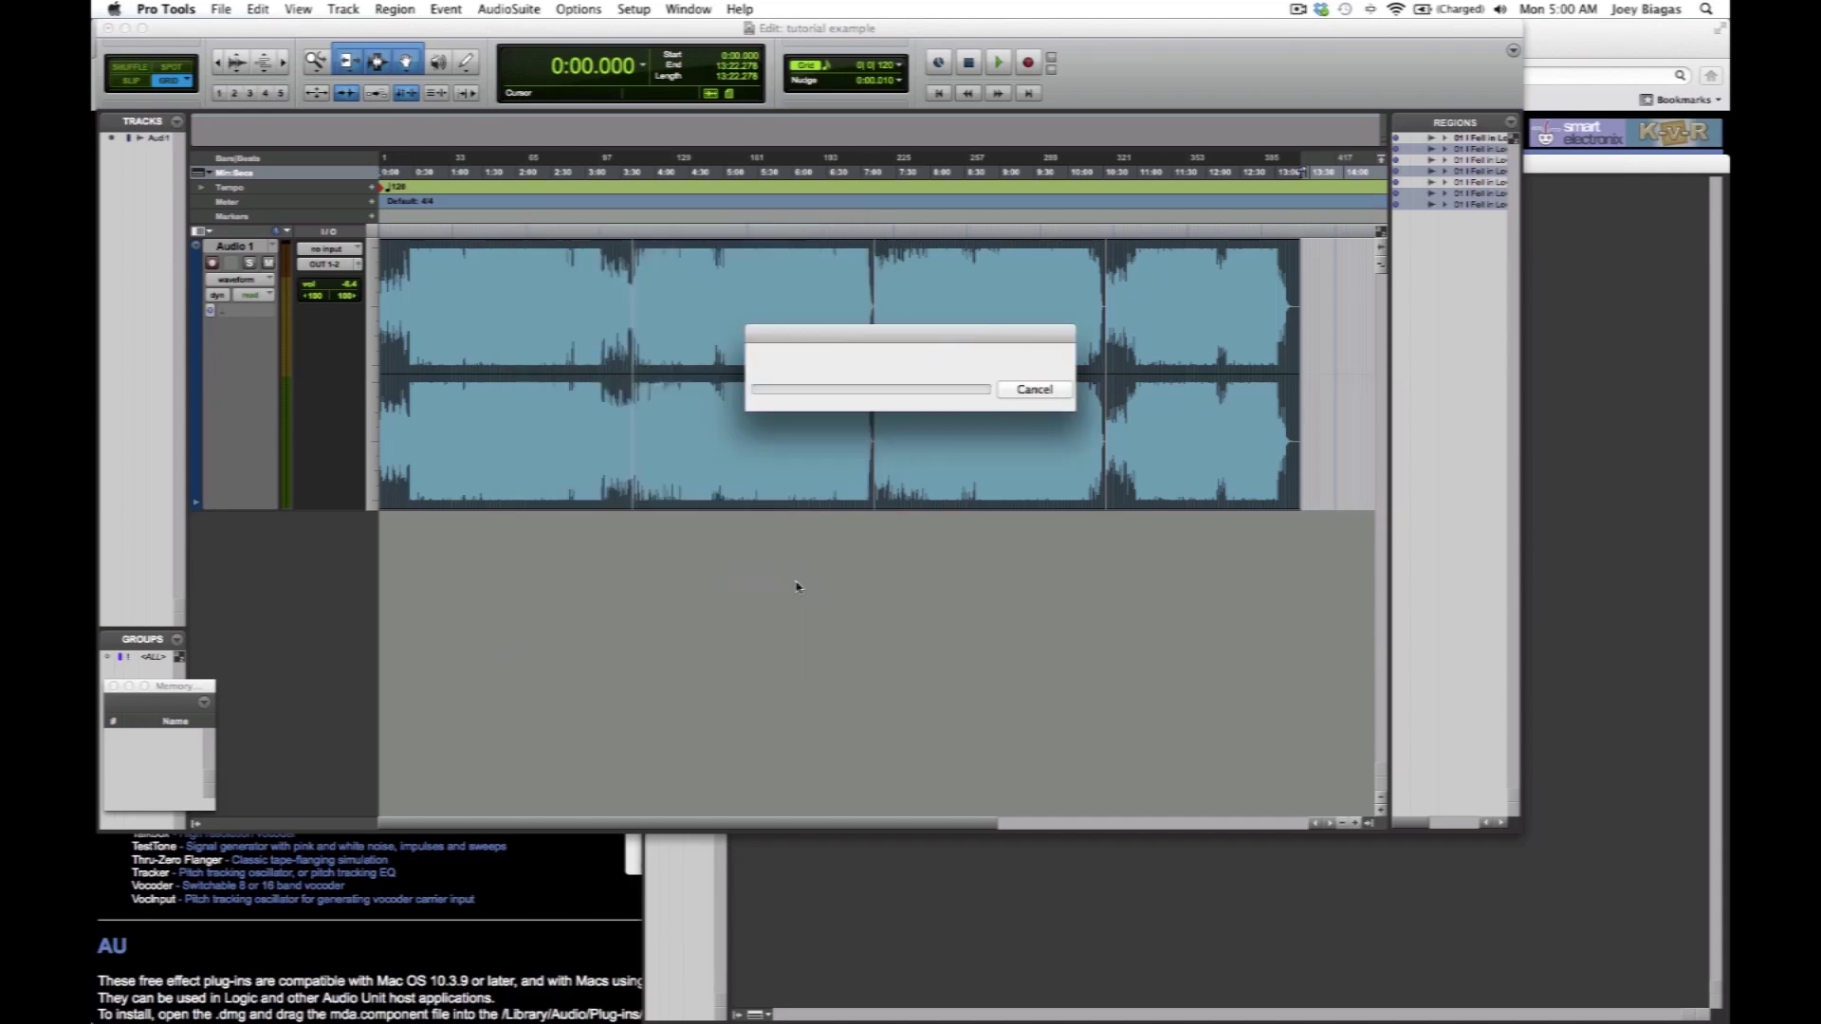